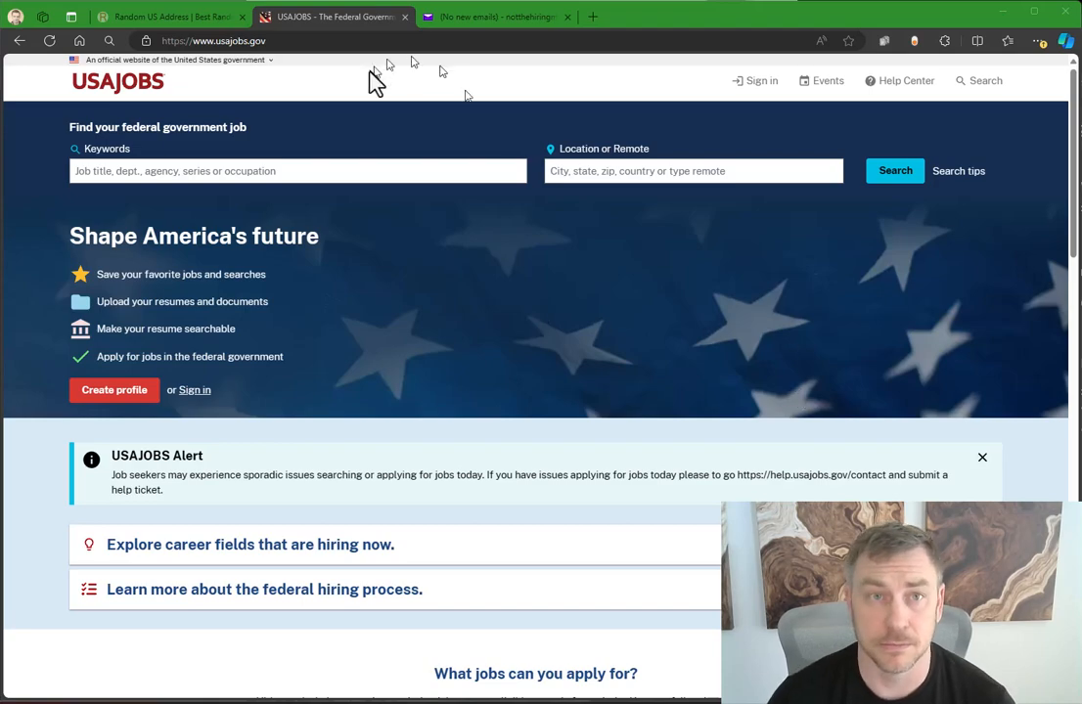
drag(284, 41, 193, 44)
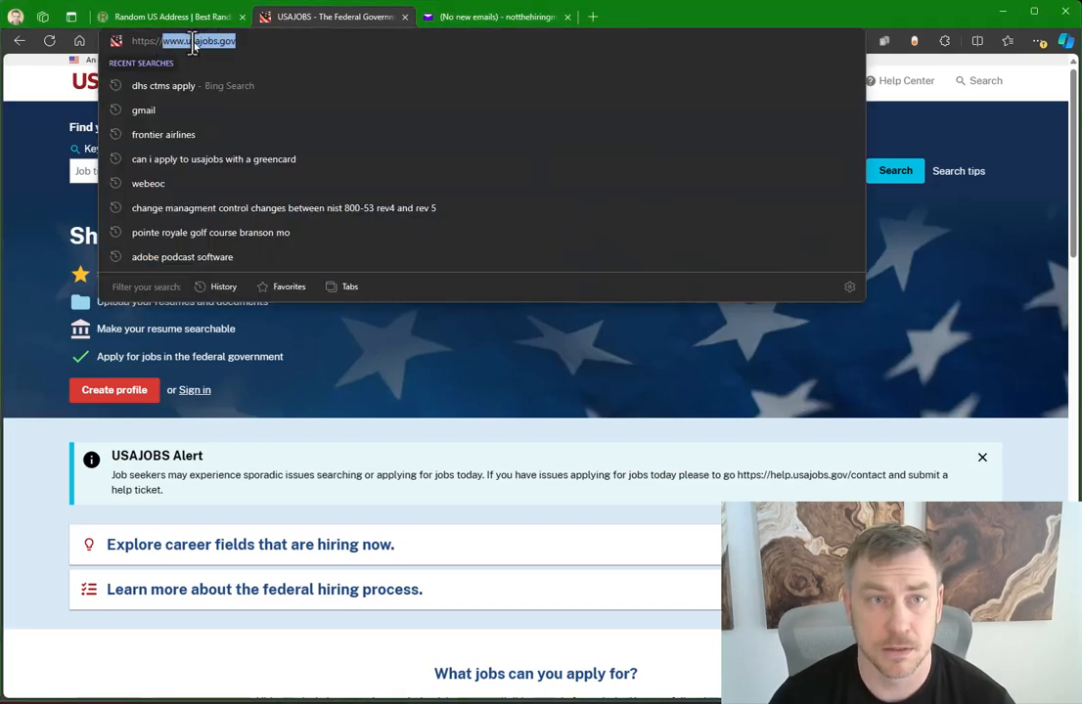
click(947, 385)
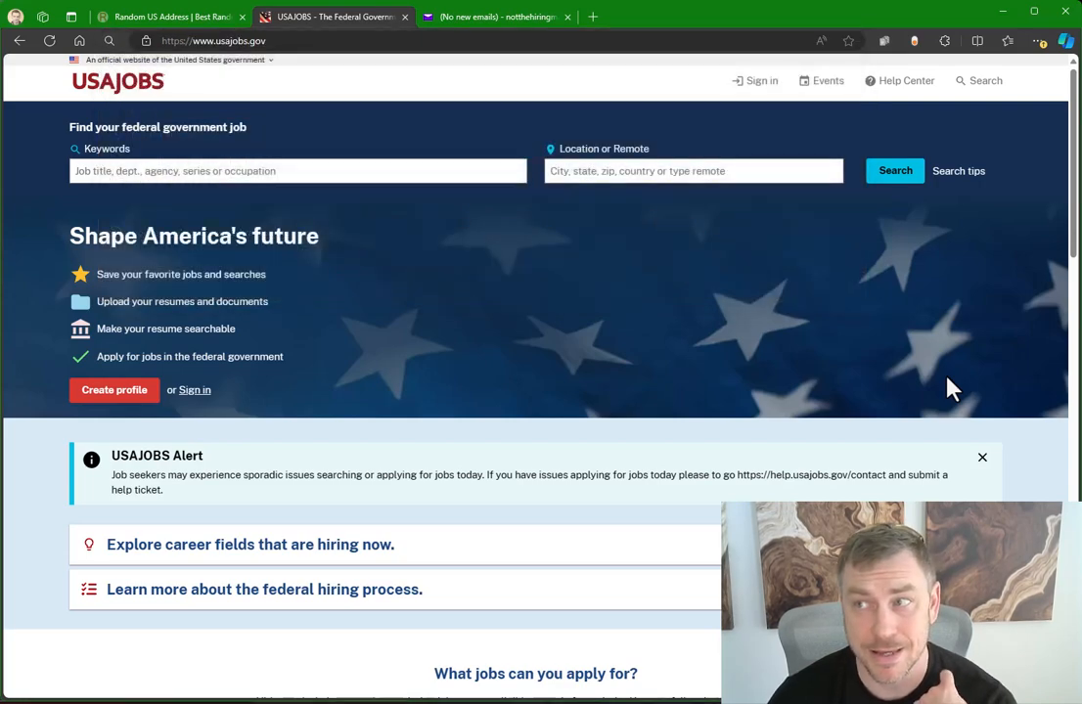
Step: Go to the USAJOBS sign-in page and choose to create a new Login.gov account
click(760, 86)
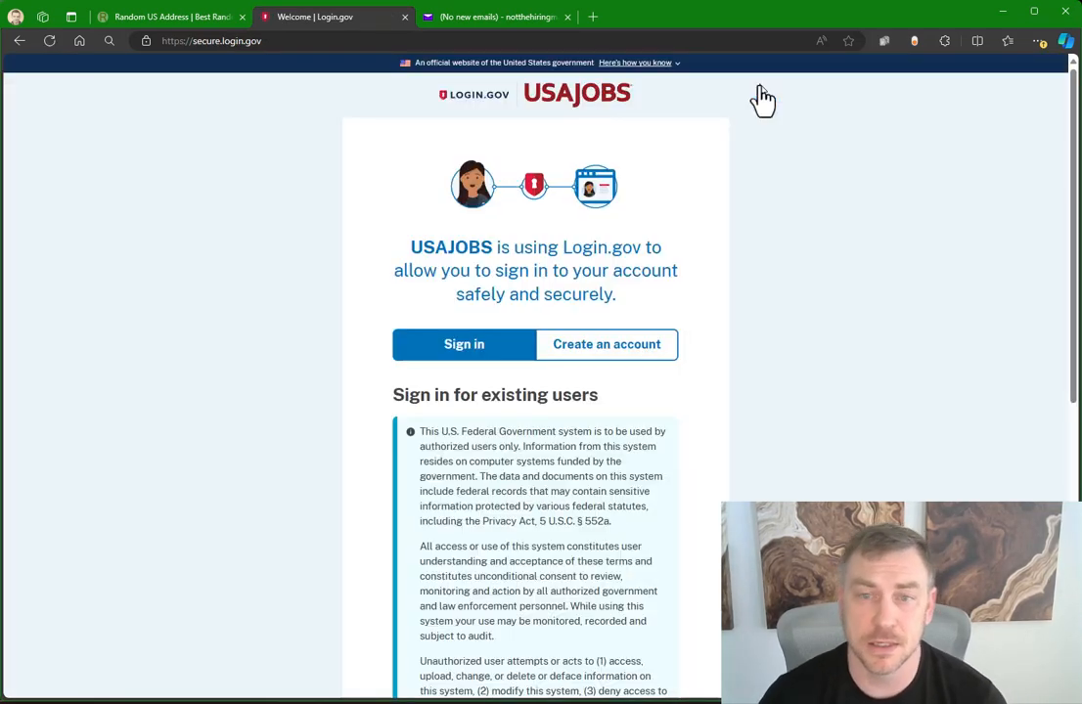
click(594, 359)
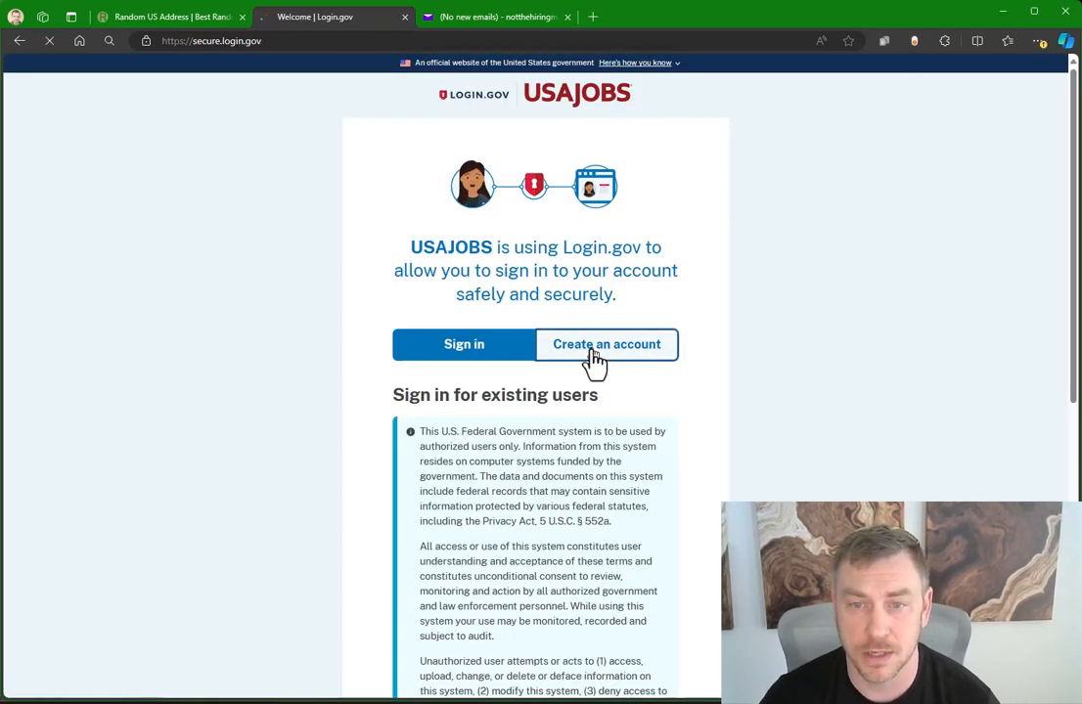
Step: Enter the account's email address, accept the Login.gov Rules of Use, and submit the new-user form
scroll(666, 372, down, 3)
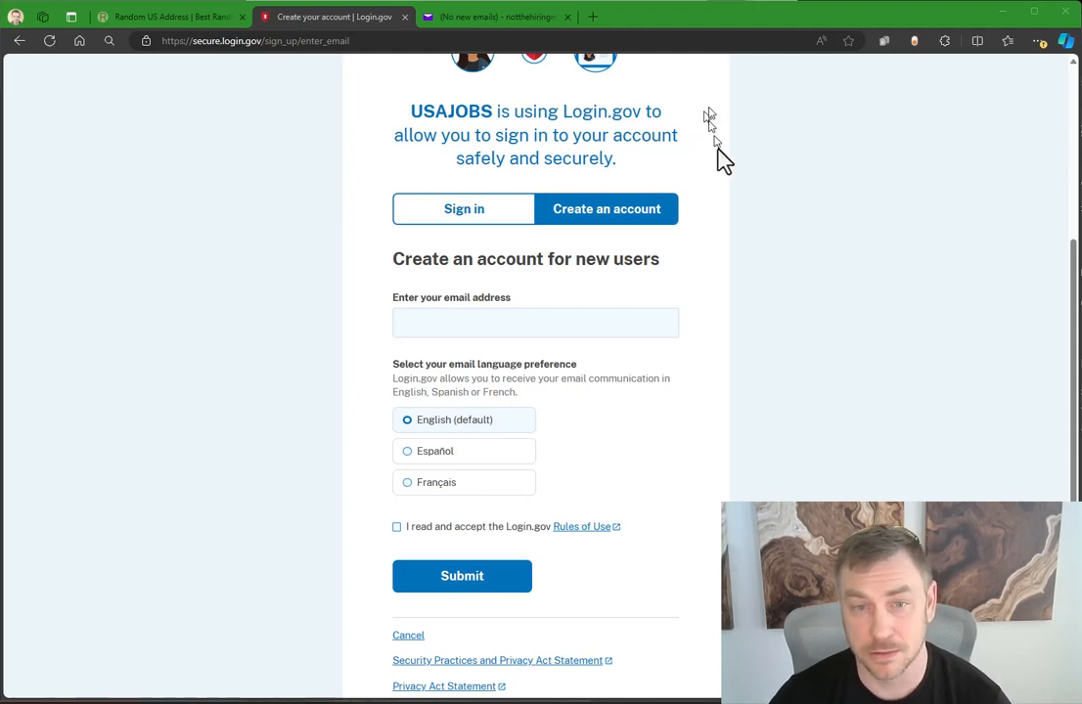
click(567, 328)
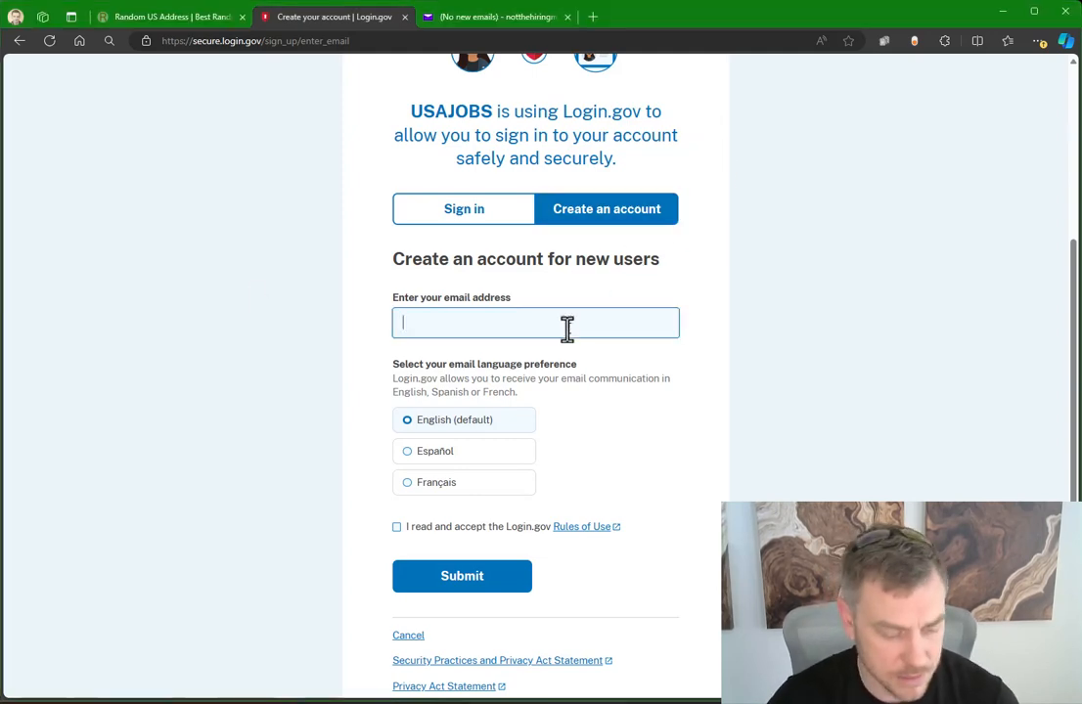
key(ctrl+v)
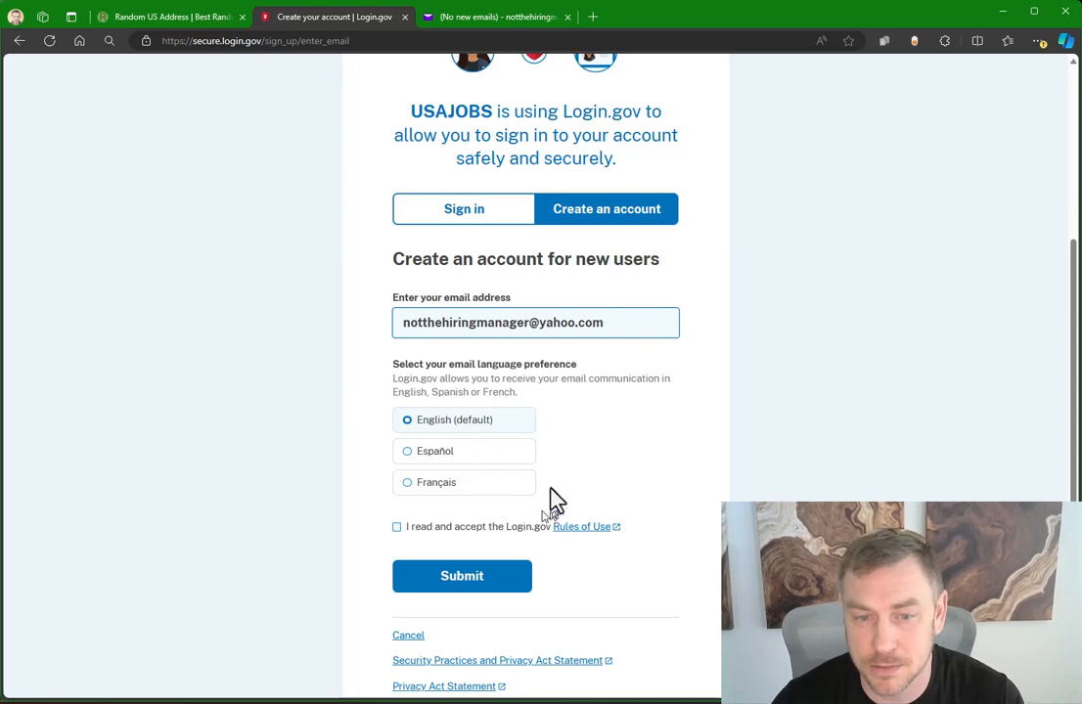
click(399, 529)
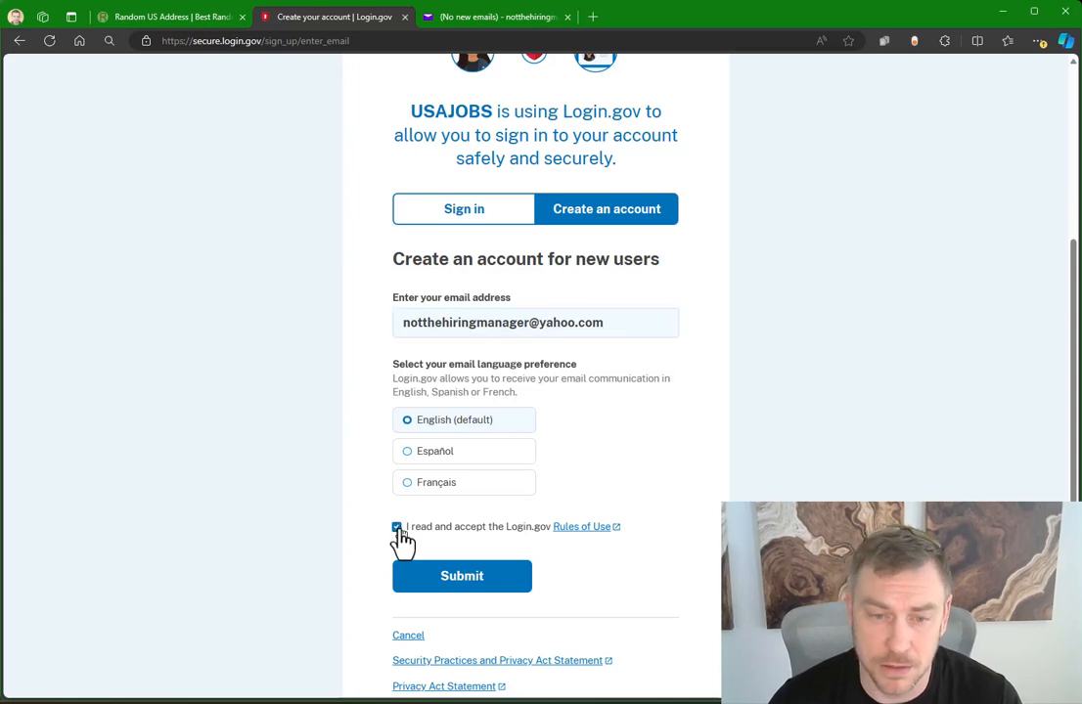
click(478, 585)
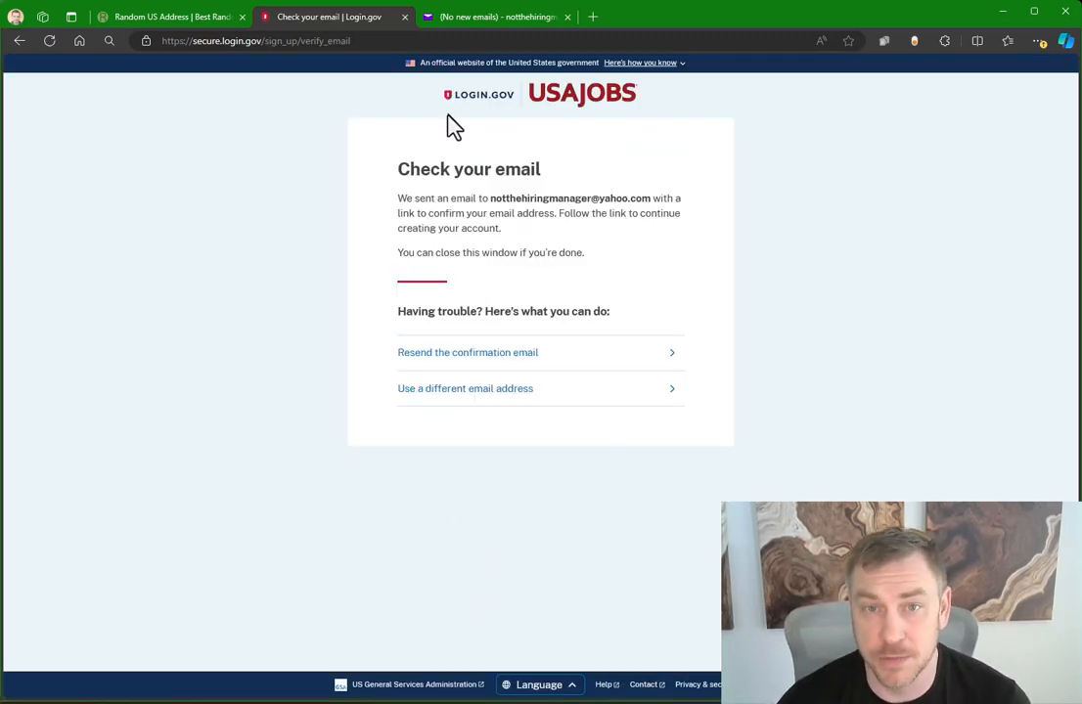
Step: Switch to Yahoo Mail, open the "Confirm your email" message from Login.gov, and confirm the email address
click(497, 19)
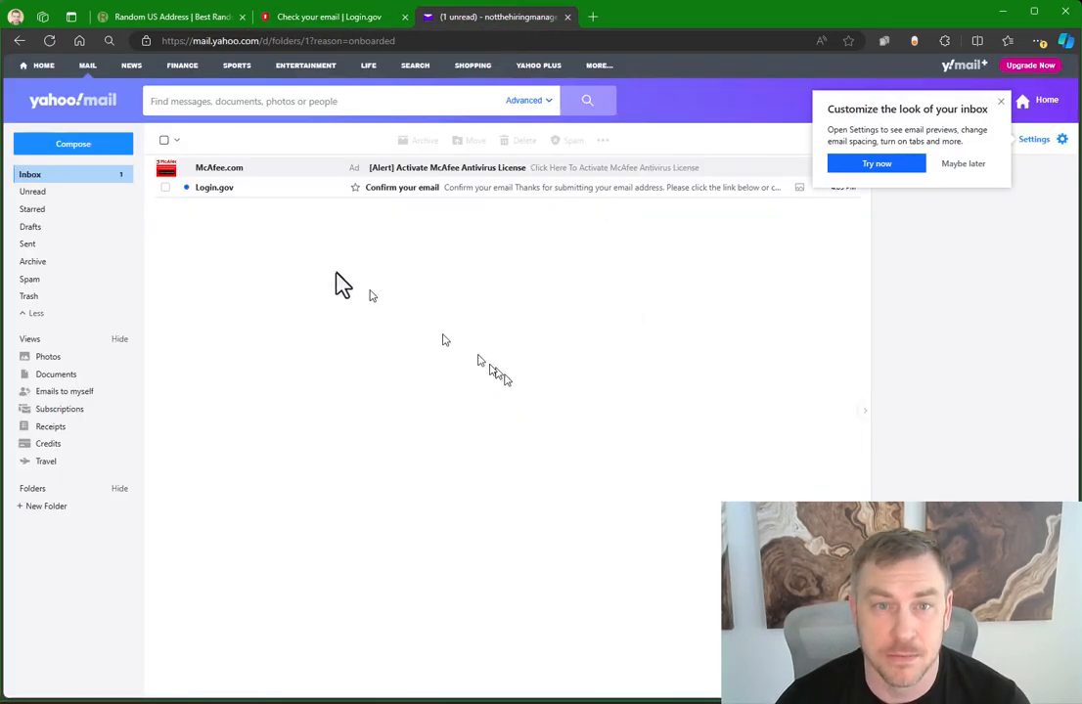
click(261, 201)
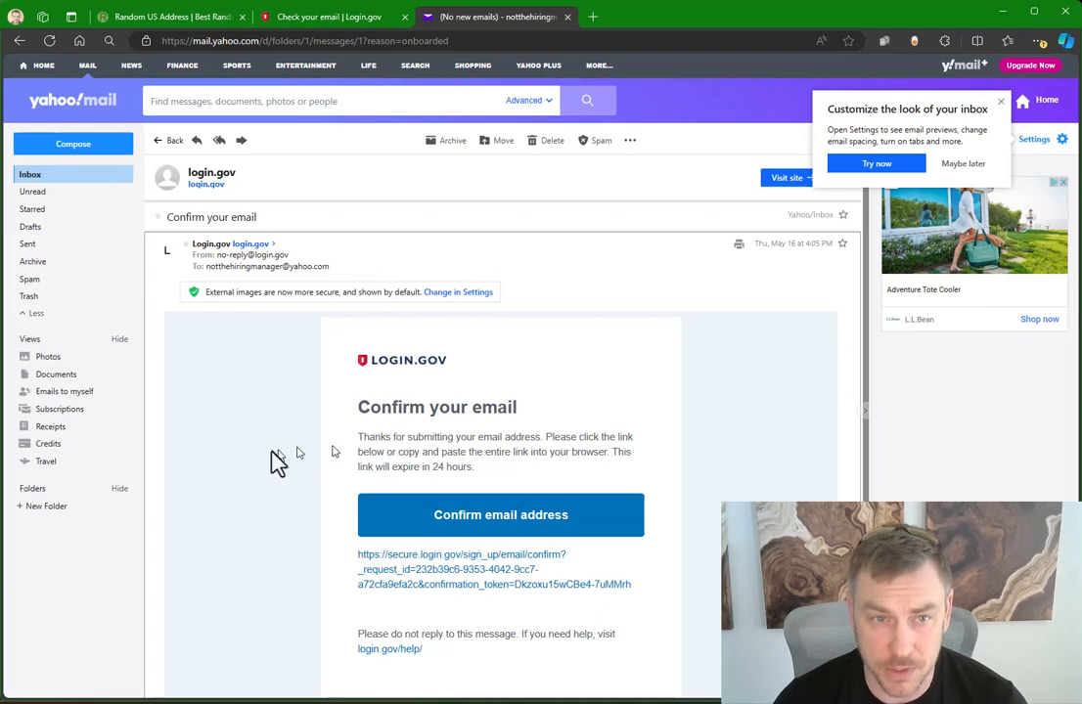
click(511, 518)
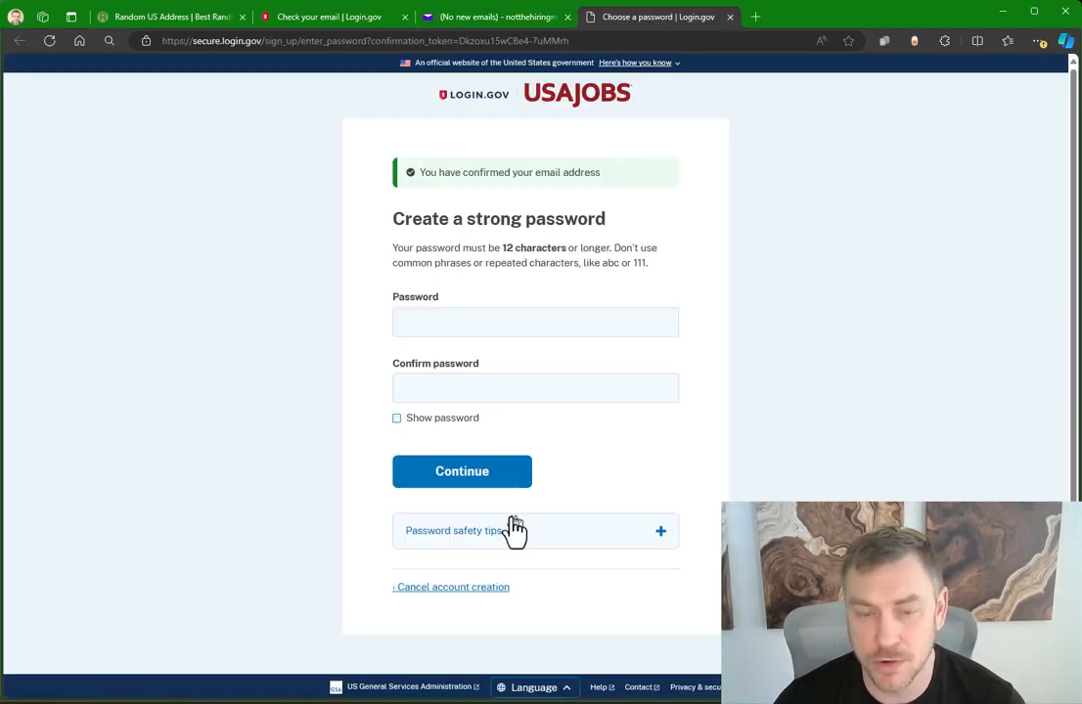
Step: Enter the account password, repeat it in the confirmation field, and continue
click(428, 336)
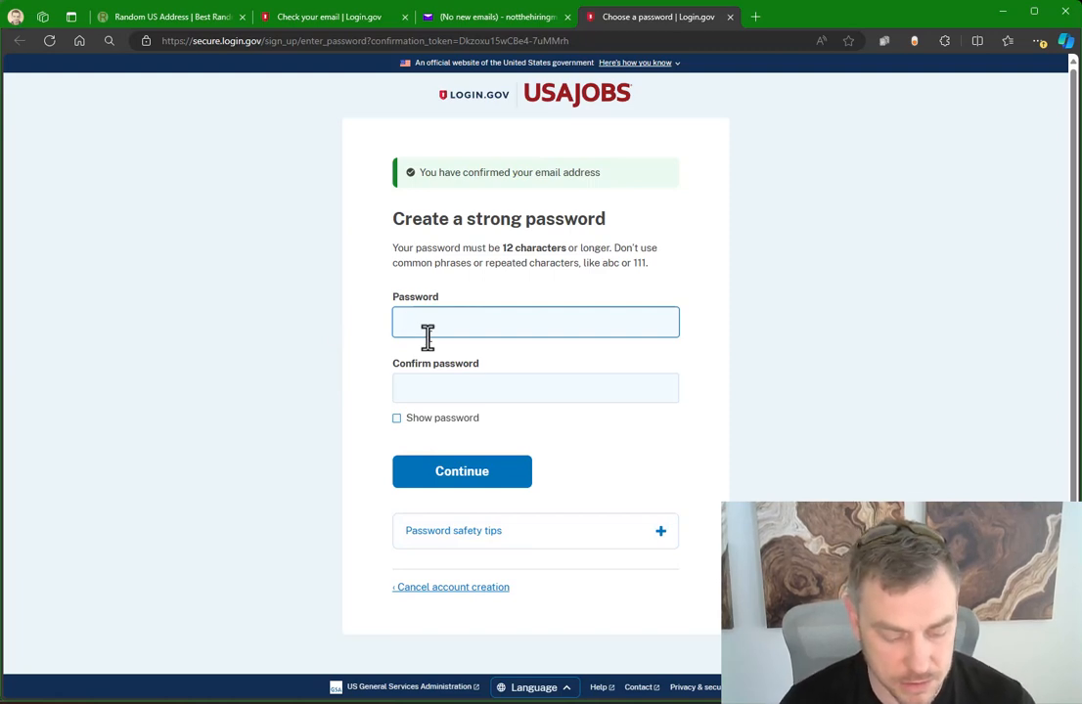
text(••••••••••••)
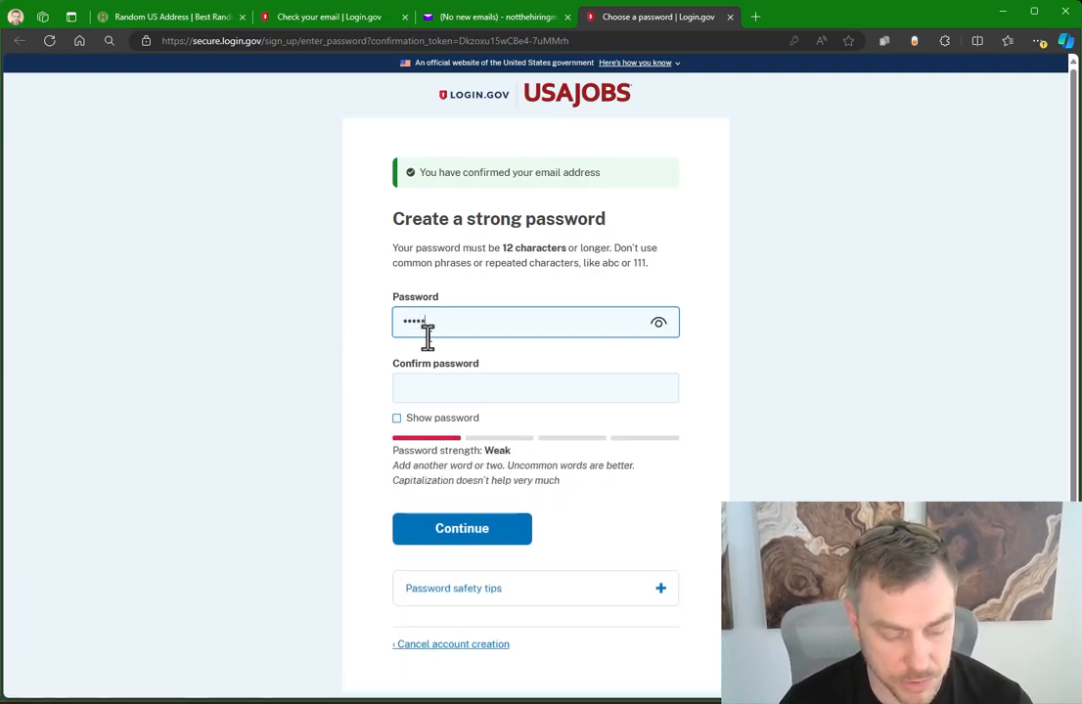
text(••)
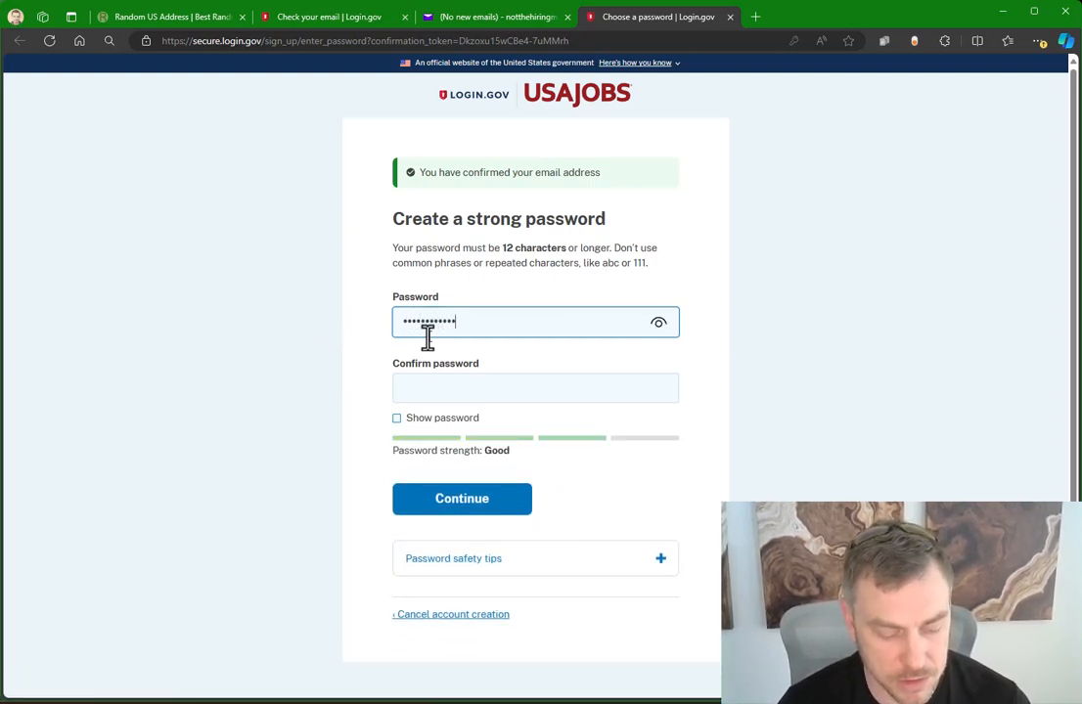
key(Return)
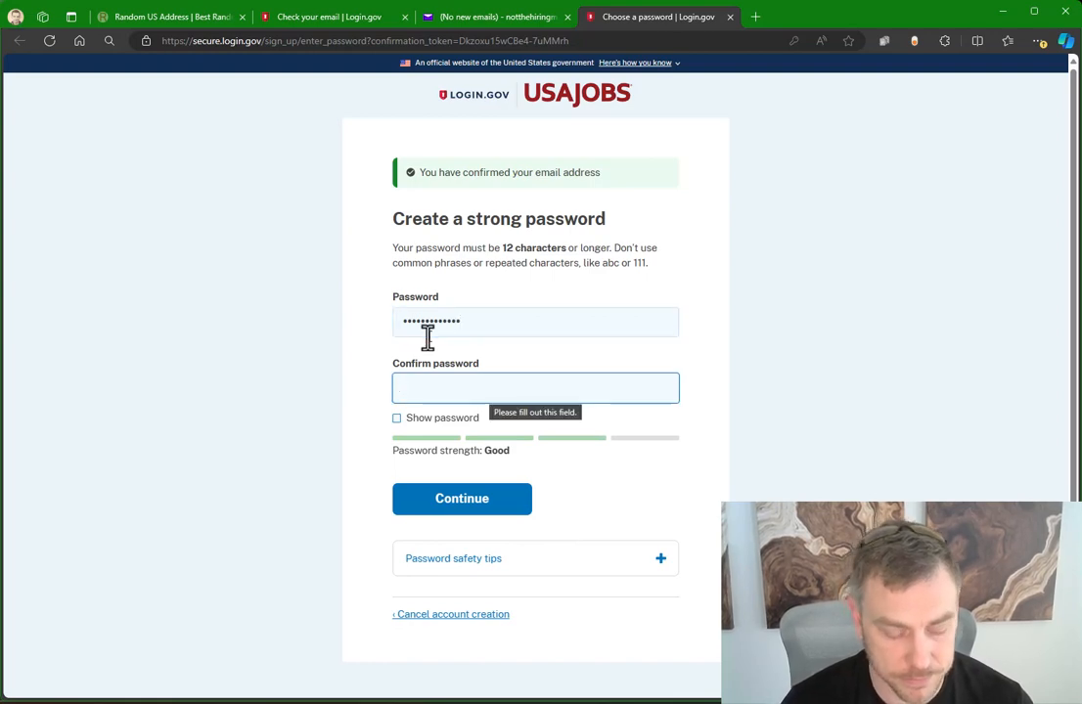
text(••••)
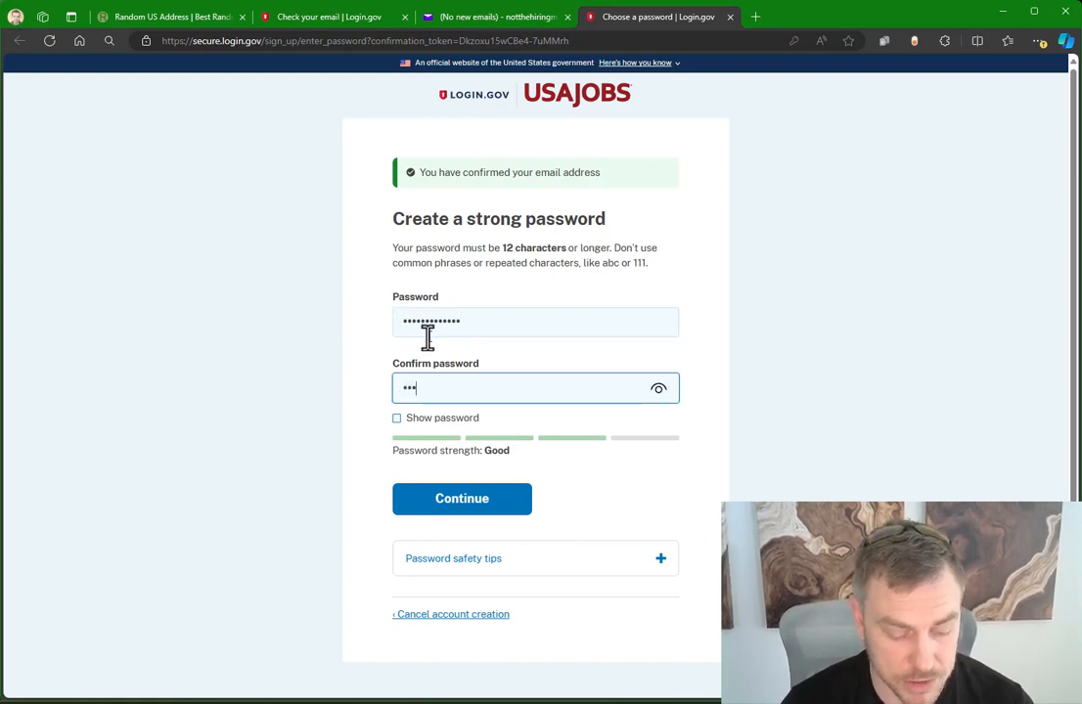
text(•••••••)
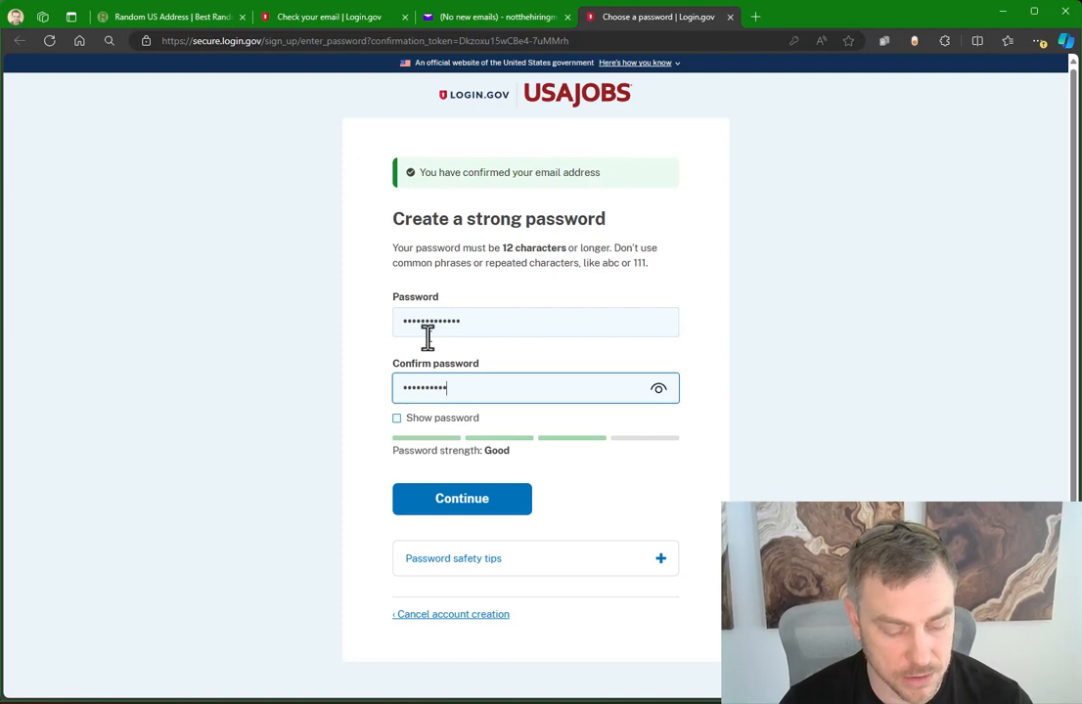
text(••)
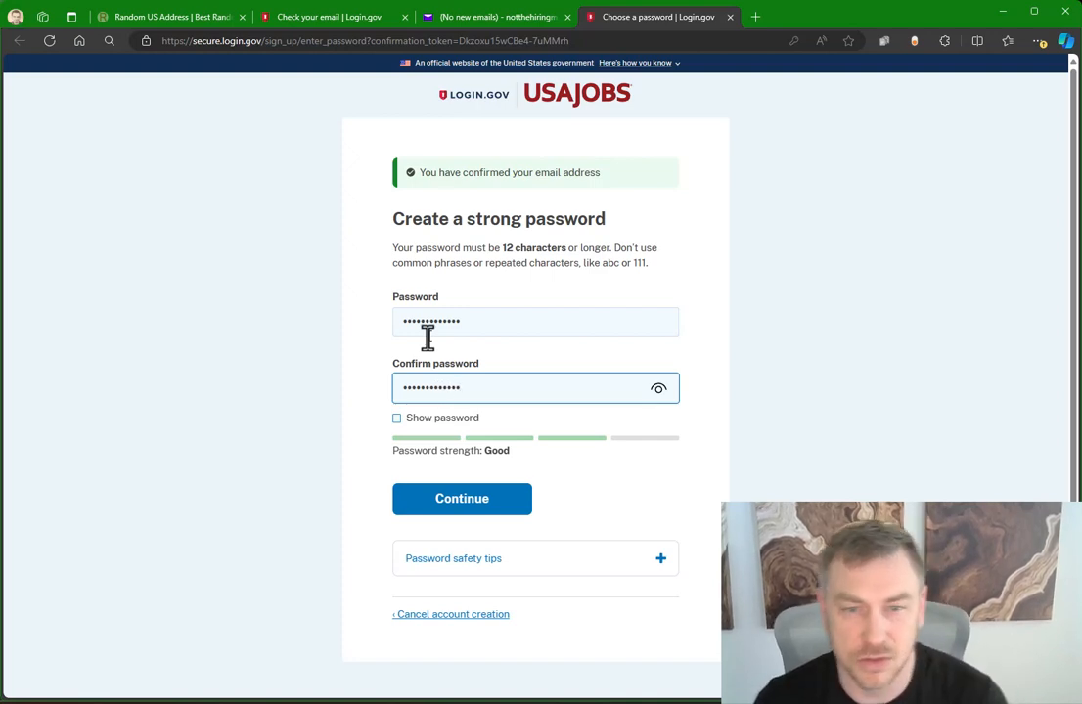
click(492, 508)
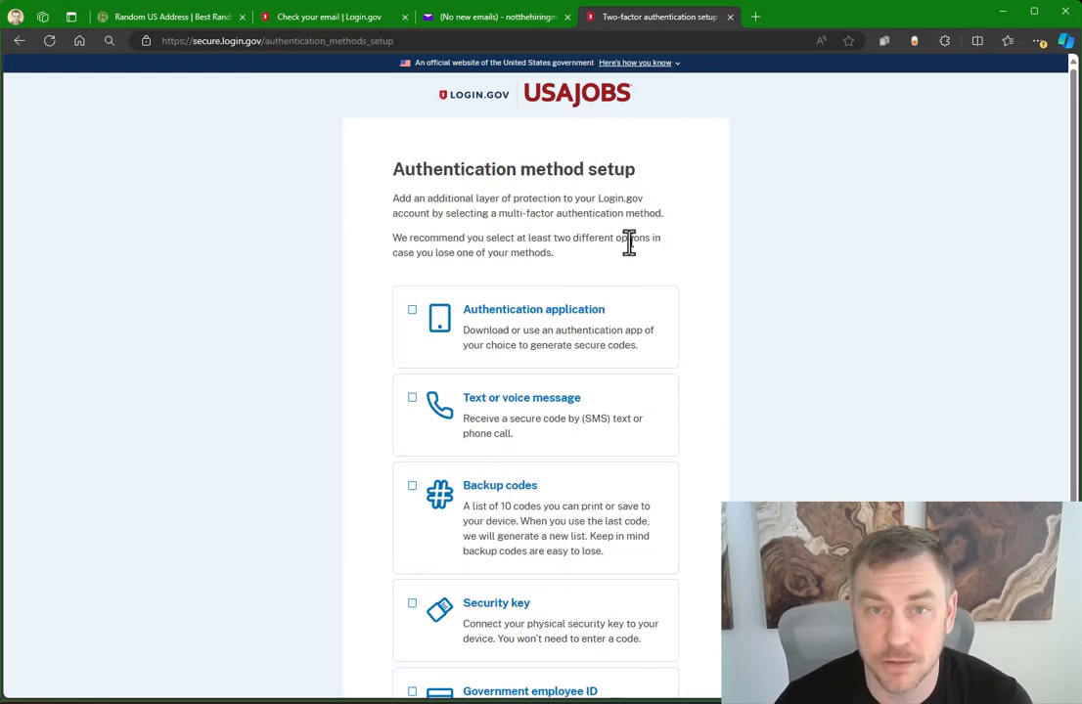
Step: Choose backup codes as the authentication method and continue
scroll(648, 242, down, 2)
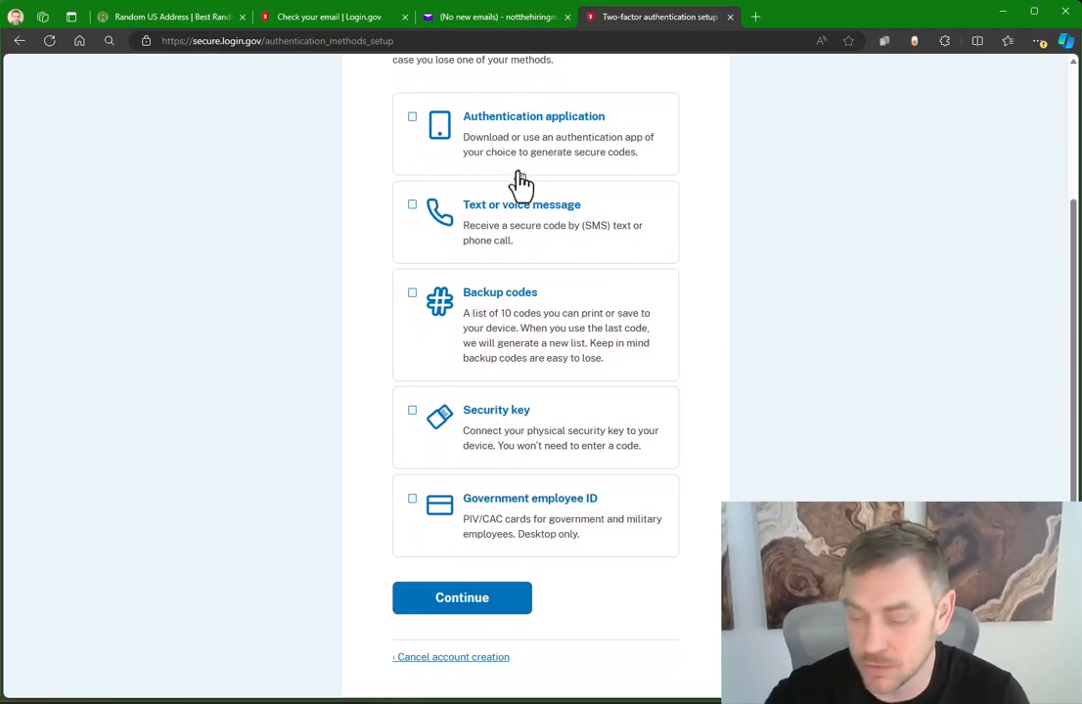
click(412, 295)
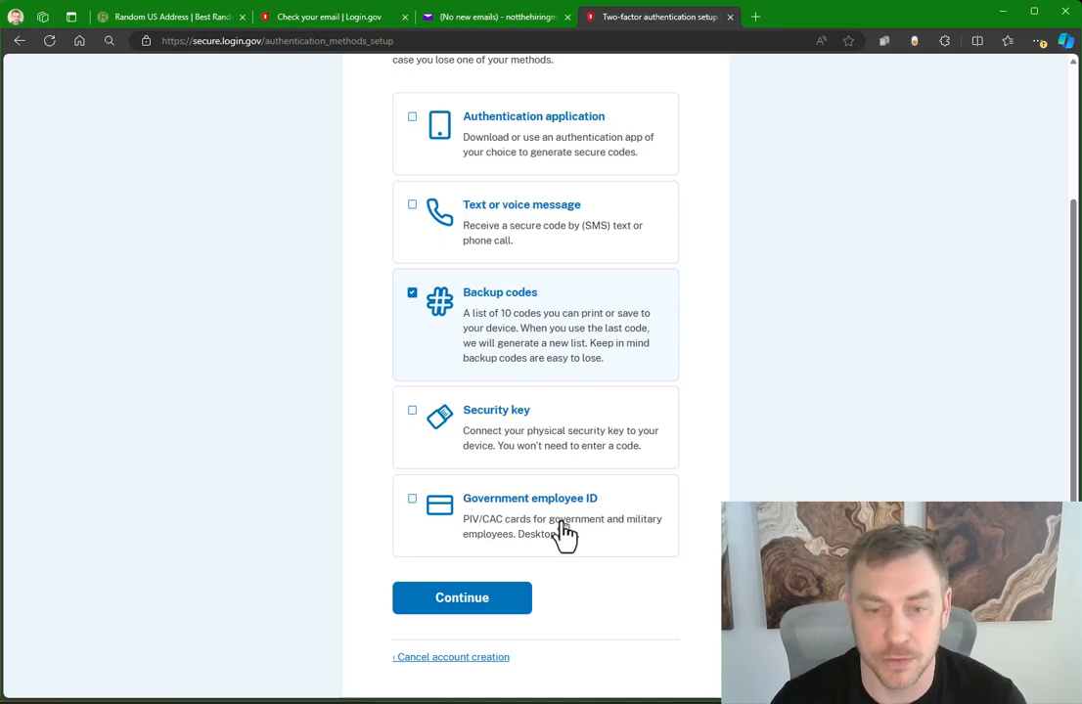
click(515, 608)
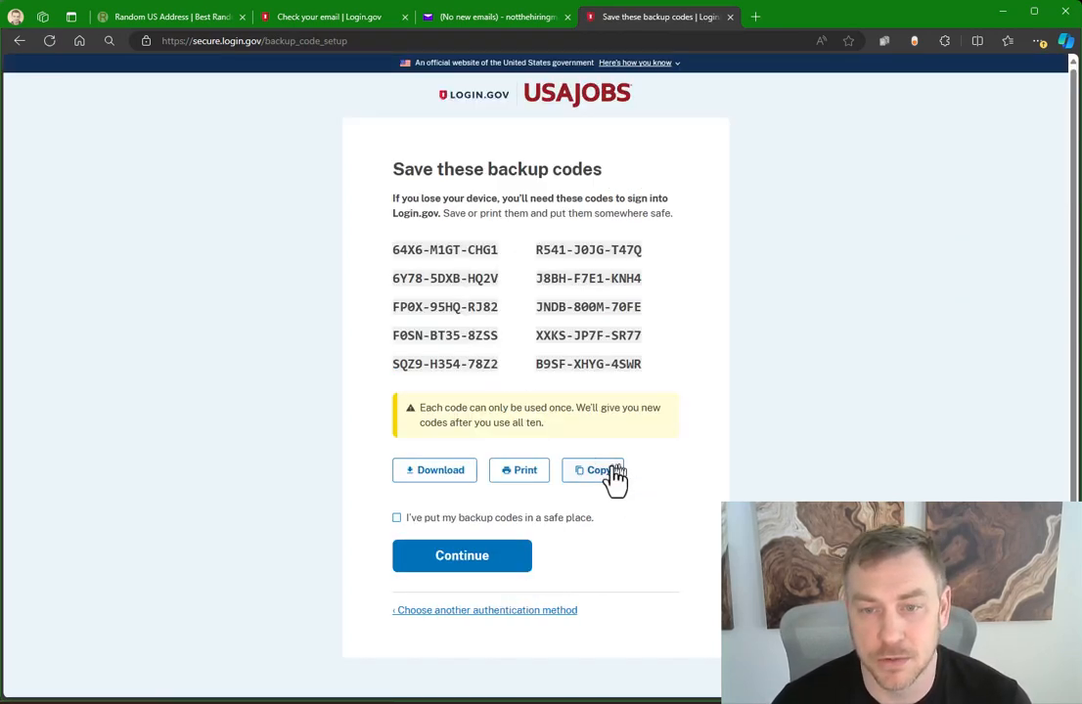
Step: Copy the backup codes, acknowledge they are in a safe place, and continue without adding another authentication method
click(598, 473)
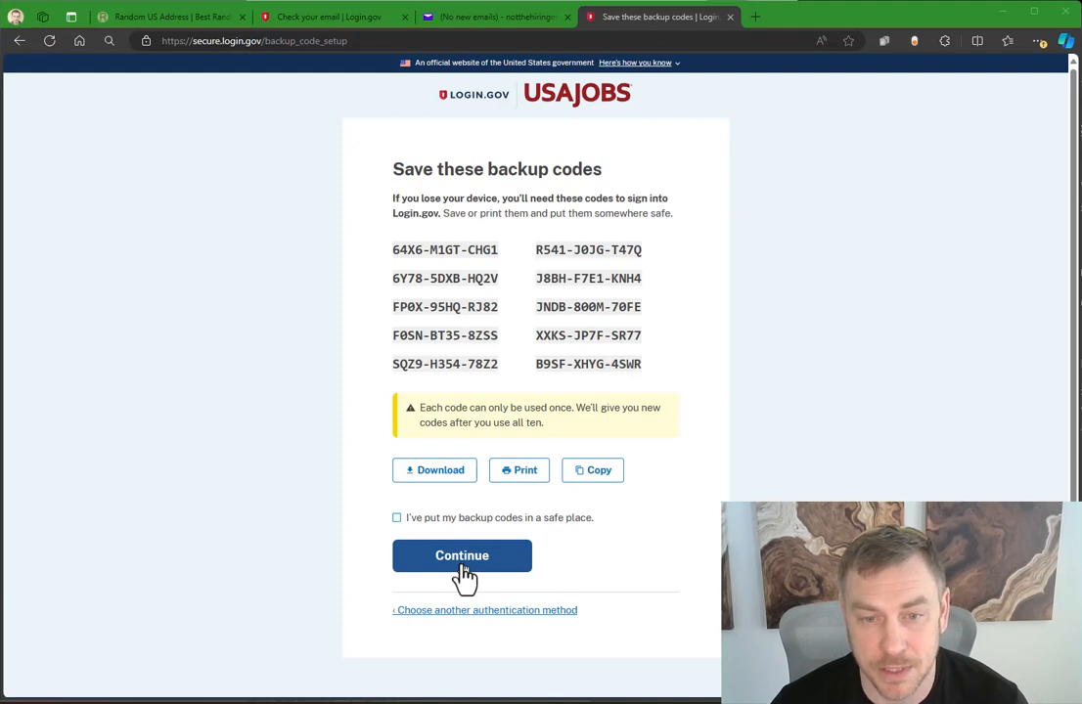
click(396, 517)
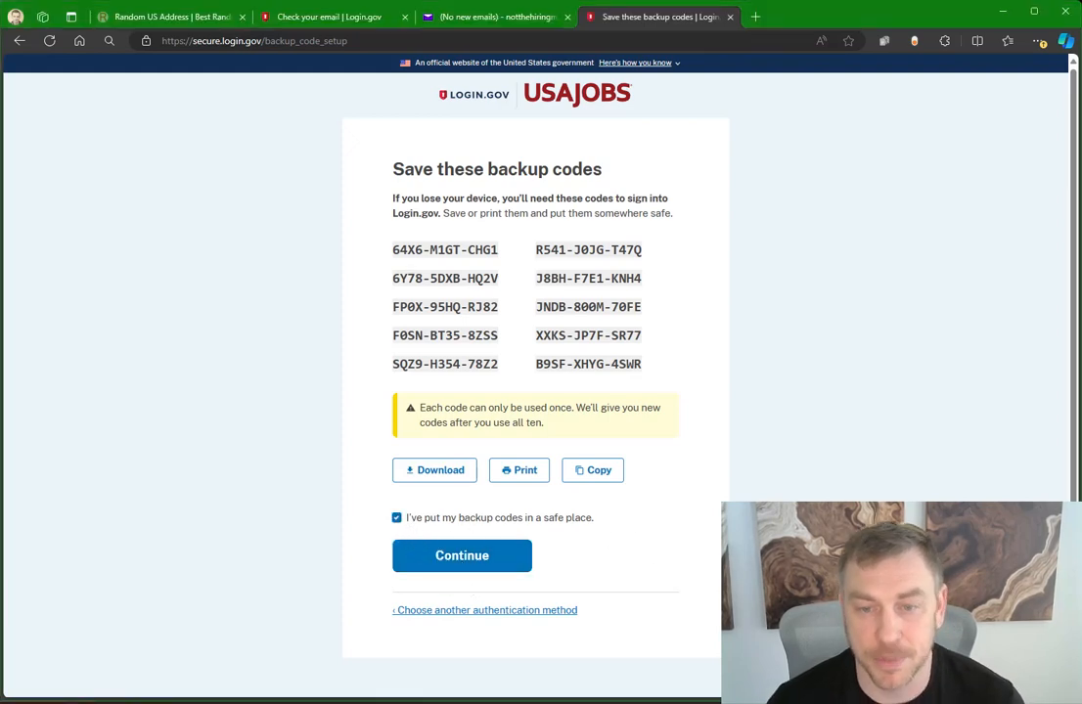
click(473, 572)
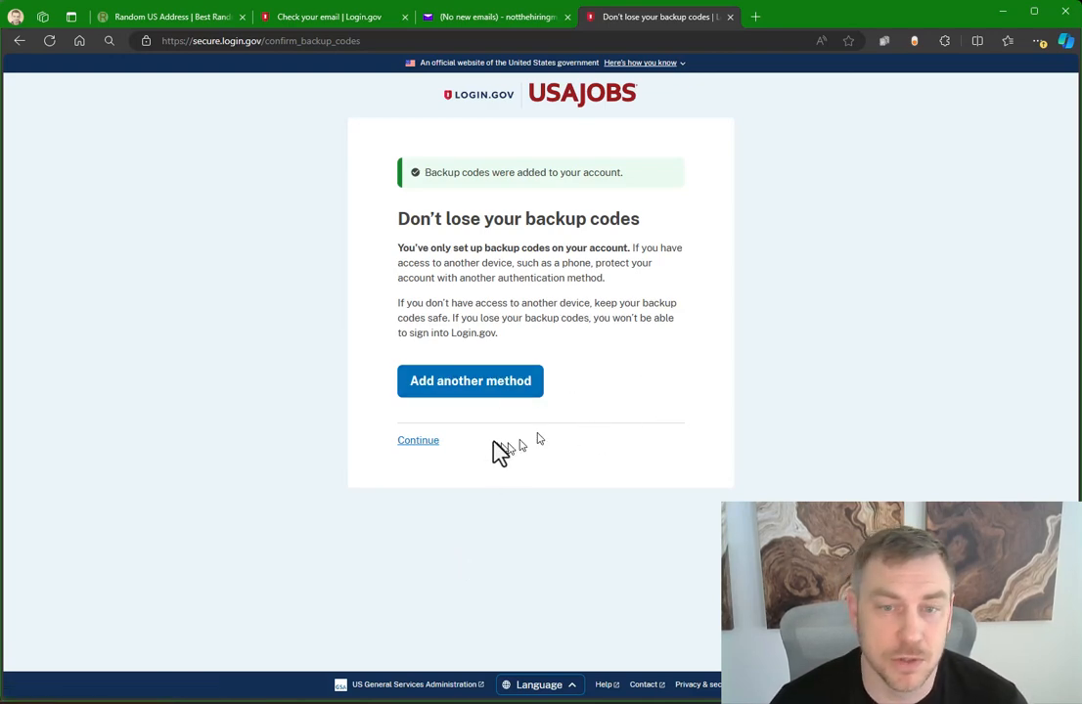
click(429, 446)
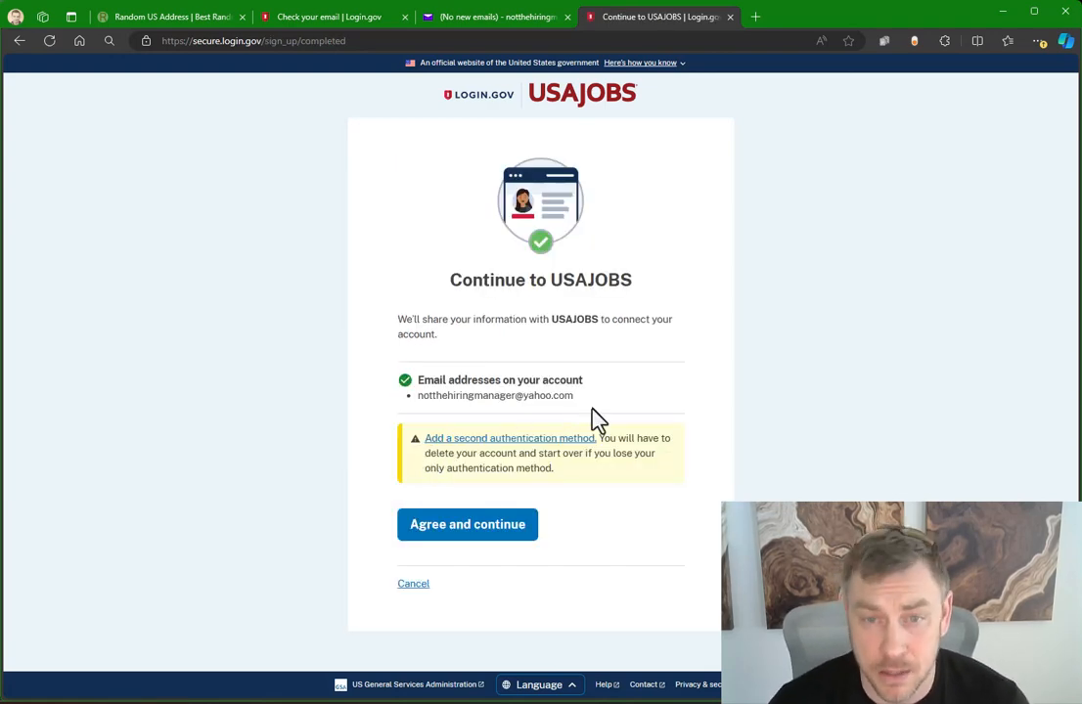
Step: Agree to share the account information with USAJOBS and close the leftover "Check your email" page
click(492, 537)
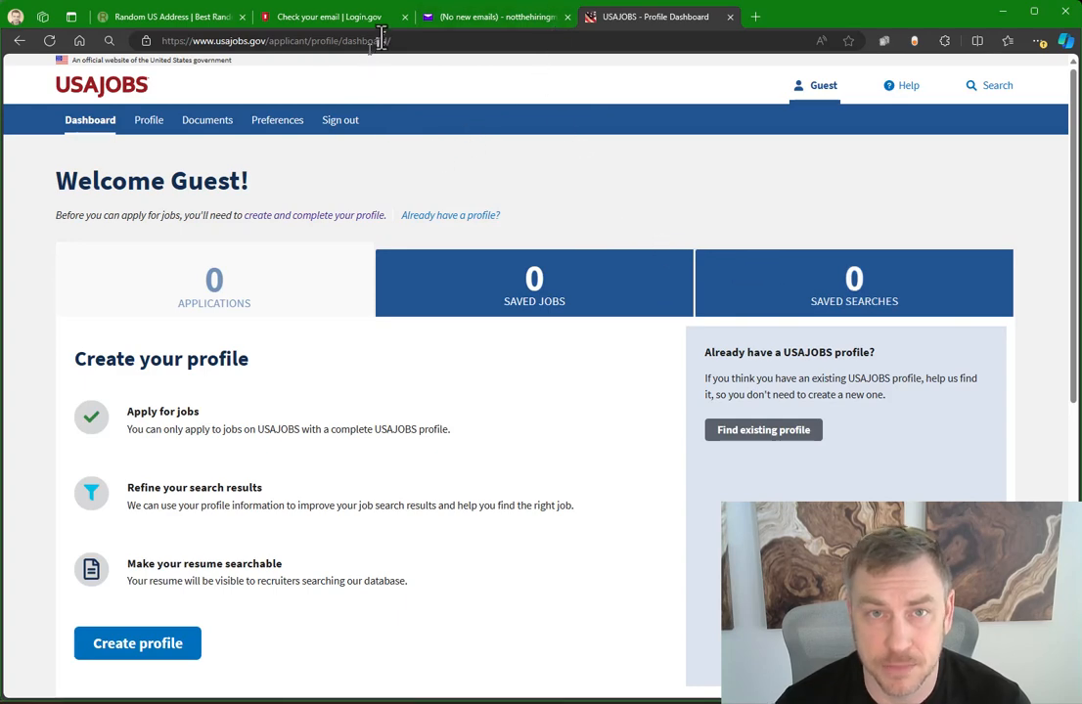
click(404, 17)
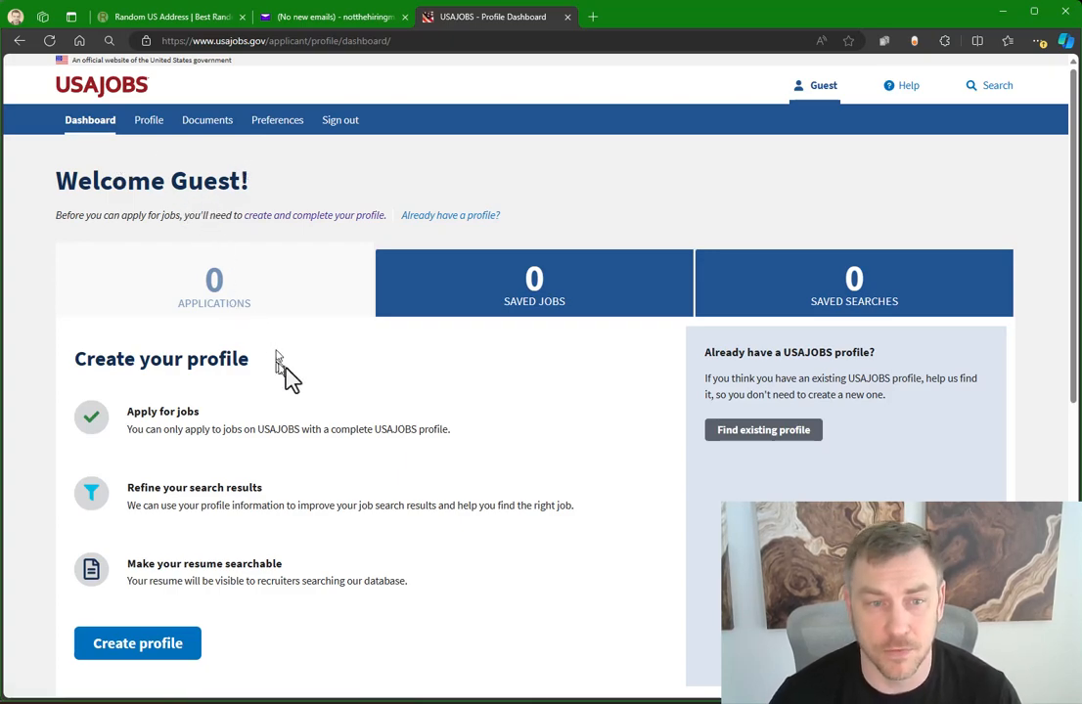
Step: Start creating a profile from the USAJOBS dashboard
scroll(283, 379, down, 2)
scroll(282, 377, down, 1)
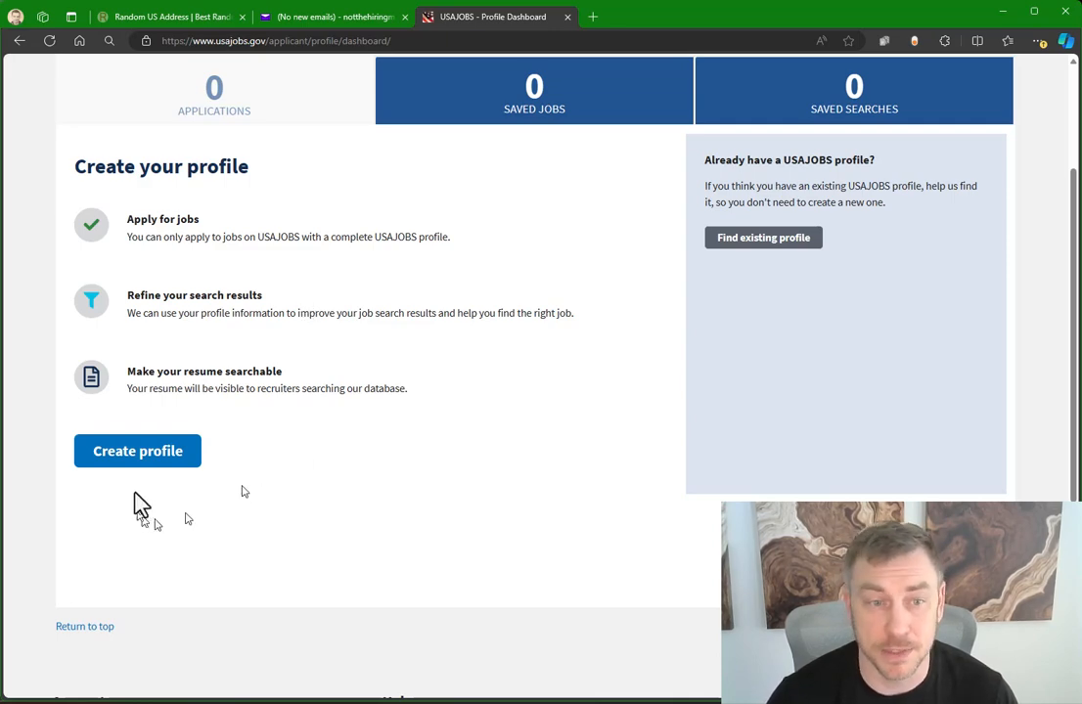
click(137, 452)
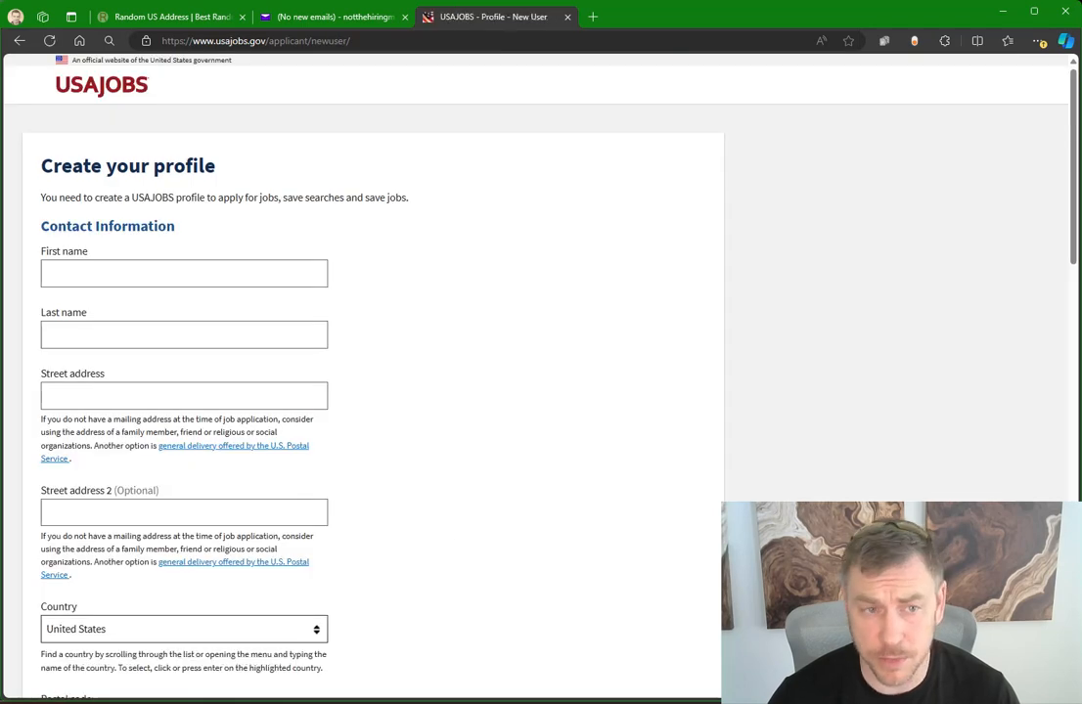
Step: Enter the applicant's first and last name in the profile's contact information
click(252, 275)
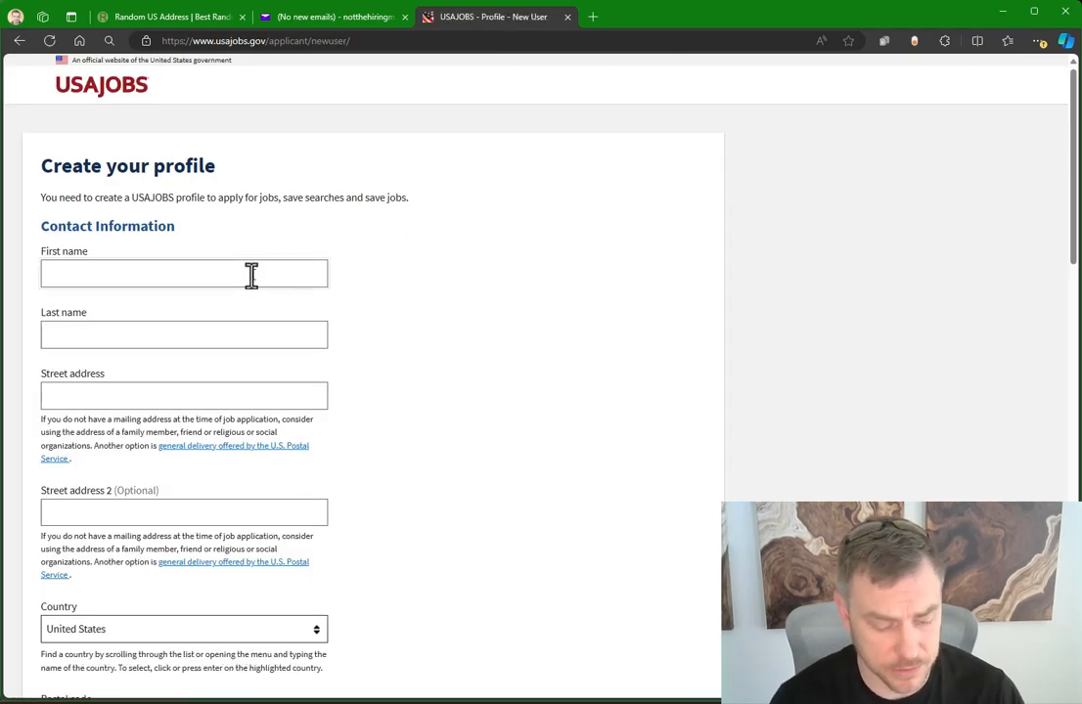
text(John)
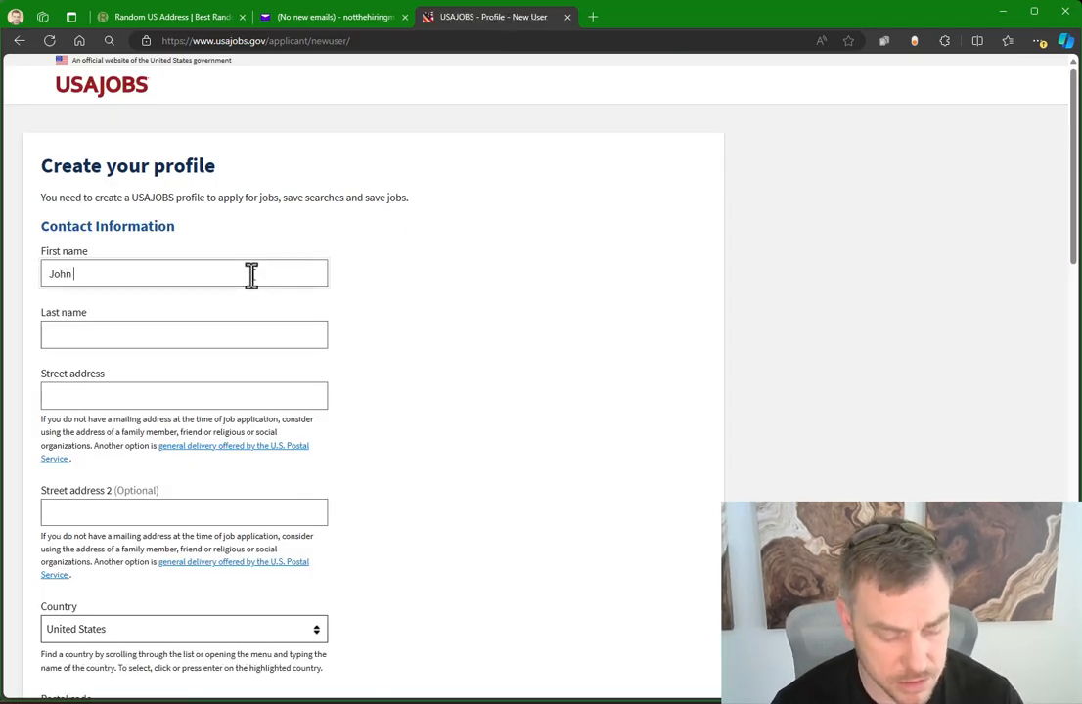
key(Tab)
text(Doe)
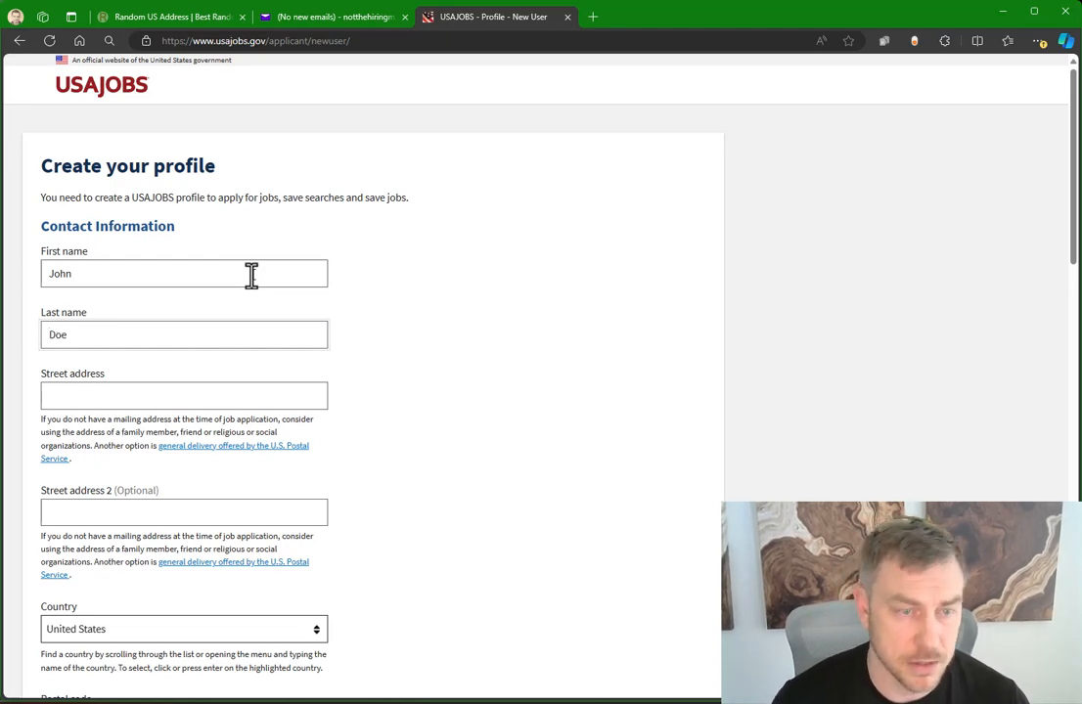
Step: Copy the street line of the first row's middle address on the random address page into the profile's street address
click(147, 17)
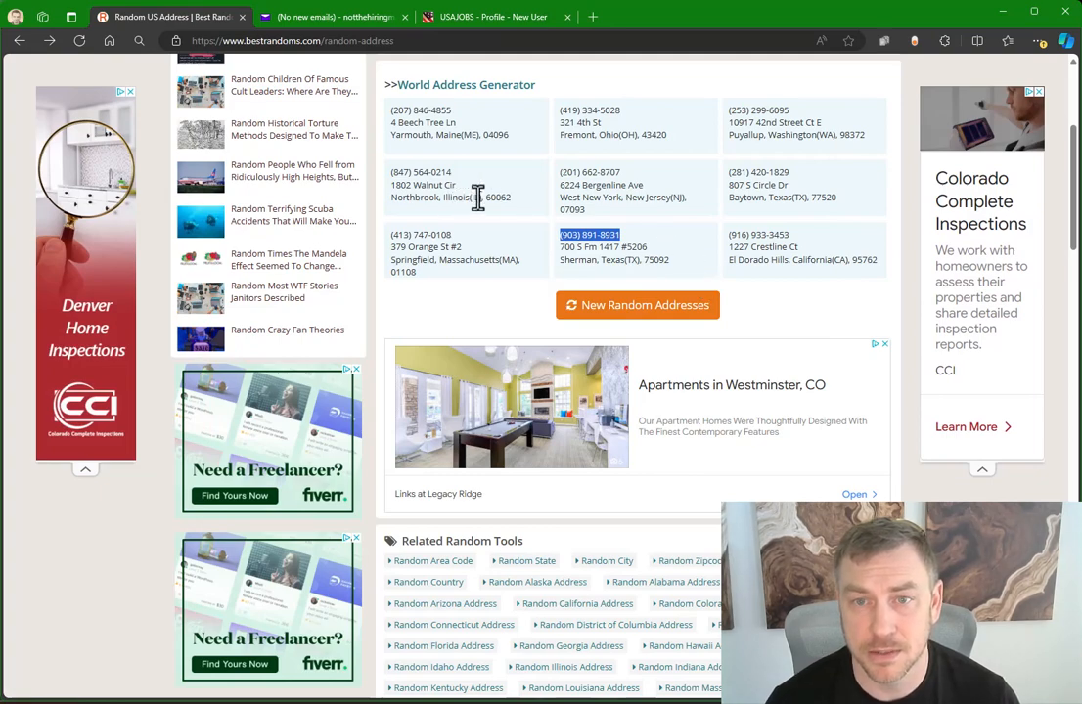
click(538, 219)
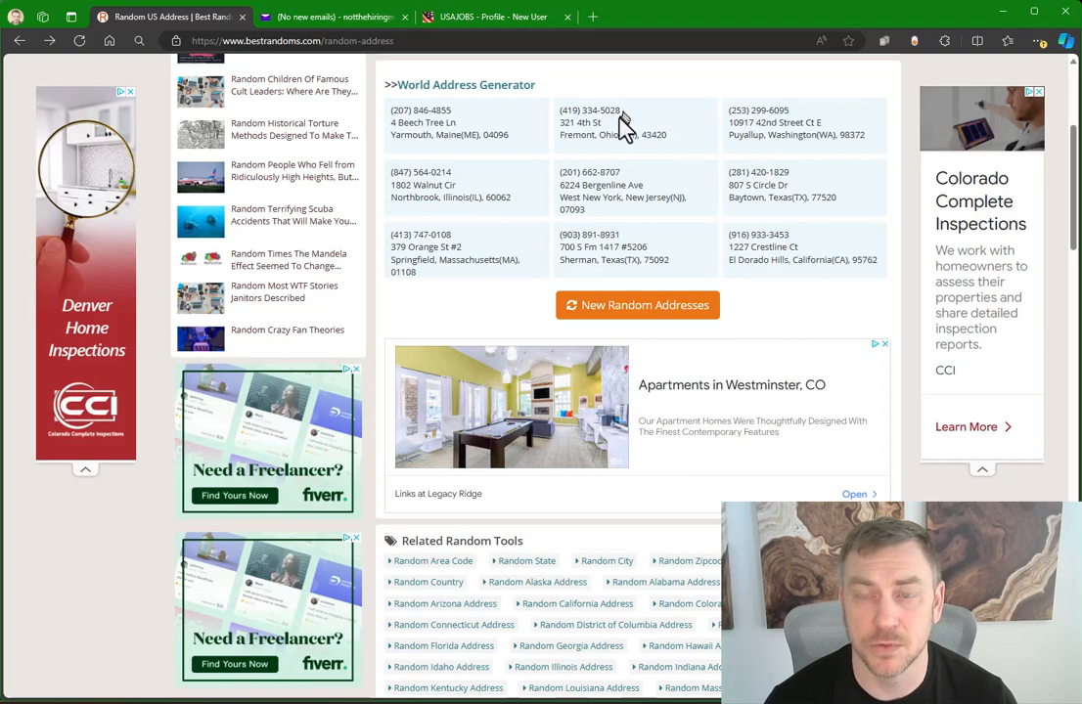
drag(603, 124, 560, 122)
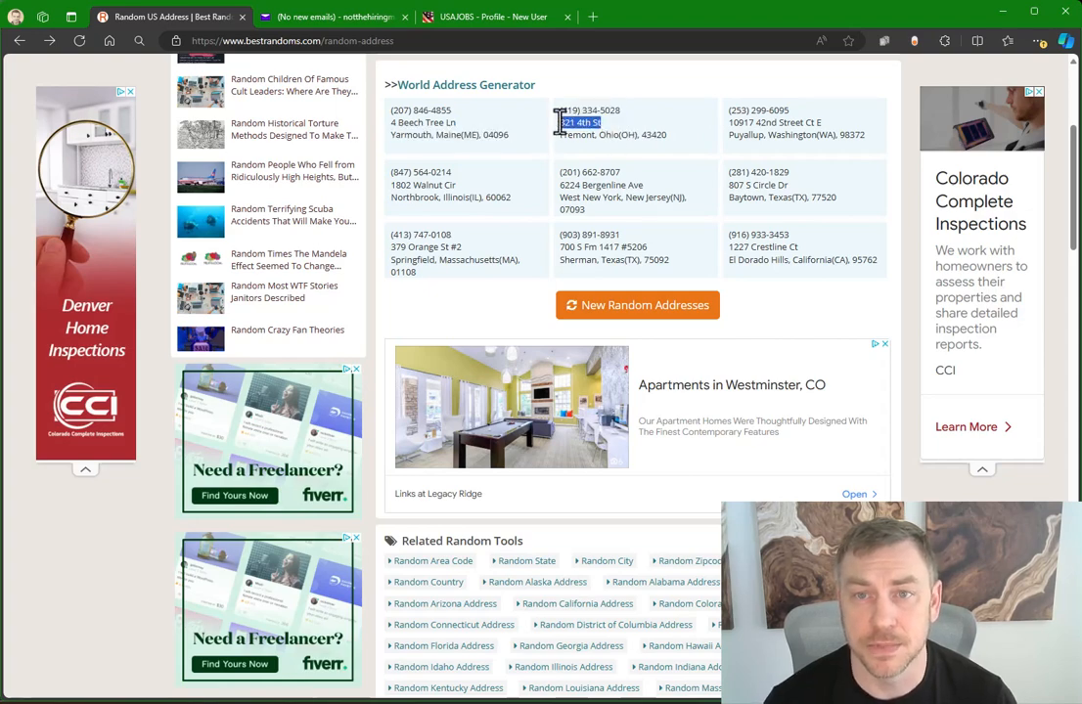
key(ctrl+c)
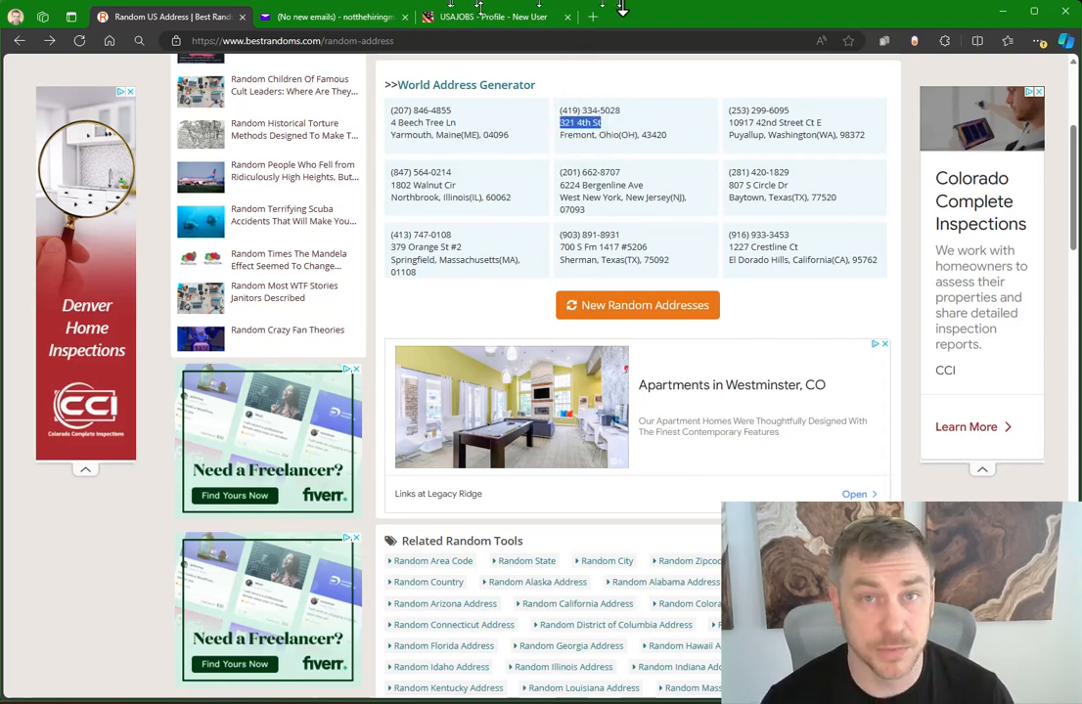
click(525, 19)
click(154, 399)
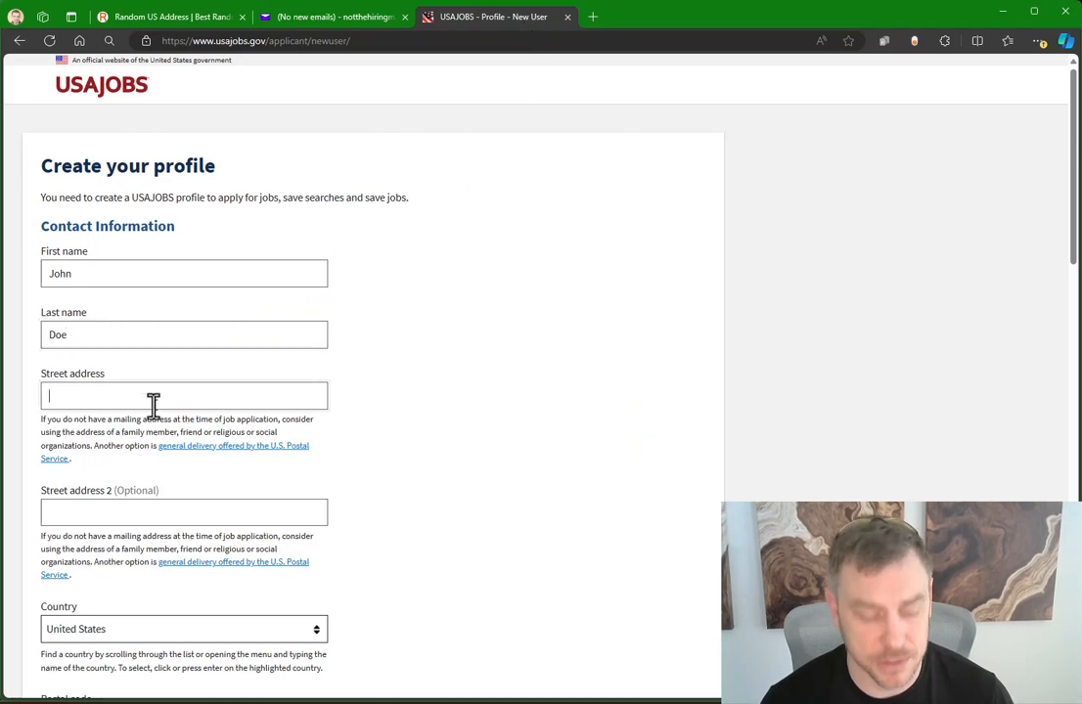
key(ctrl+v)
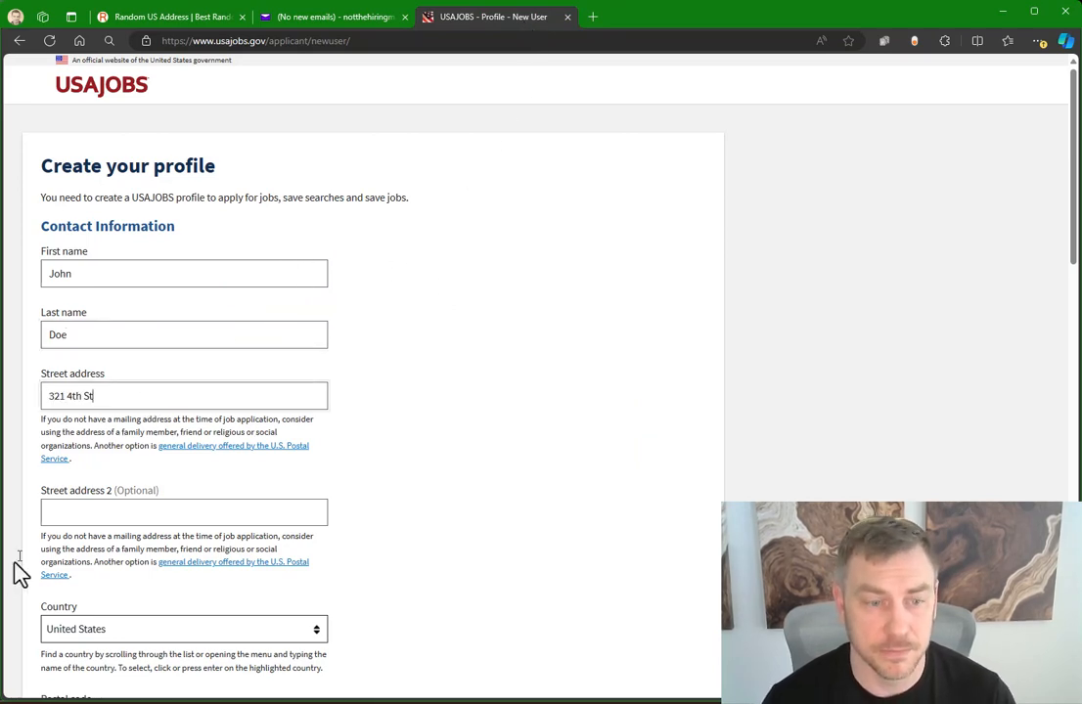
Step: Copy the same generated address's postal code into the profile and let it fill in the city and state
scroll(142, 528, down, 3)
click(65, 431)
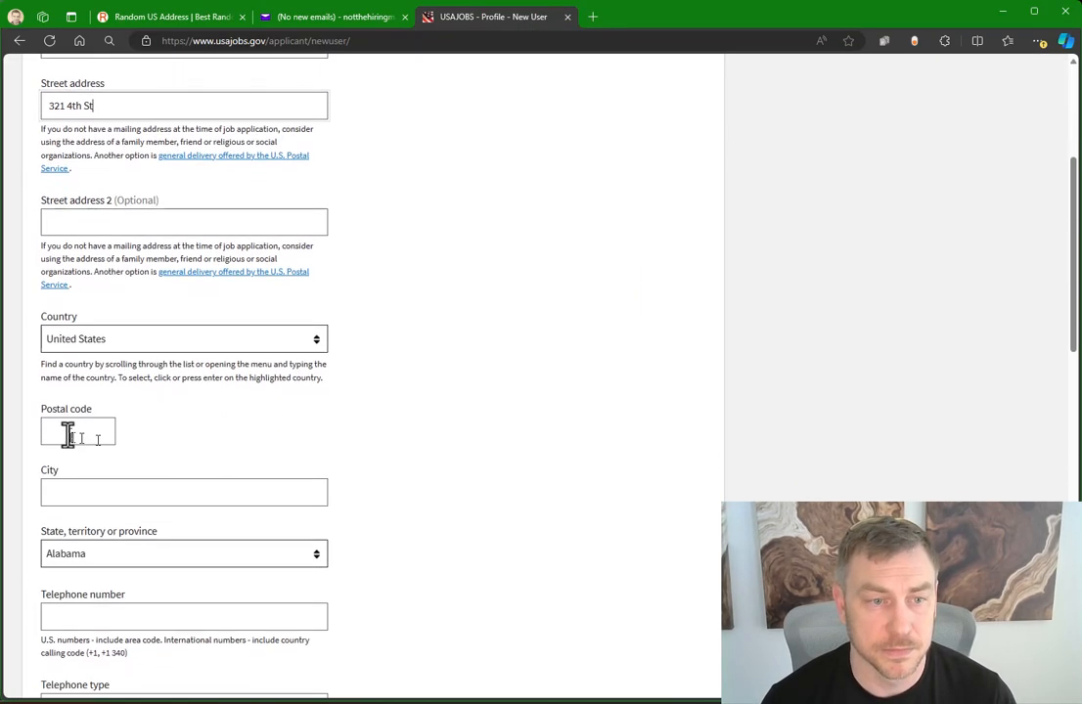
click(176, 18)
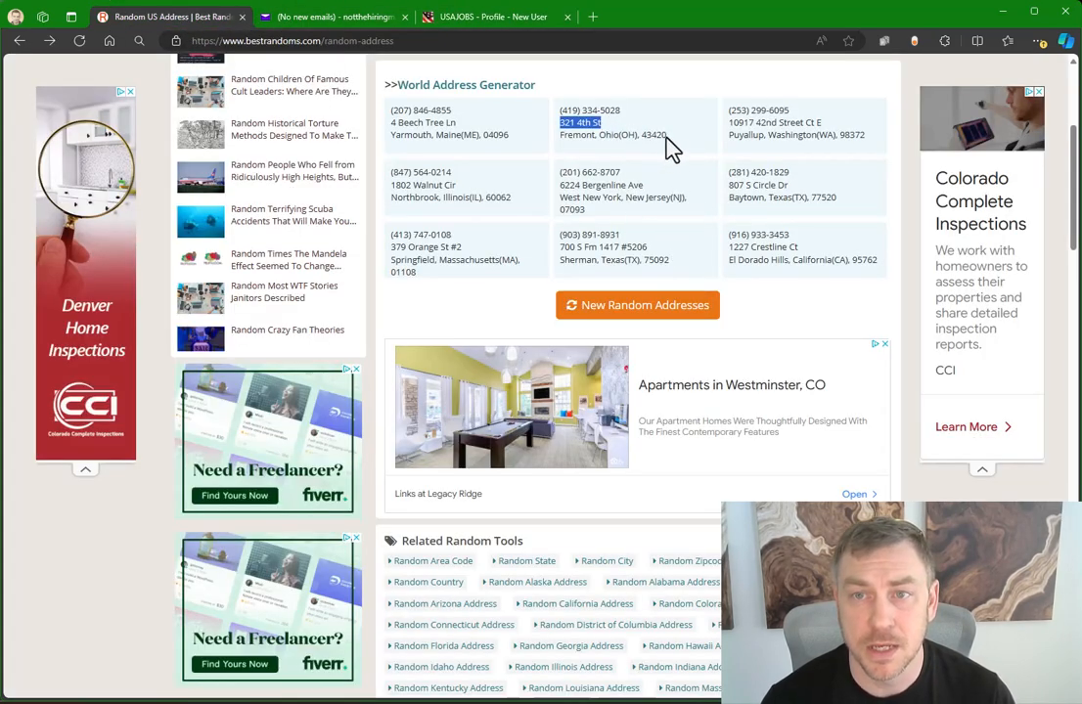
drag(668, 136, 645, 137)
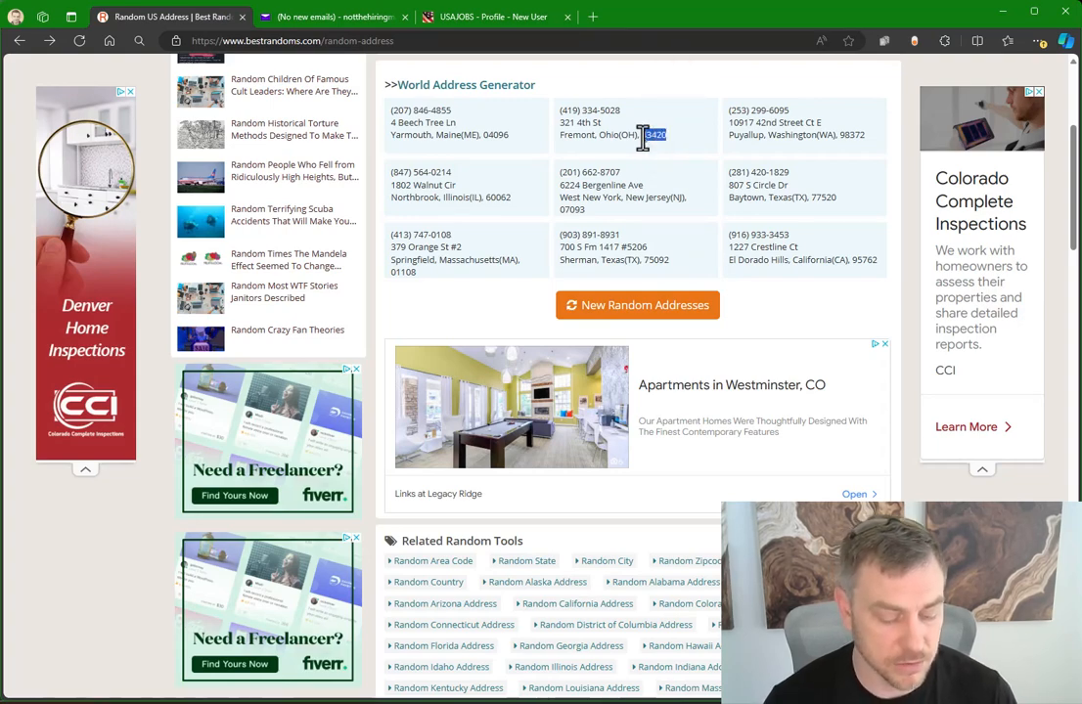
click(510, 20)
click(90, 431)
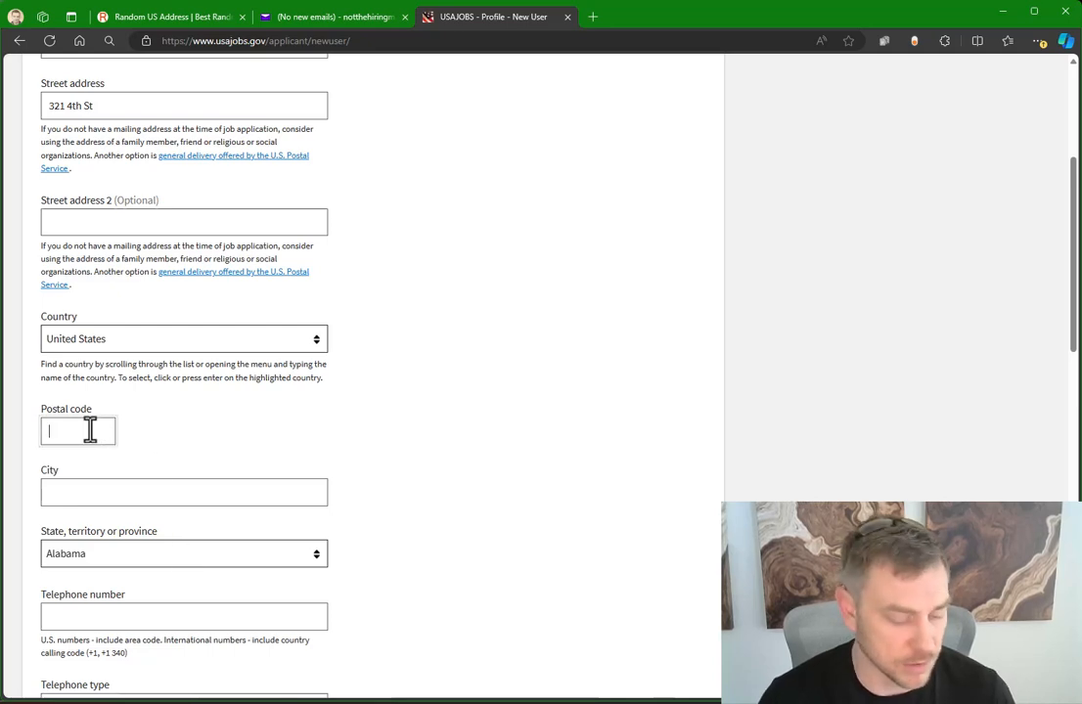
key(ctrl+v)
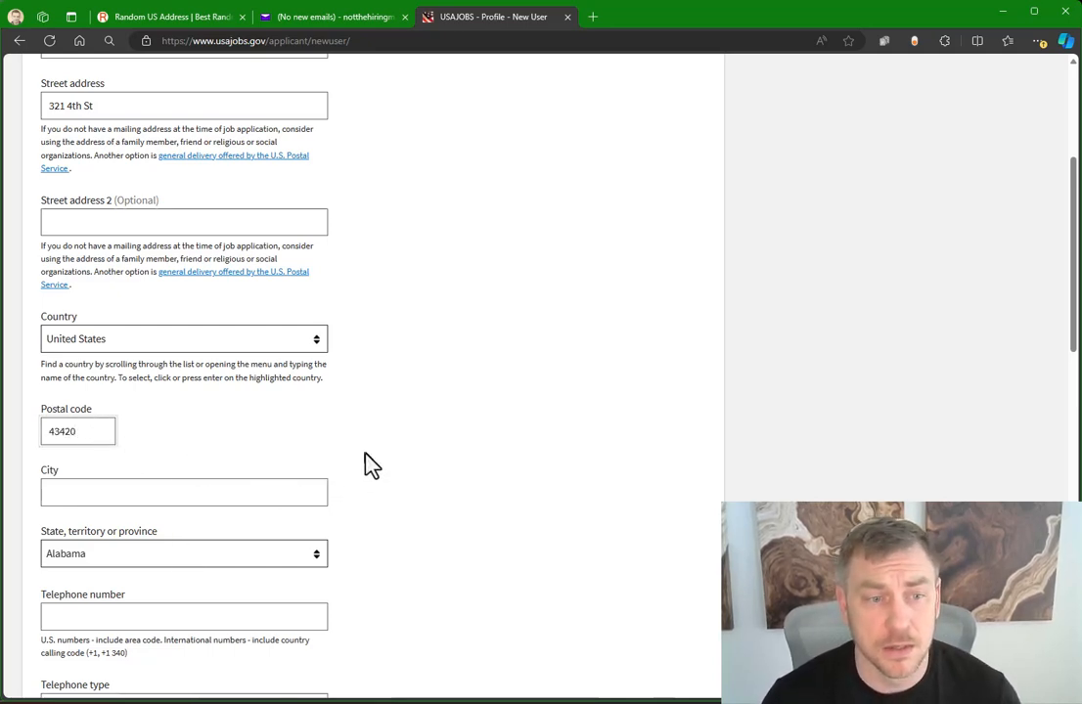
click(192, 493)
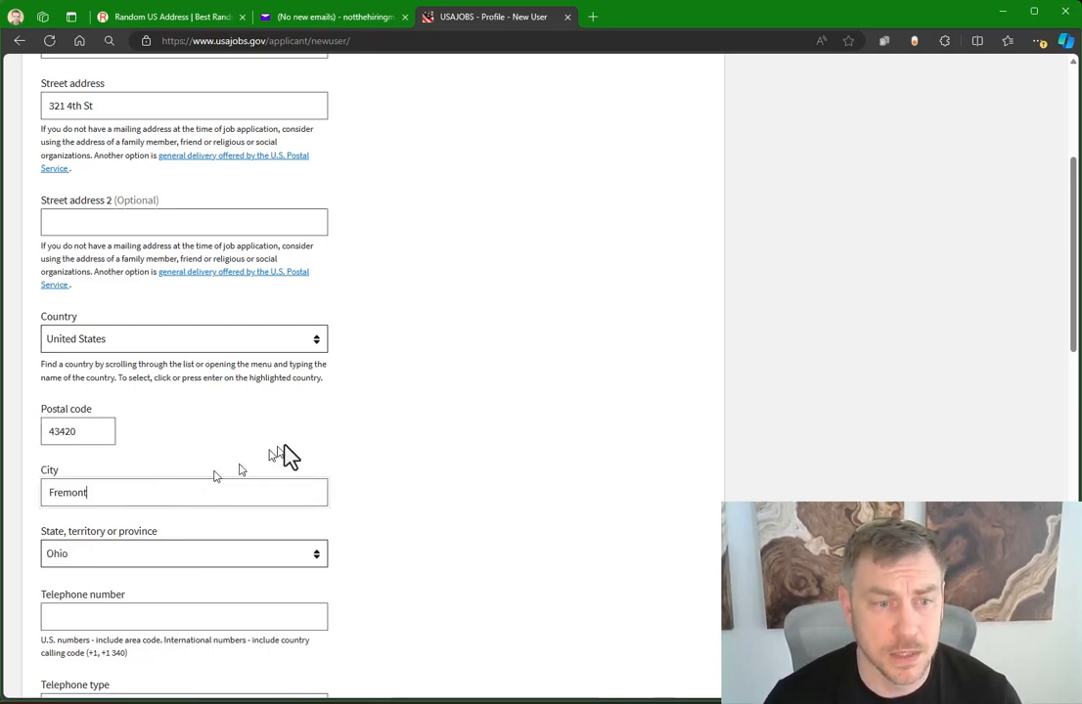
Step: Copy the same generated entry's phone number into the profile's telephone number and set the telephone type to Mobile
scroll(367, 478, down, 5)
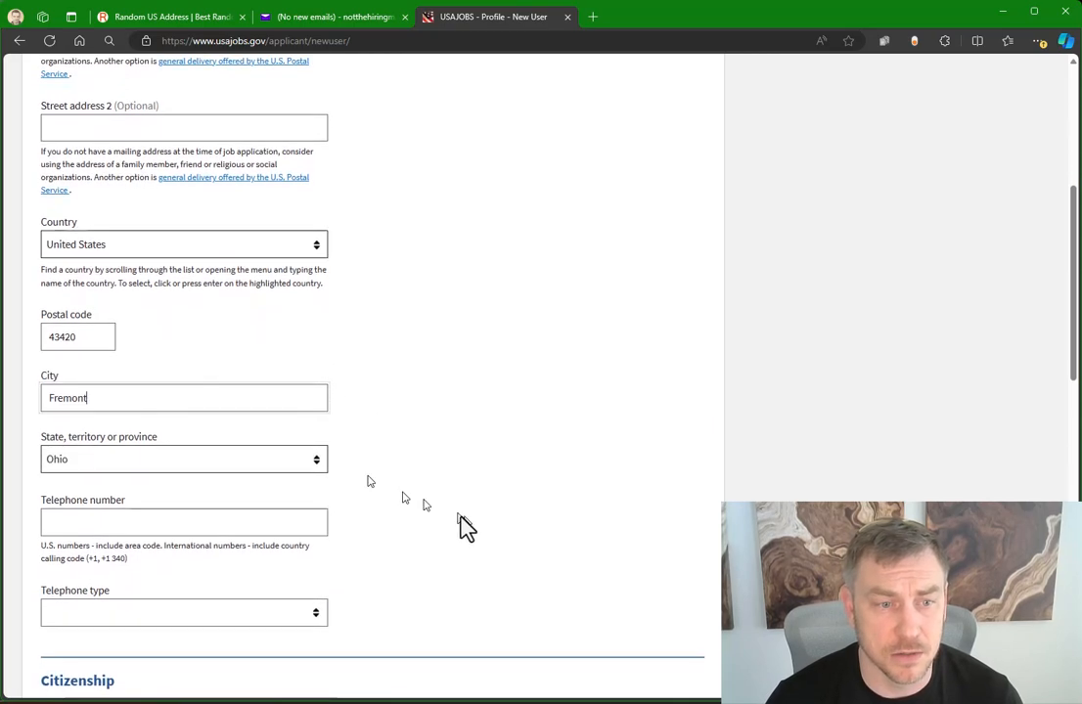
click(104, 325)
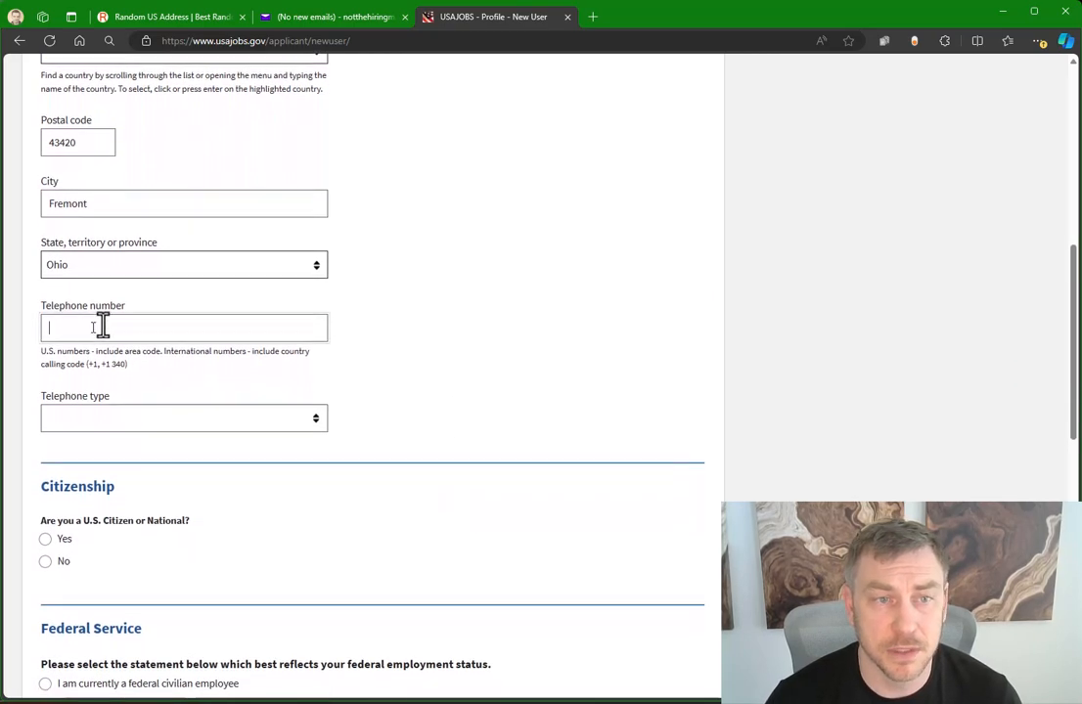
click(162, 18)
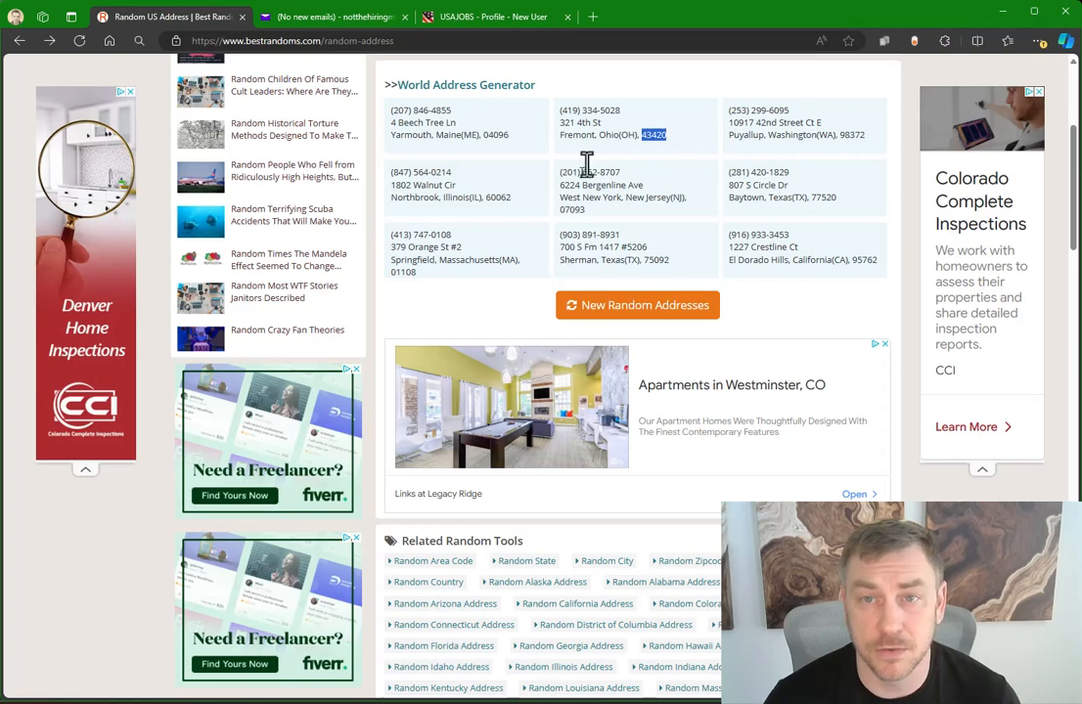
drag(623, 110, 555, 122)
key(ctrl+c)
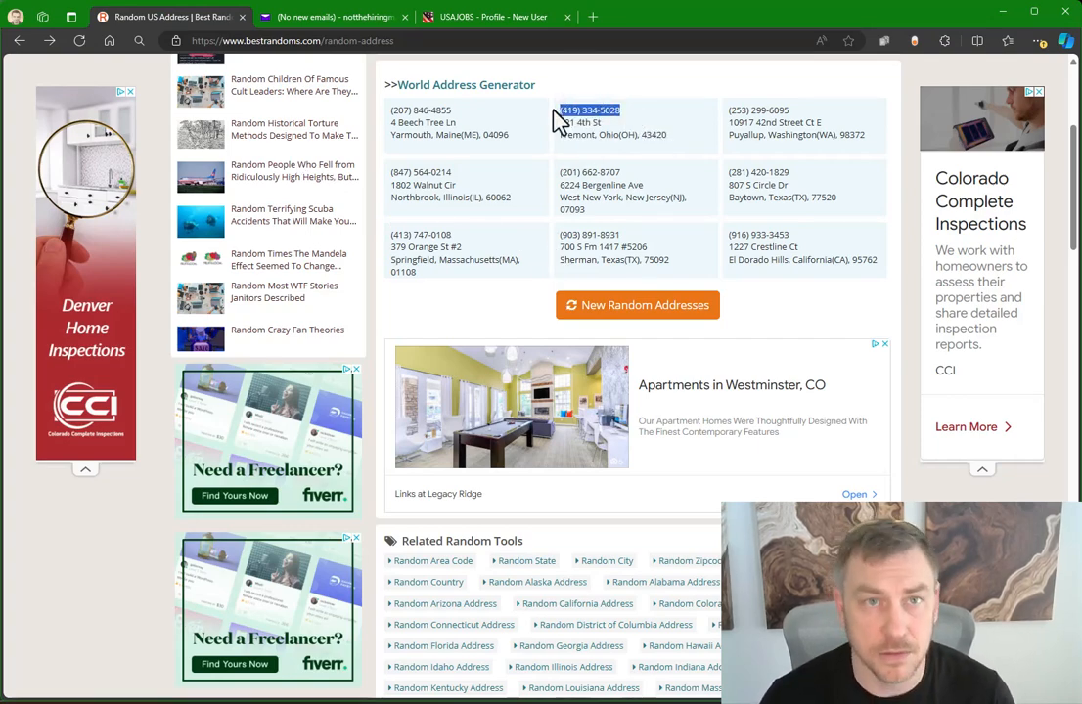
click(494, 17)
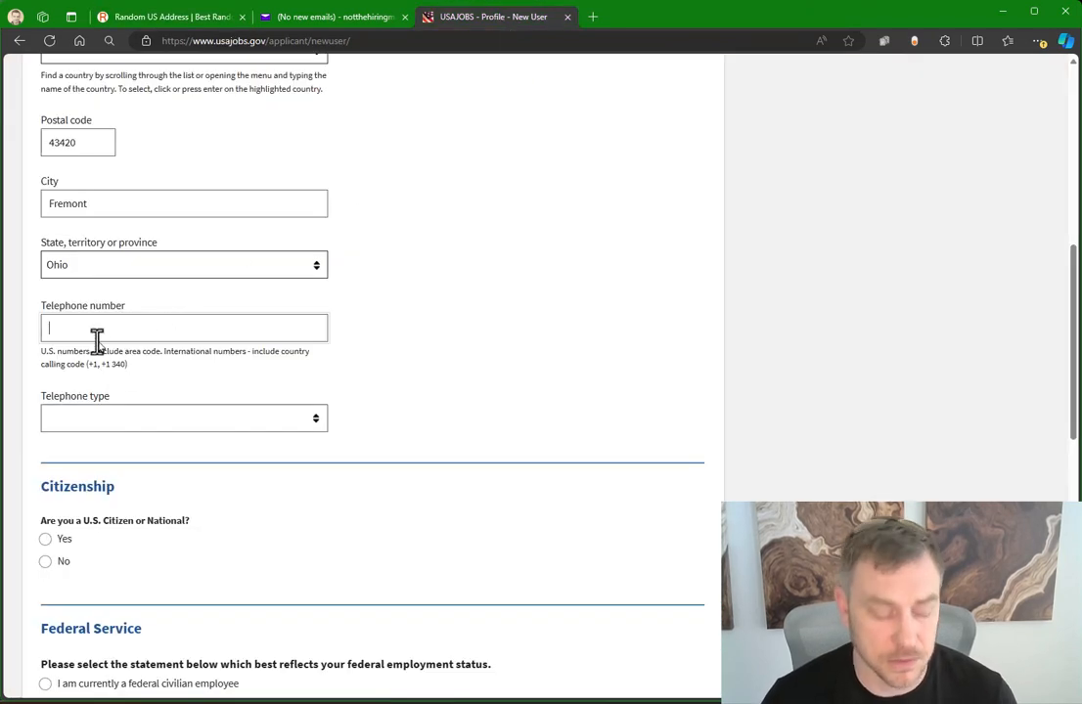
key(ctrl+v)
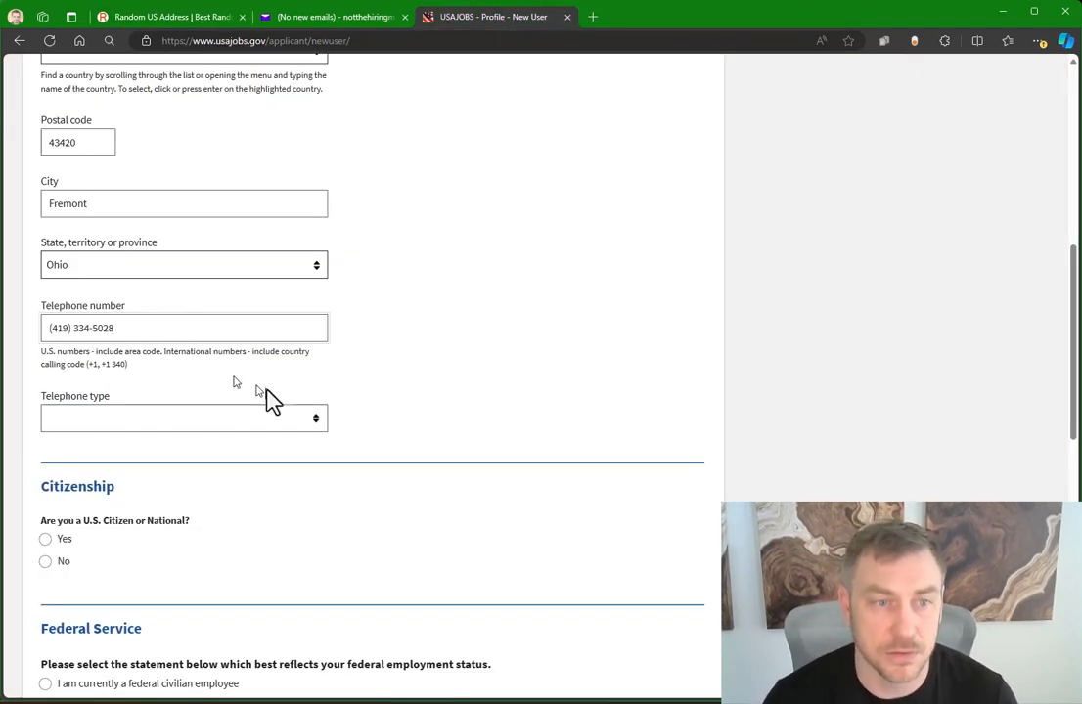
click(278, 420)
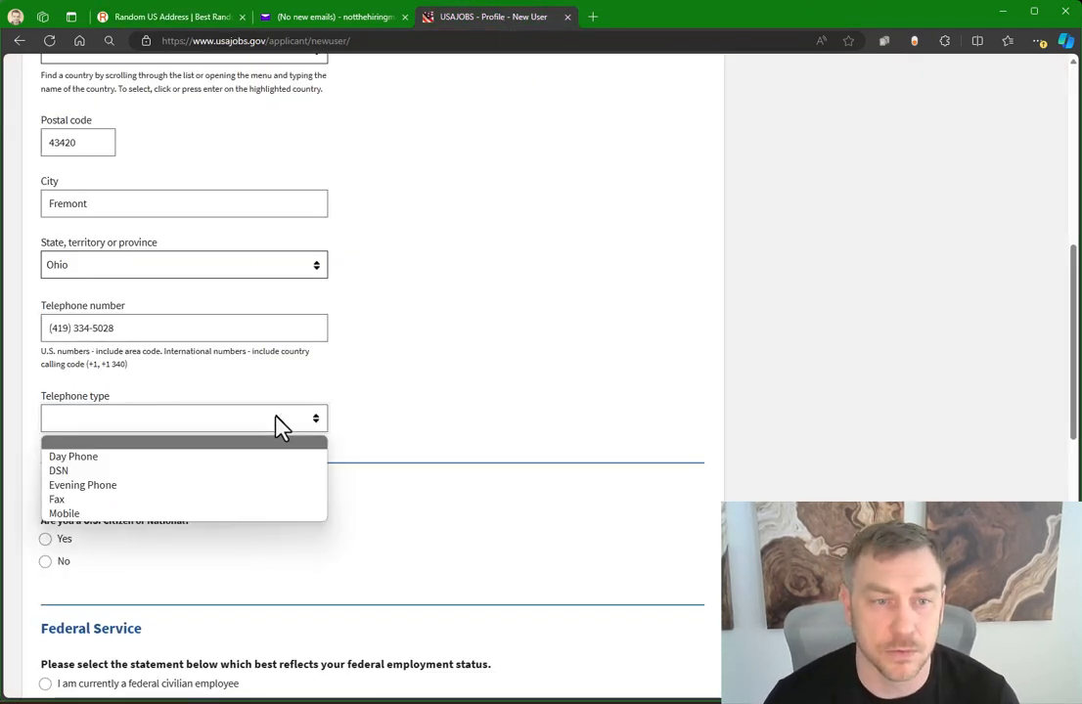
click(164, 515)
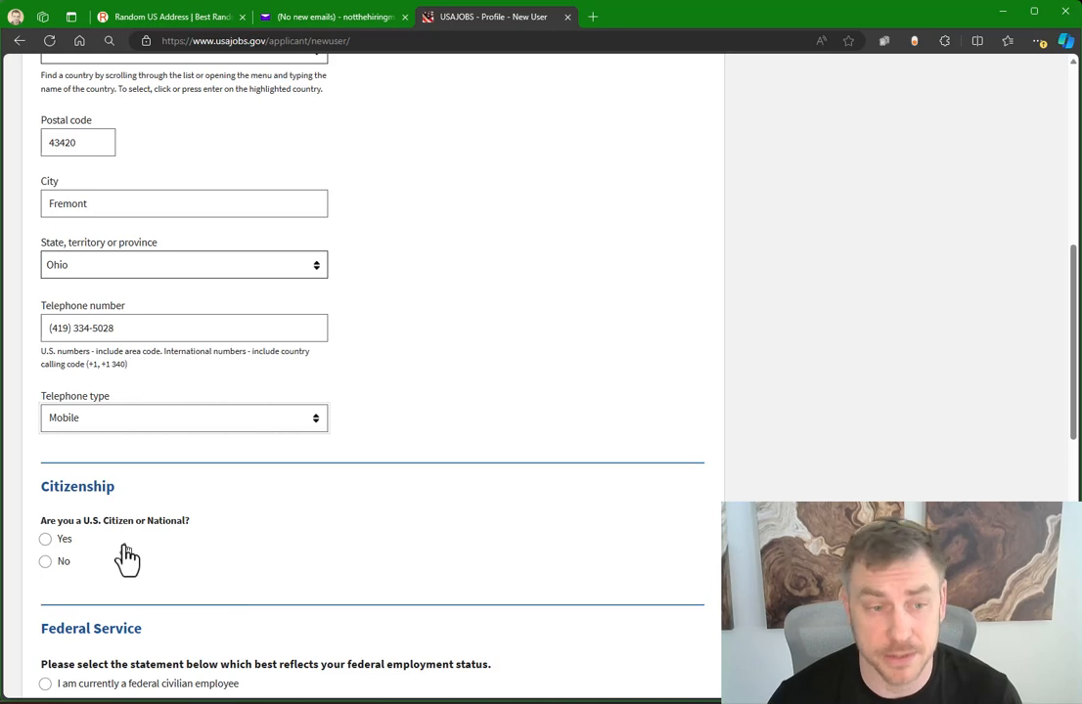
Step: Answer Yes to being a U.S. citizen or national and declare never having been a federal civilian employee
click(45, 539)
scroll(473, 491, down, 3)
scroll(473, 490, down, 1)
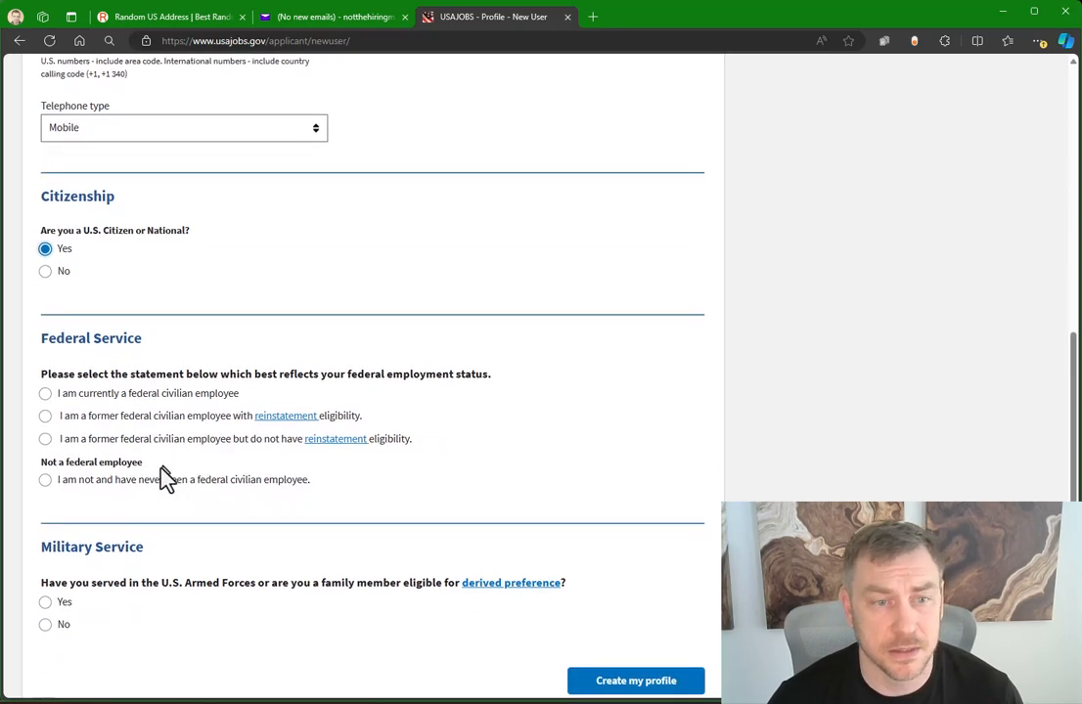
click(45, 480)
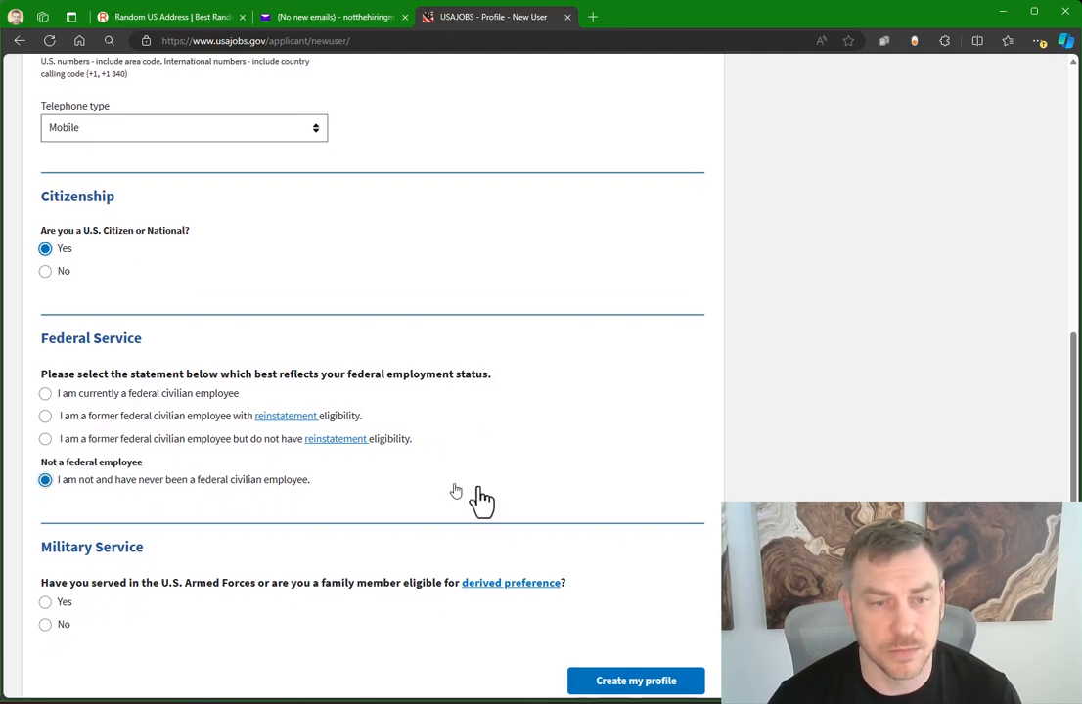
Step: Answer Yes to the military service or derived preference question and create the profile
scroll(524, 503, down, 4)
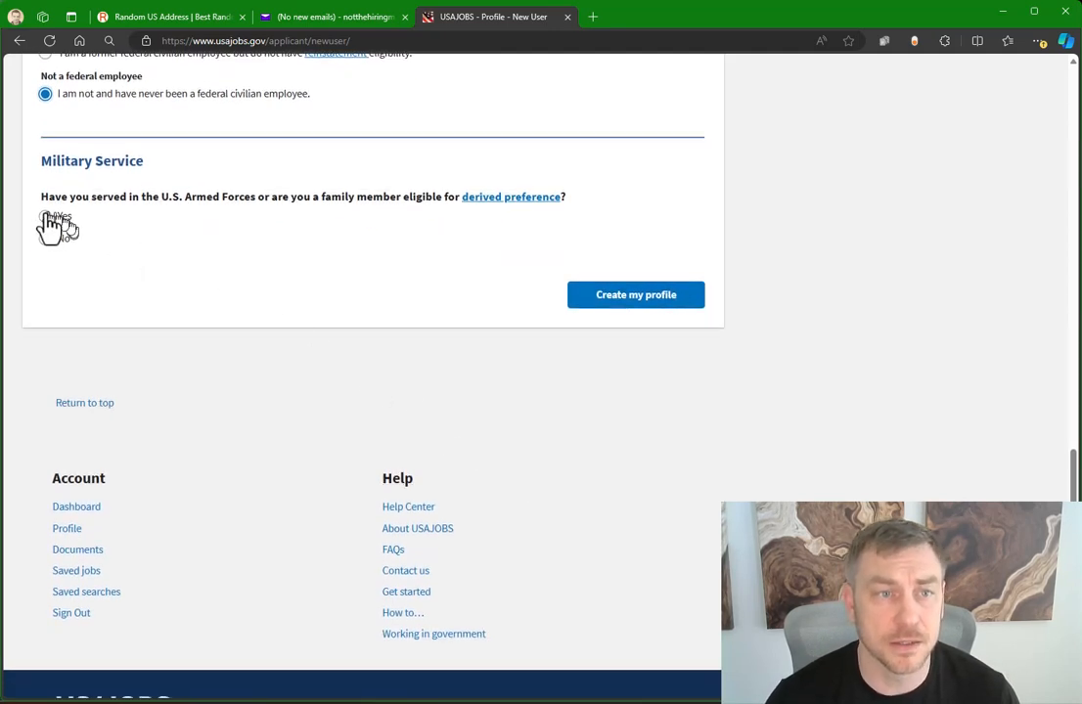
click(45, 217)
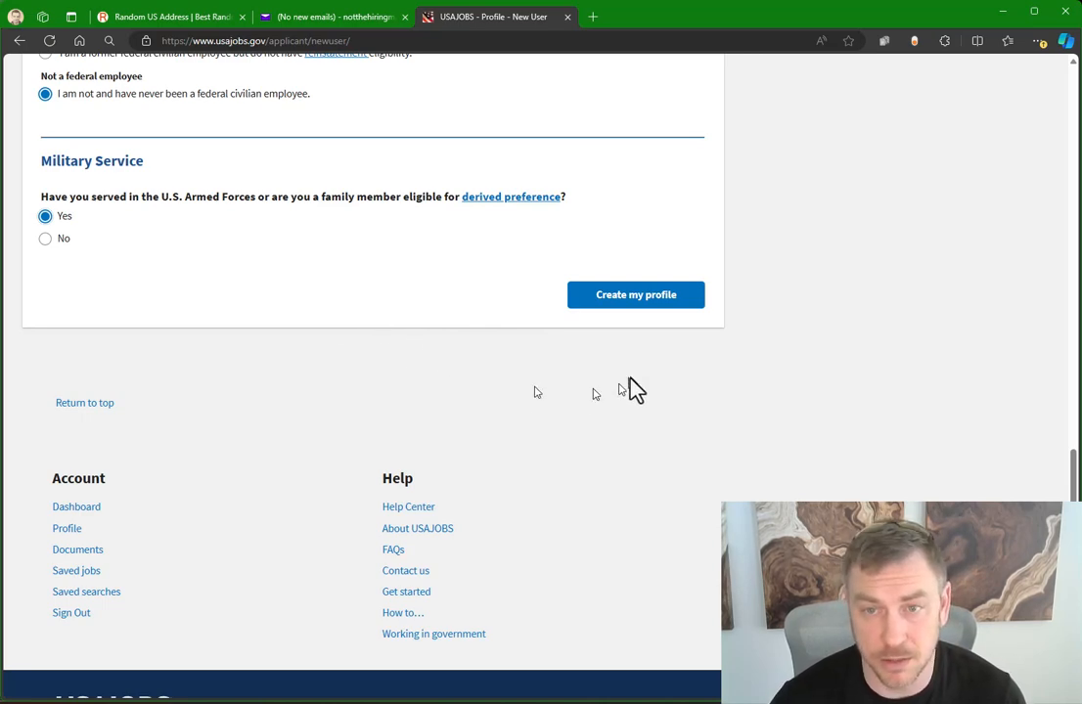
click(619, 306)
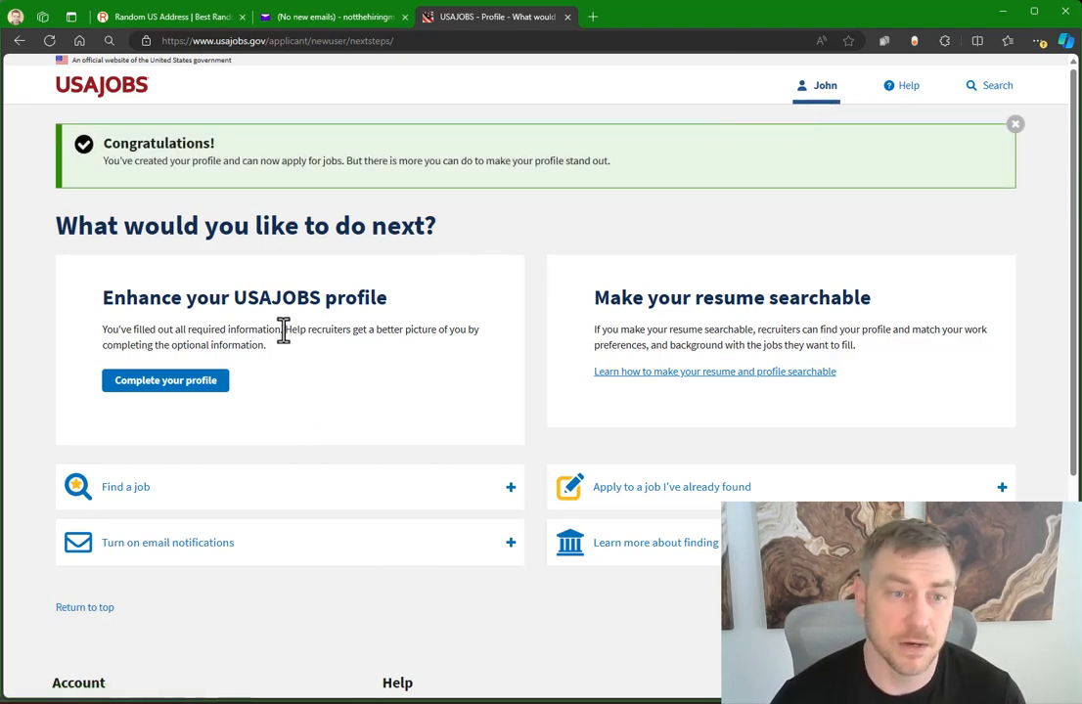
Step: Go on to complete the profile's optional information and start adding demographics
click(192, 382)
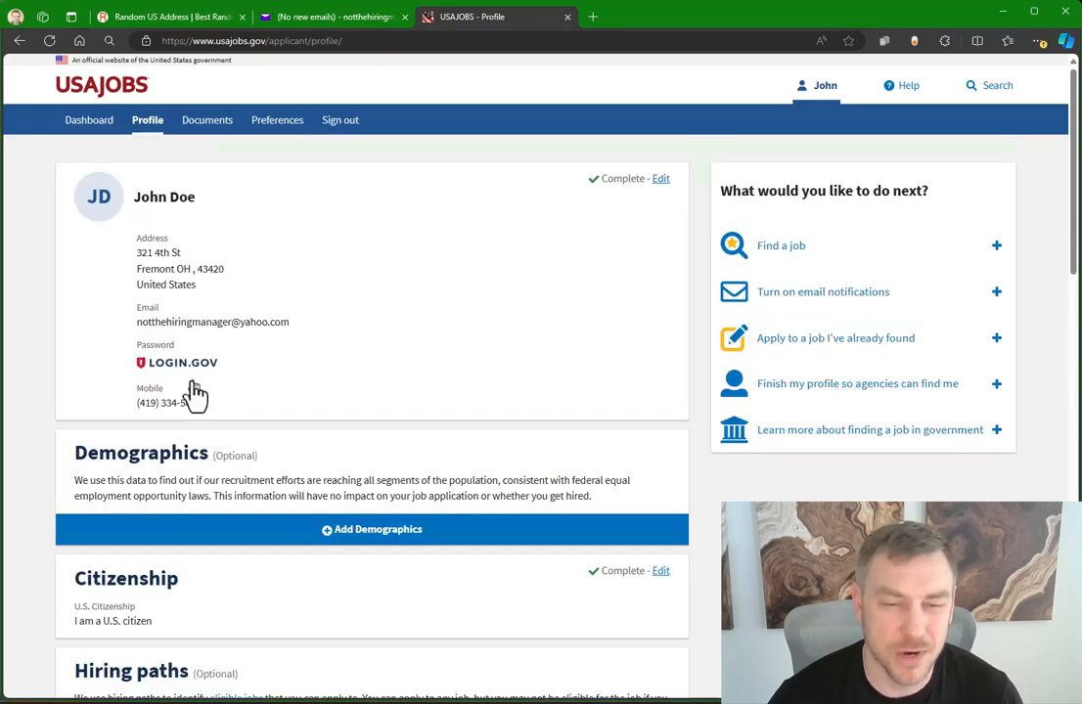
scroll(423, 342, down, 3)
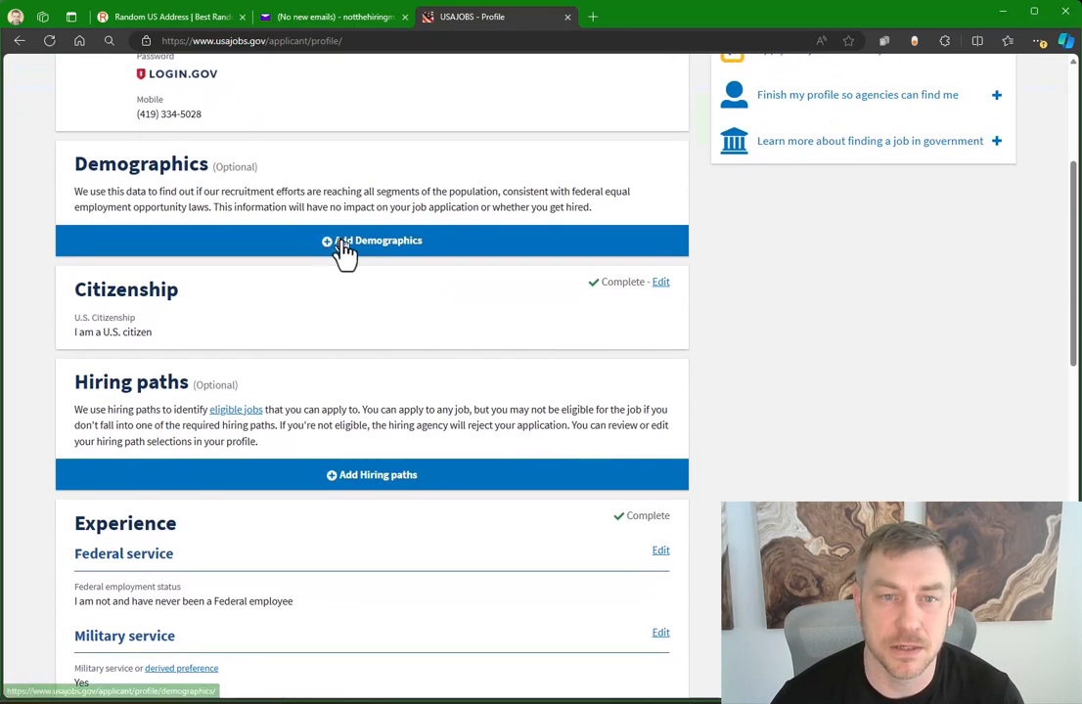
click(338, 246)
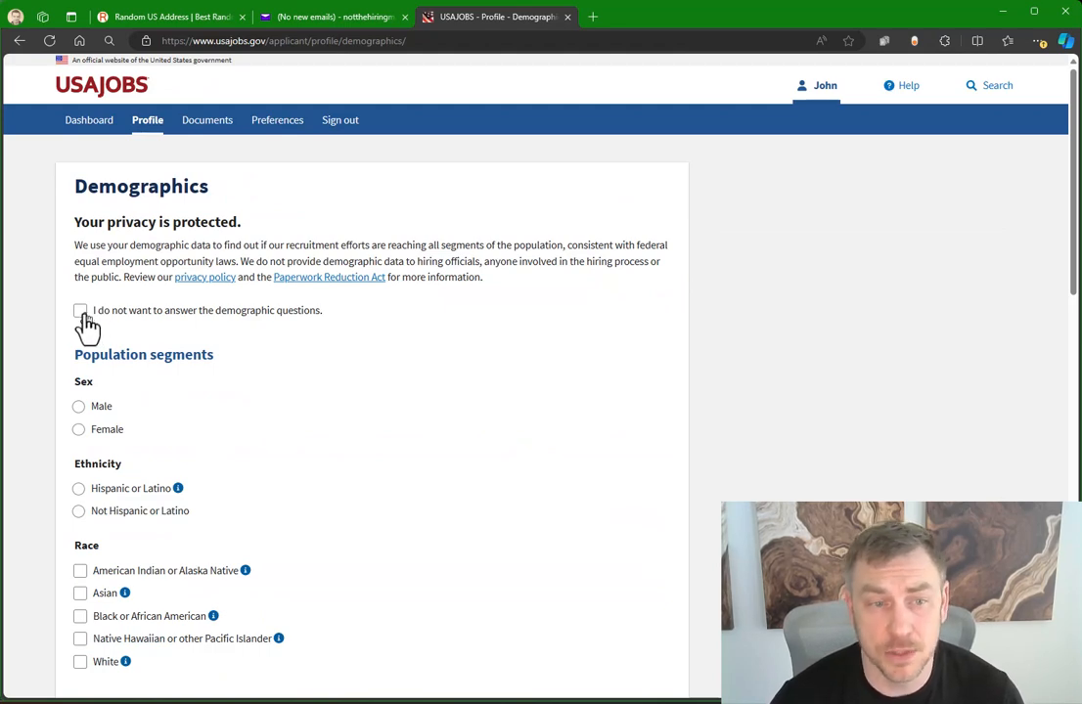
Step: Set the demographics to sex Male, ethnicity Not Hispanic or Latino, and race White
click(78, 407)
scroll(300, 424, down, 2)
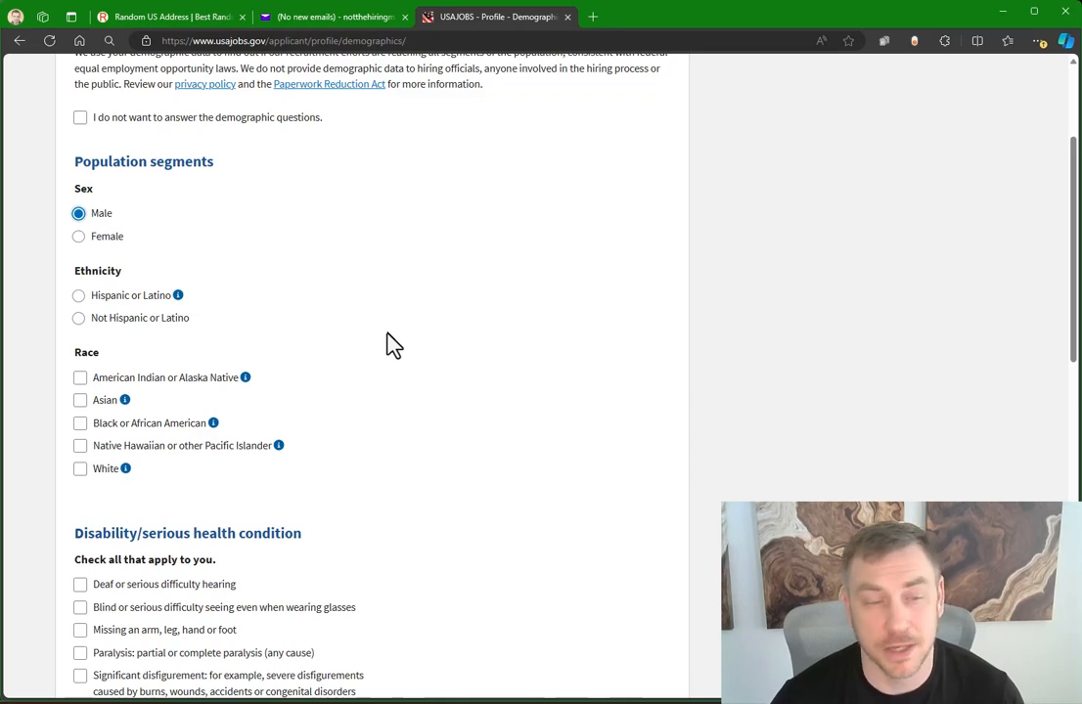
click(78, 318)
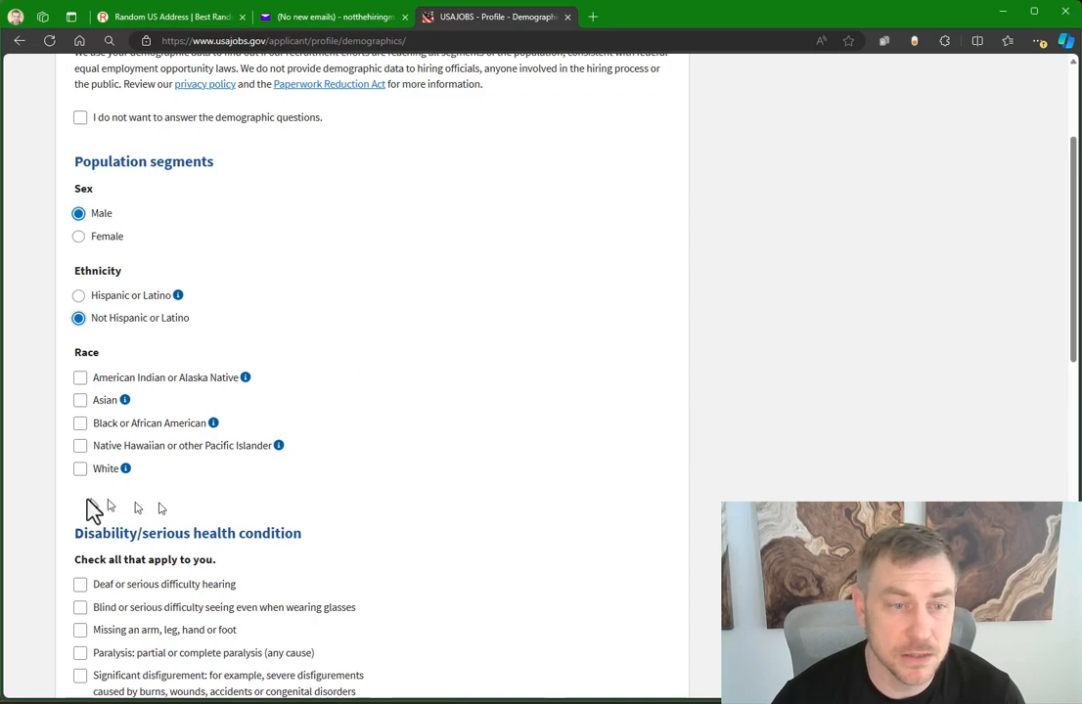
click(81, 468)
Step: Decline to answer the demographics questions regarding disability and serious health conditions
scroll(333, 460, down, 2)
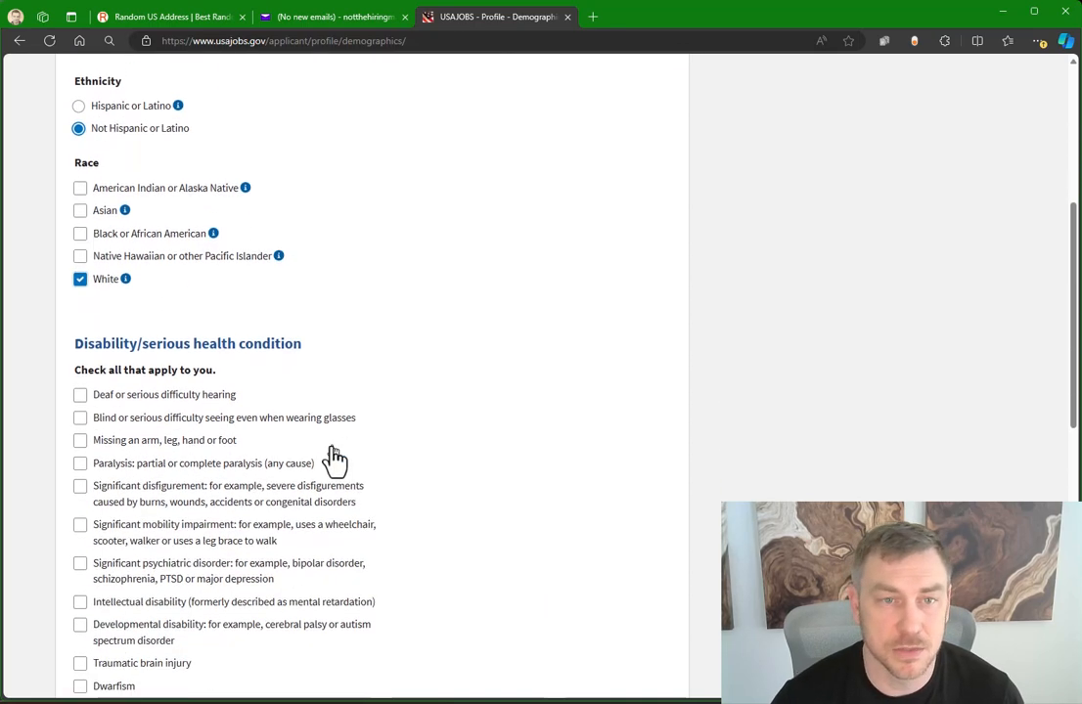
mouse_move(246, 187)
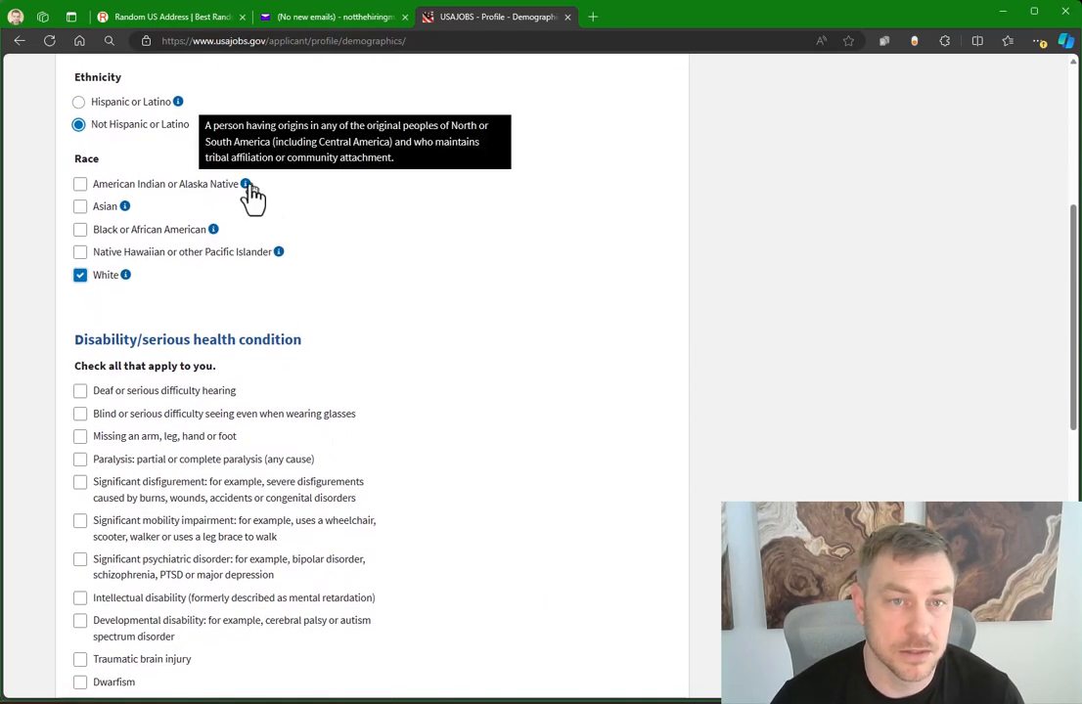
mouse_move(127, 217)
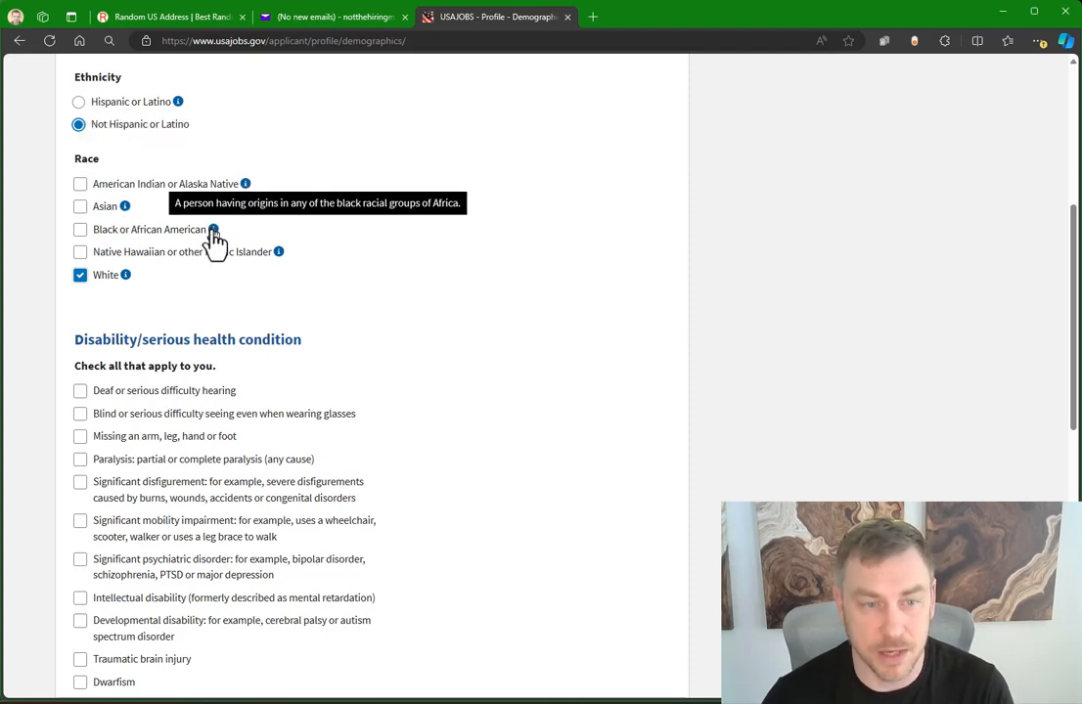
scroll(367, 348, down, 2)
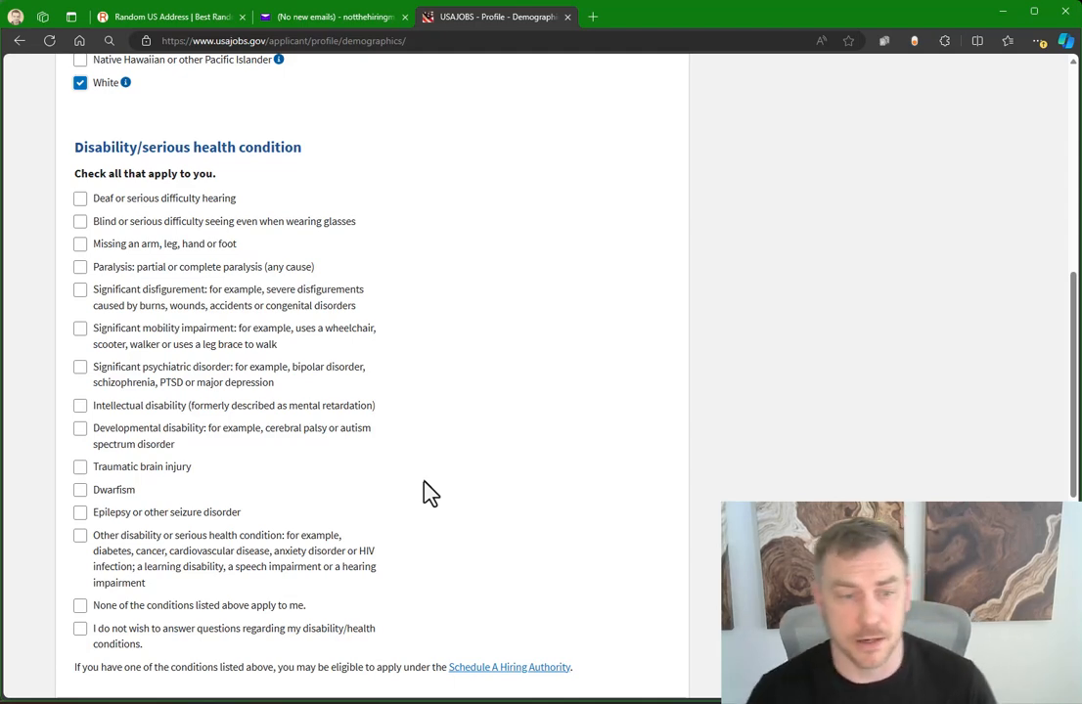
click(81, 629)
scroll(531, 602, down, 5)
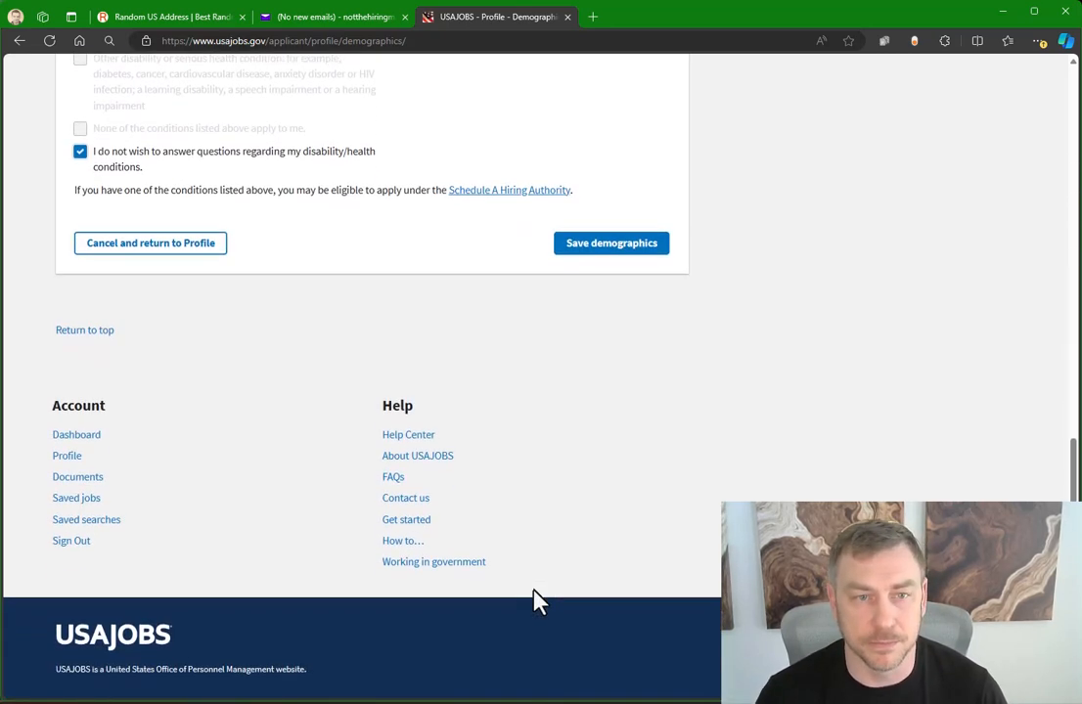
Step: Save the demographics and start adding hiring paths to the profile
click(636, 241)
scroll(385, 404, down, 6)
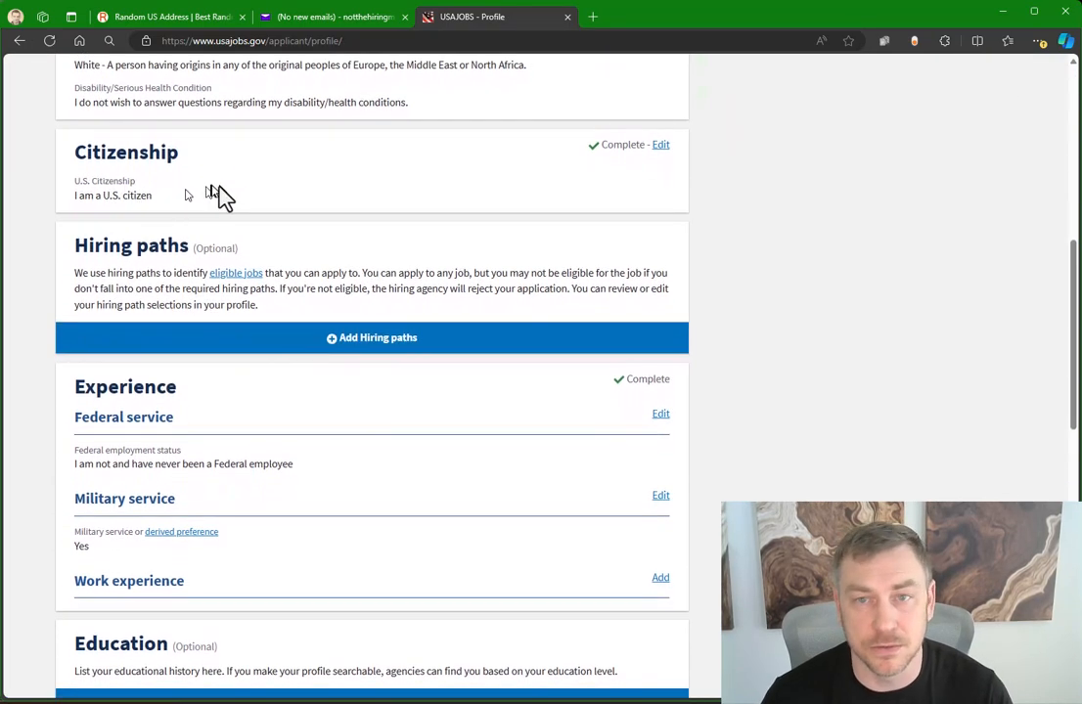
click(376, 342)
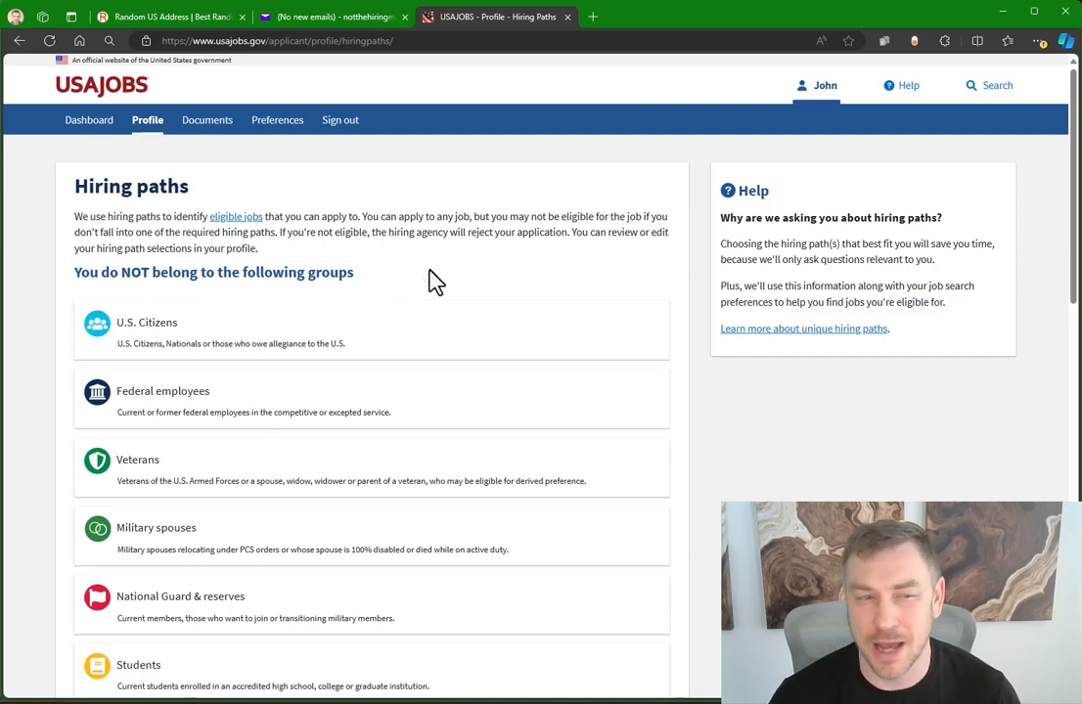
Step: Choose U.S. Citizens and Veterans as the hiring path groups and save the hiring paths
click(240, 323)
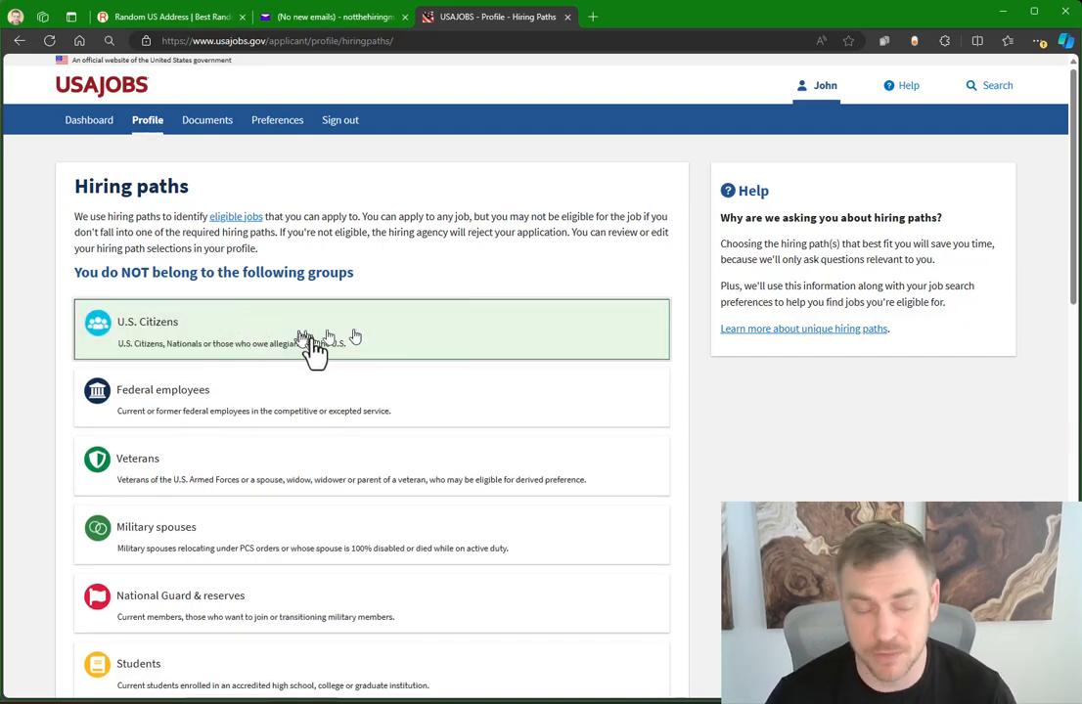
scroll(386, 285, down, 3)
scroll(387, 285, up, 2)
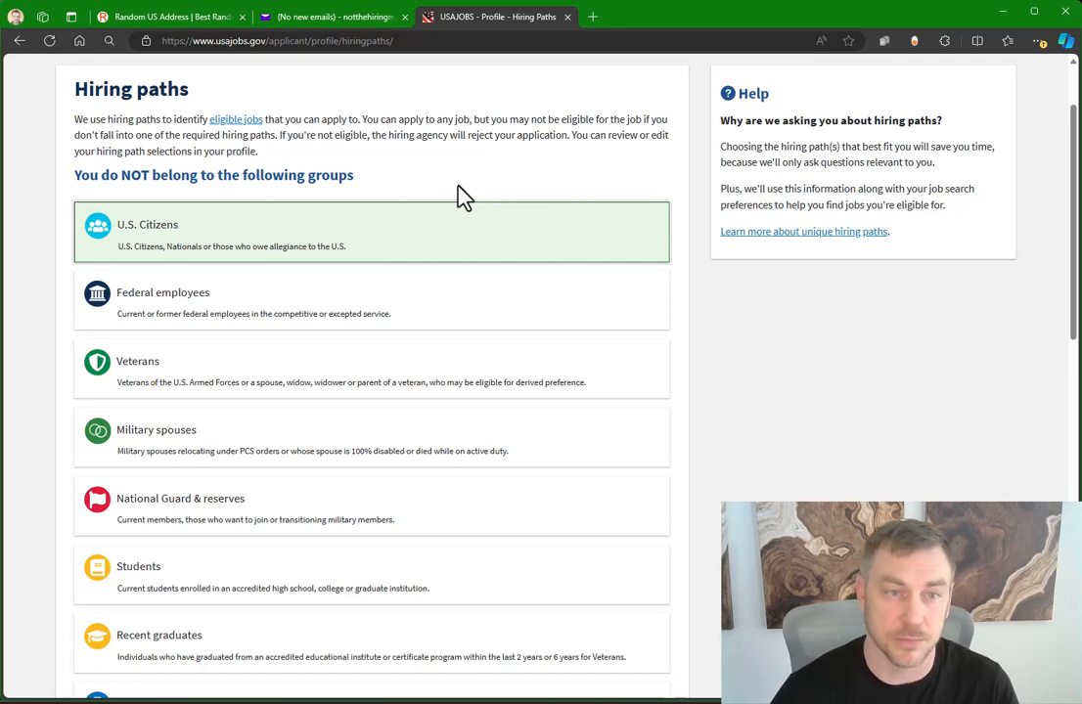
click(252, 314)
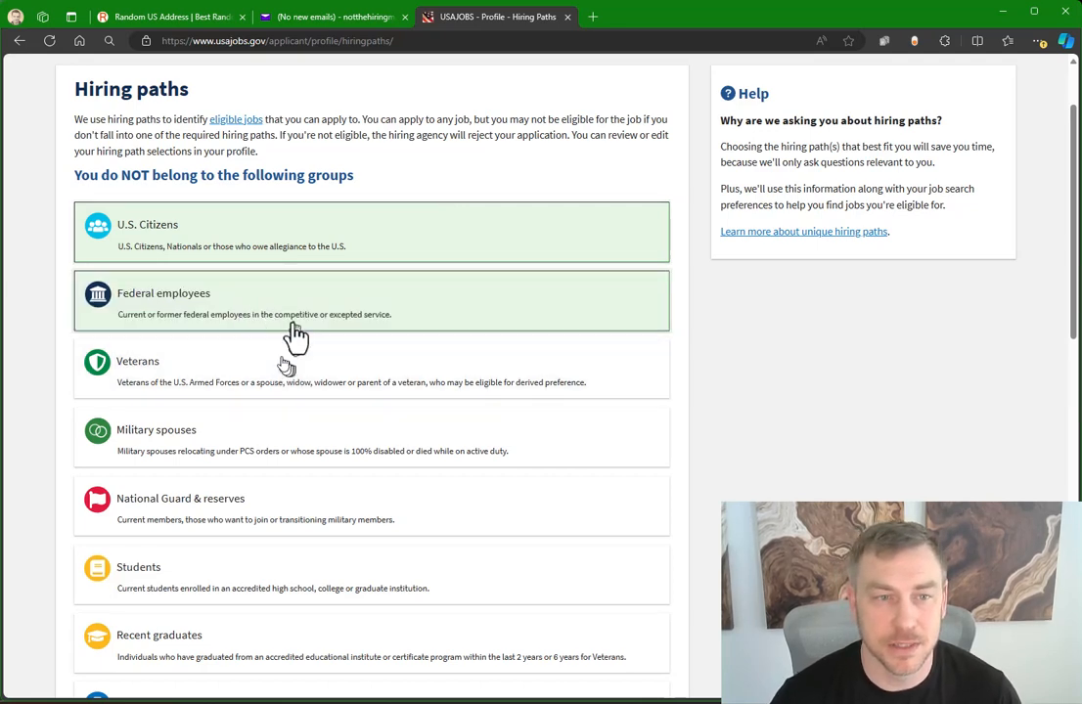
click(267, 299)
click(252, 372)
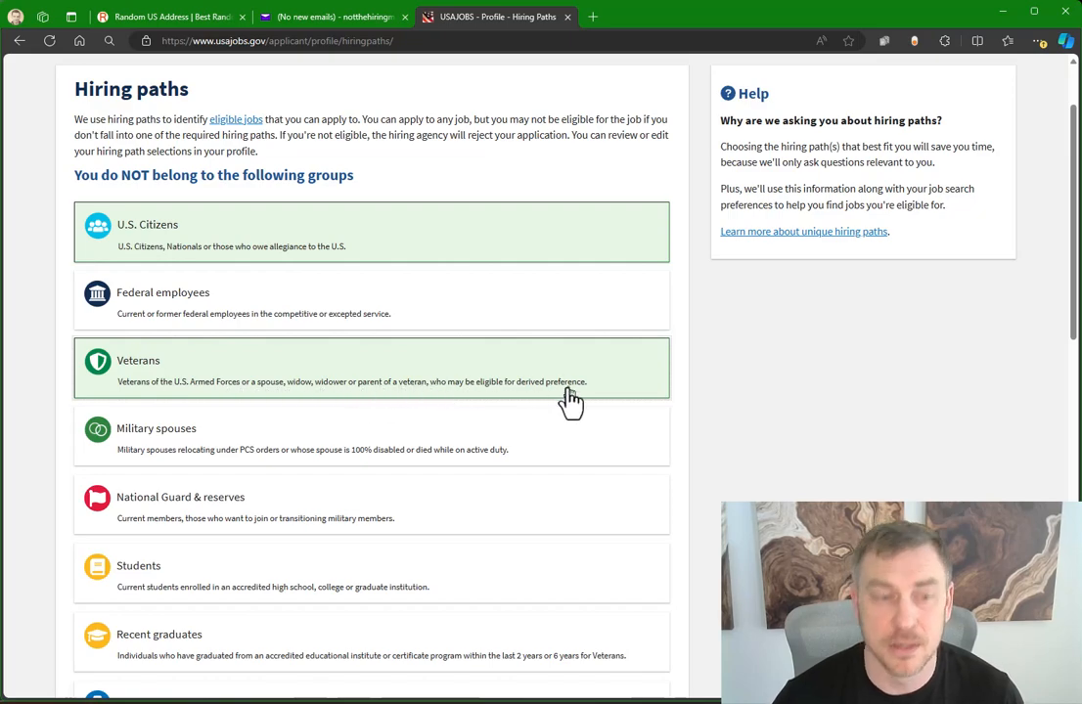
scroll(521, 469, down, 2)
scroll(489, 445, down, 1)
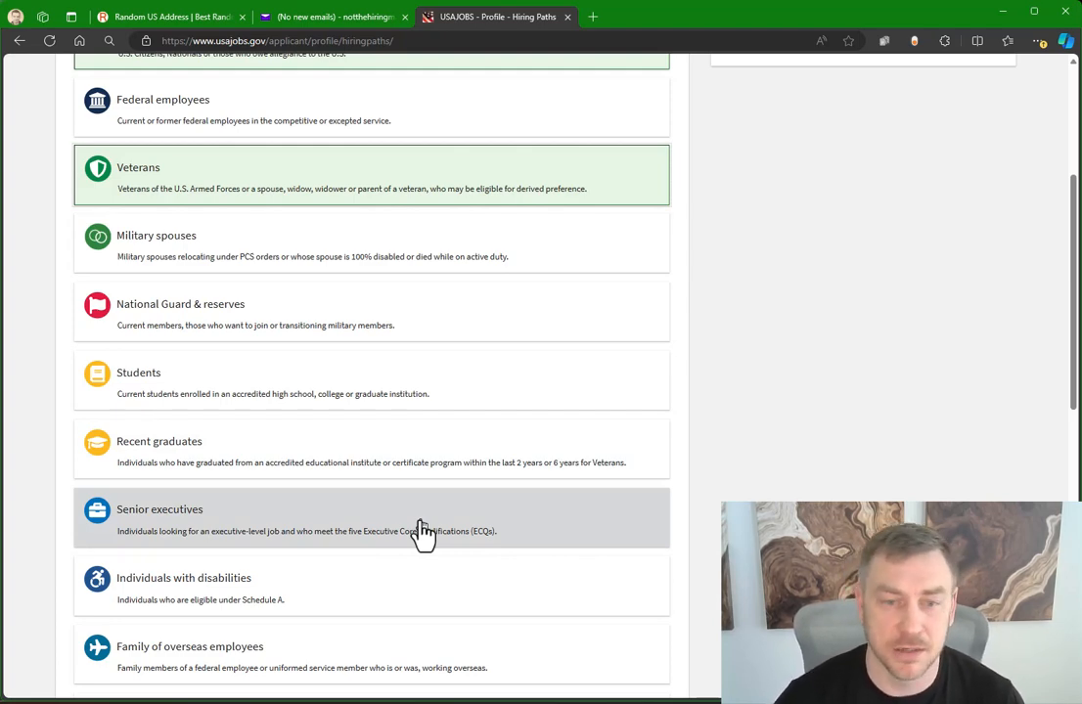
scroll(422, 533, down, 2)
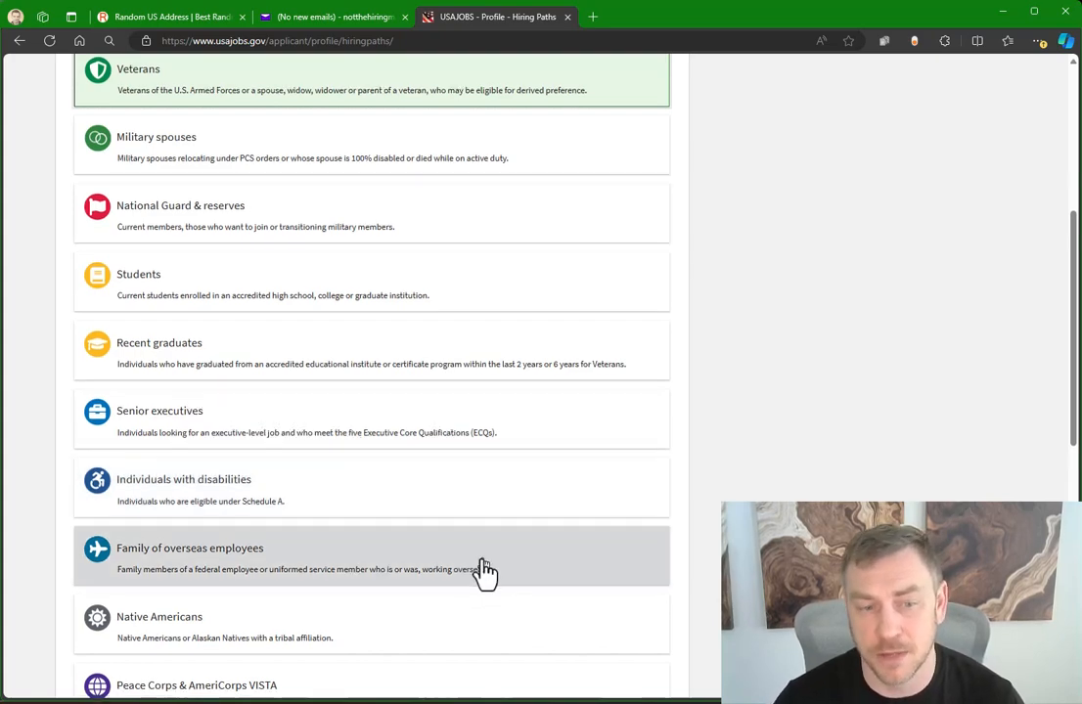
scroll(484, 572, down, 2)
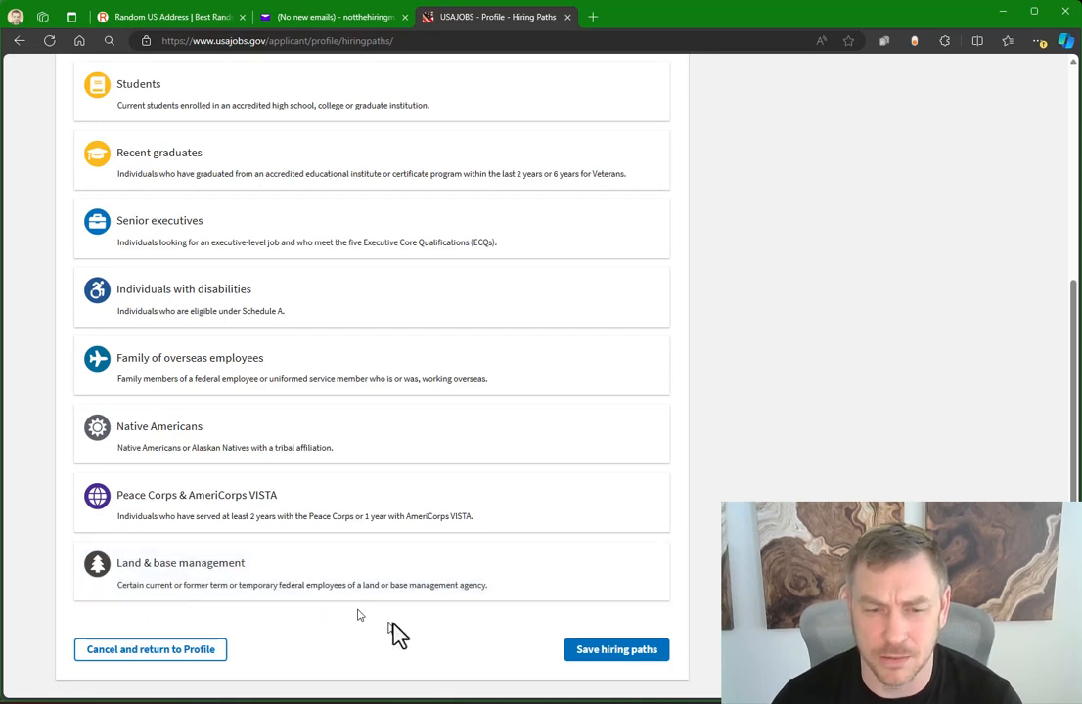
click(616, 665)
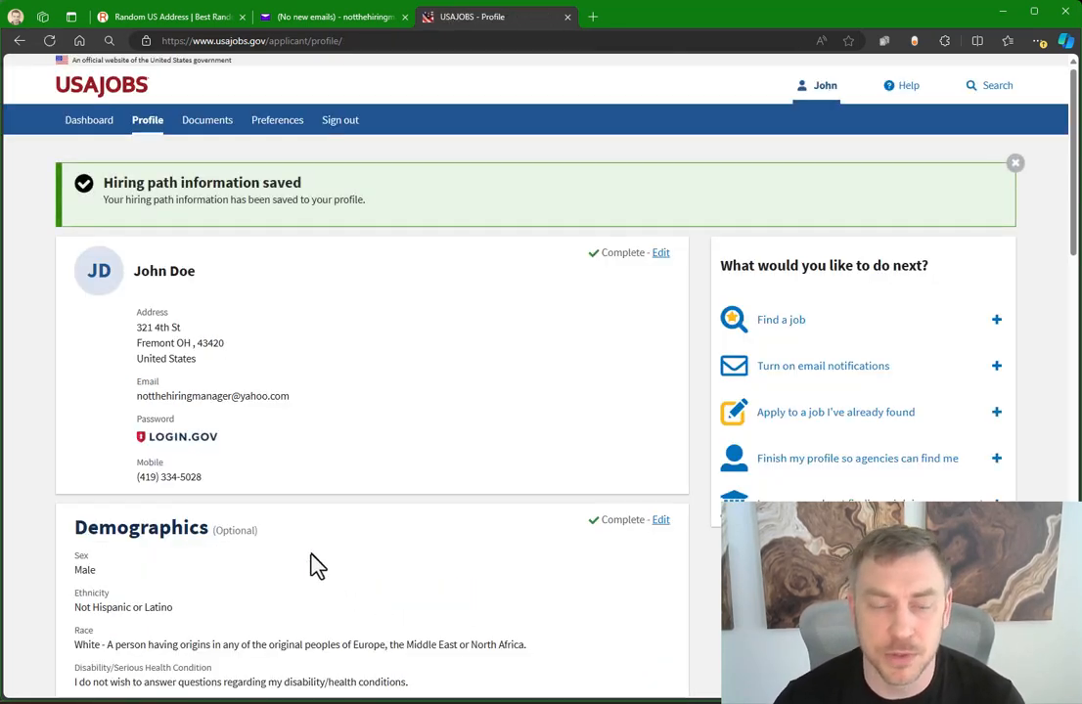
Step: Add an education entry to the profile with the school name Colorado Technical University
scroll(316, 566, down, 1)
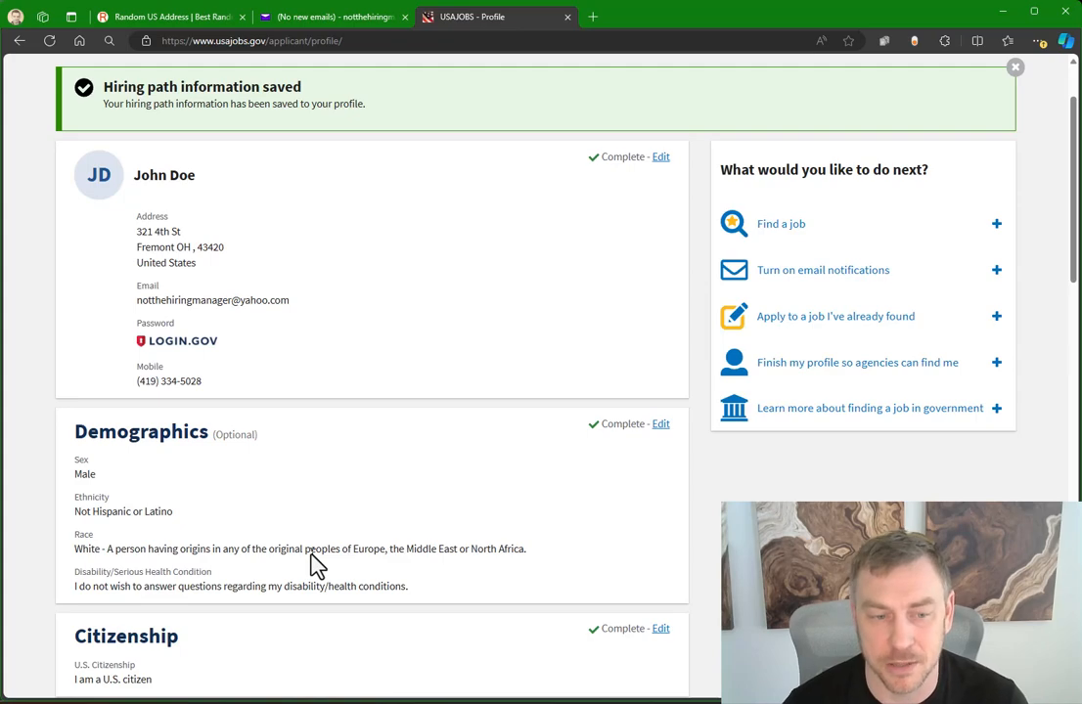
scroll(382, 609, down, 5)
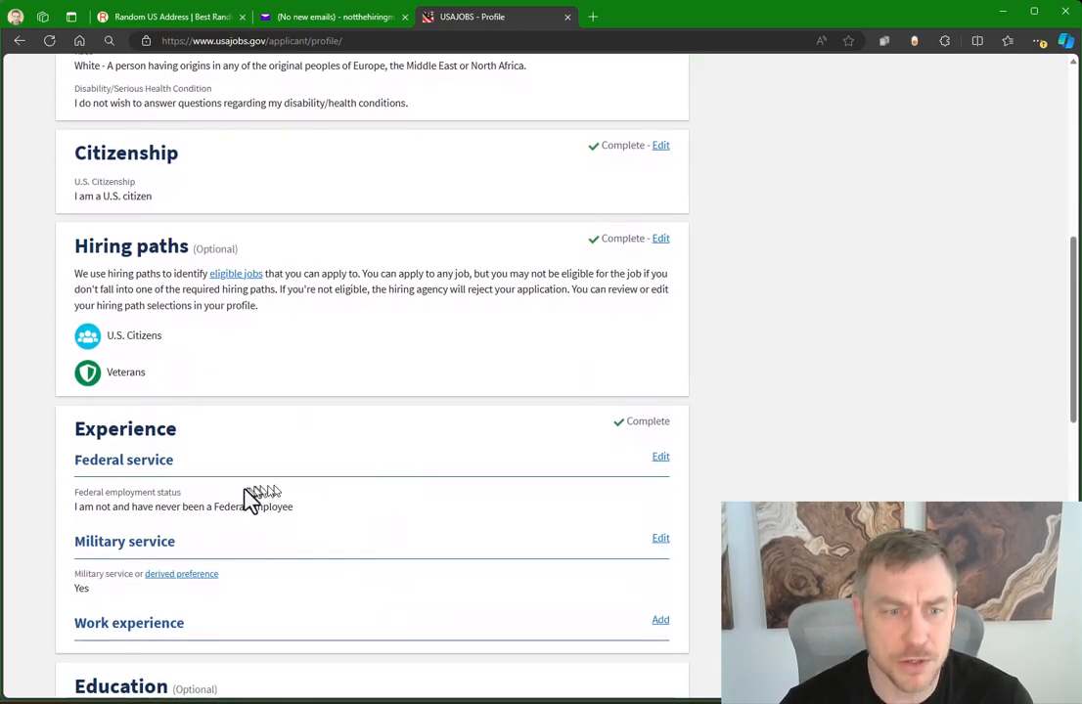
scroll(293, 534, down, 4)
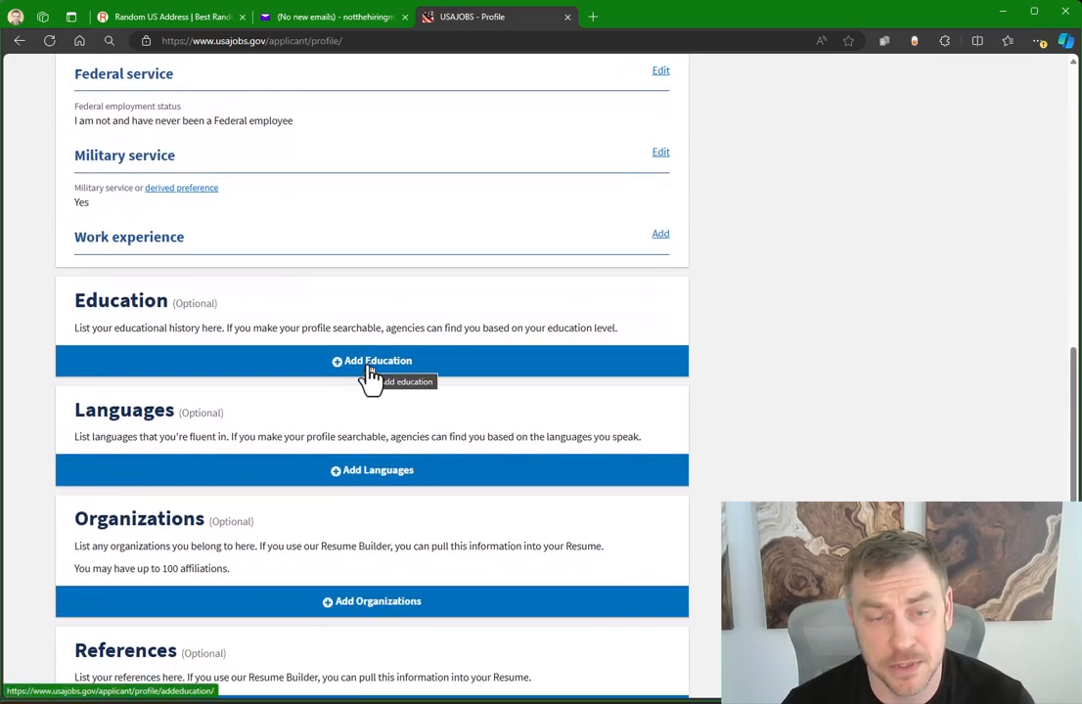
click(370, 377)
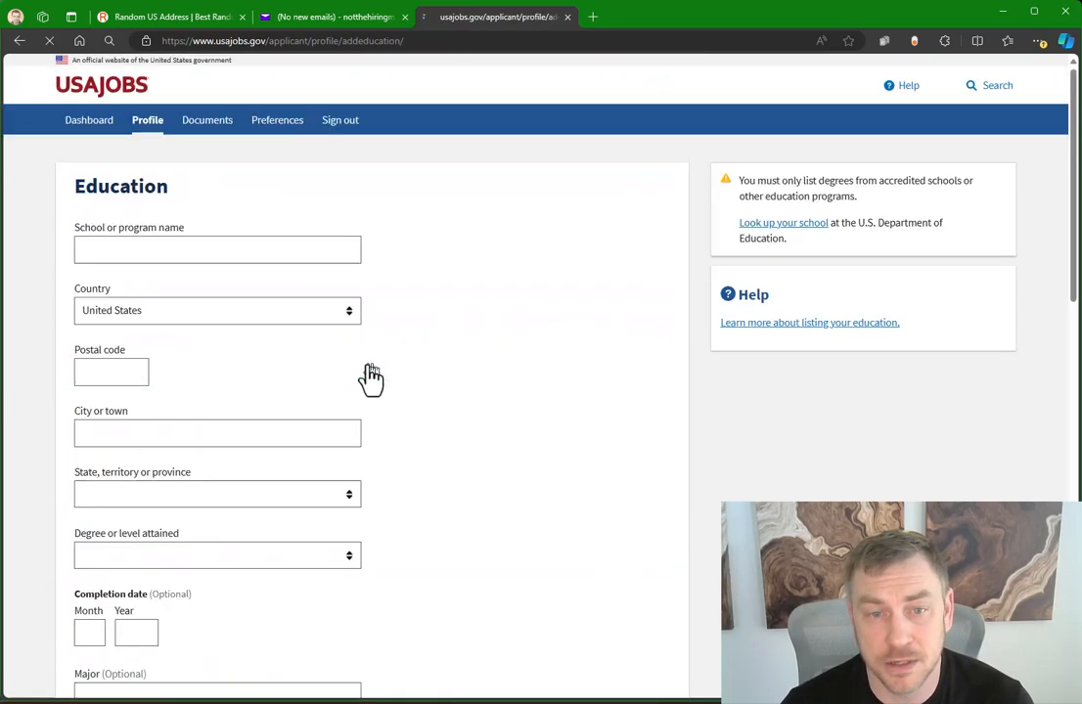
click(183, 254)
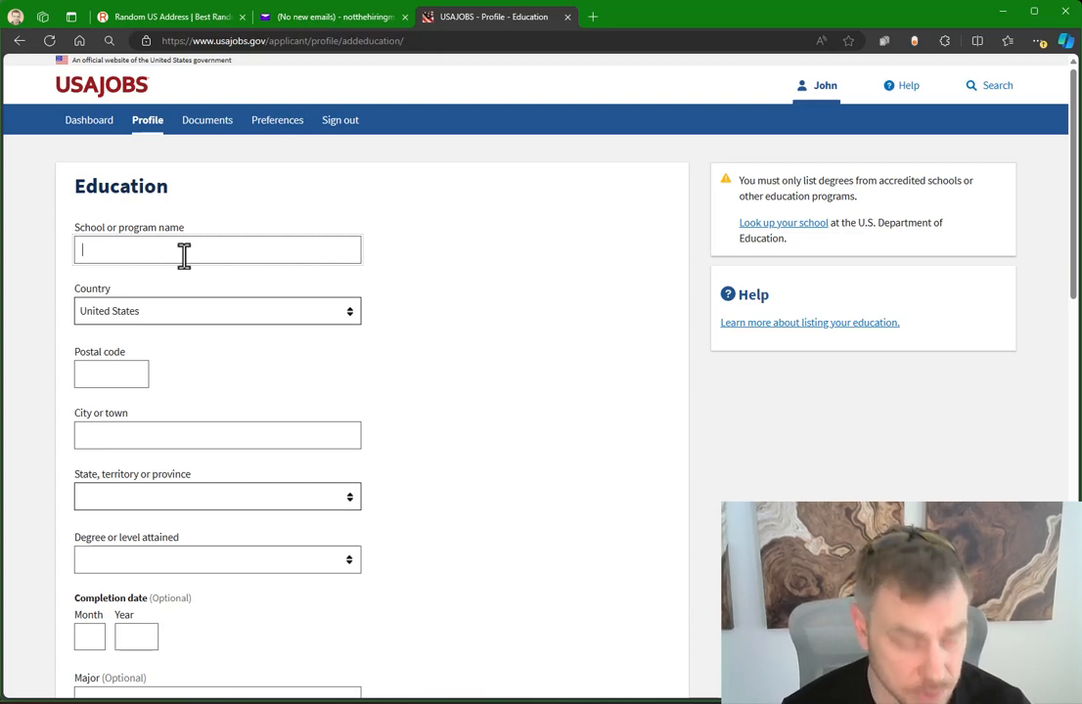
text(Colora)
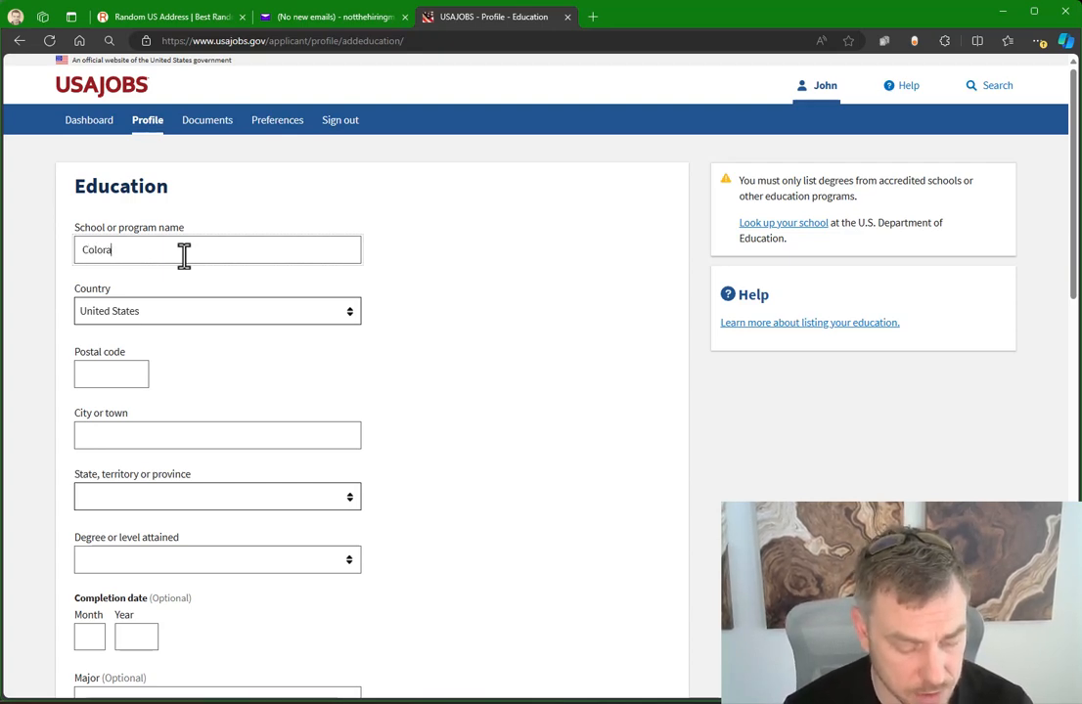
text(do Technica)
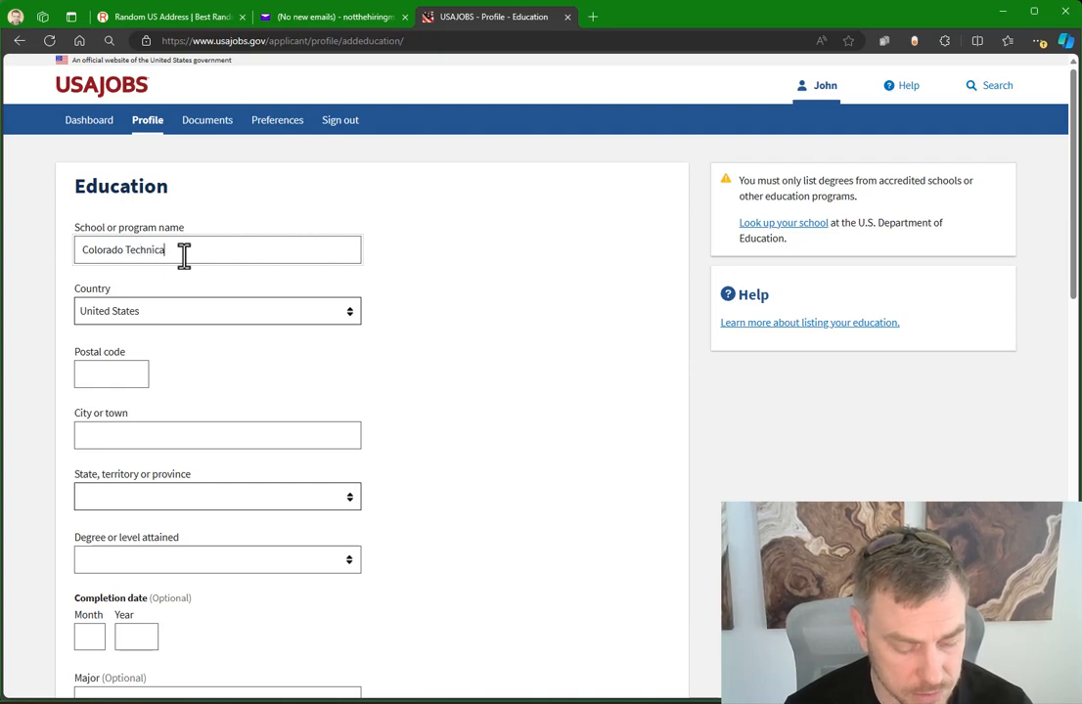
text(l University)
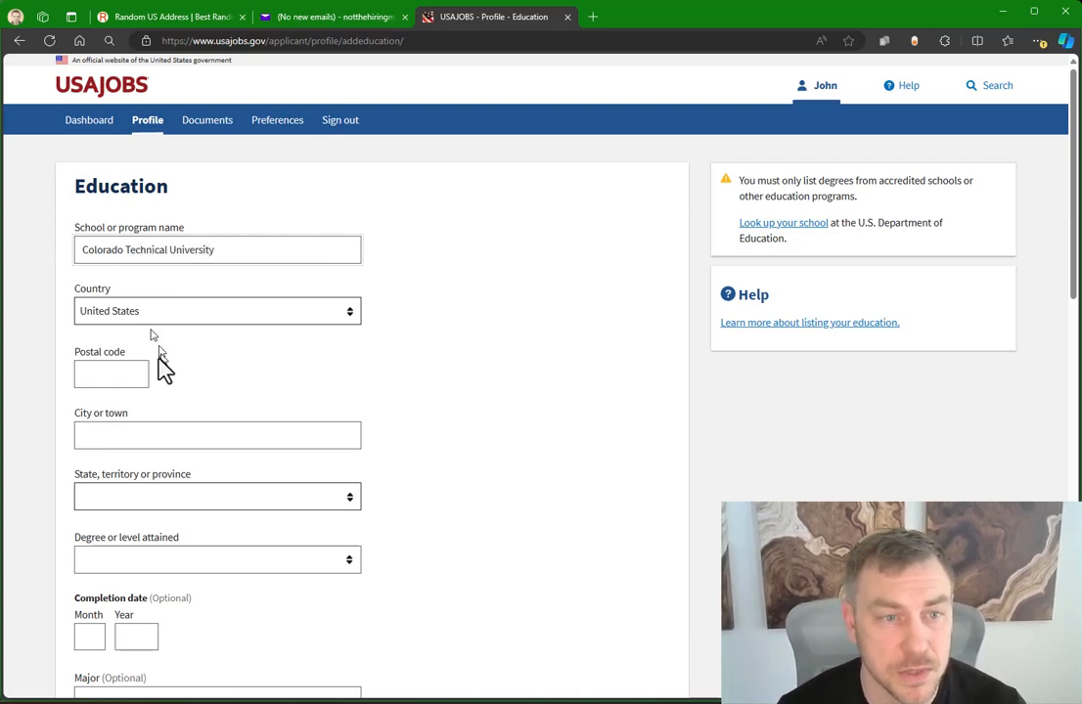
Step: Set the school's location to postal code 80902, Colorado Springs, Colorado
click(123, 370)
text(80902)
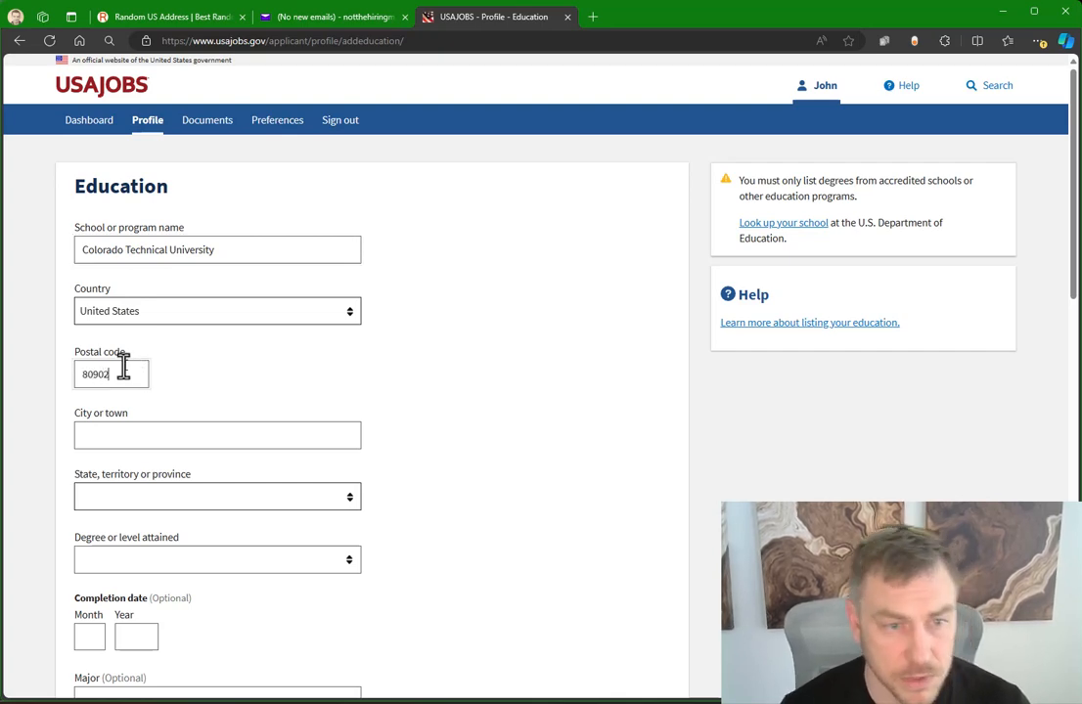
click(198, 434)
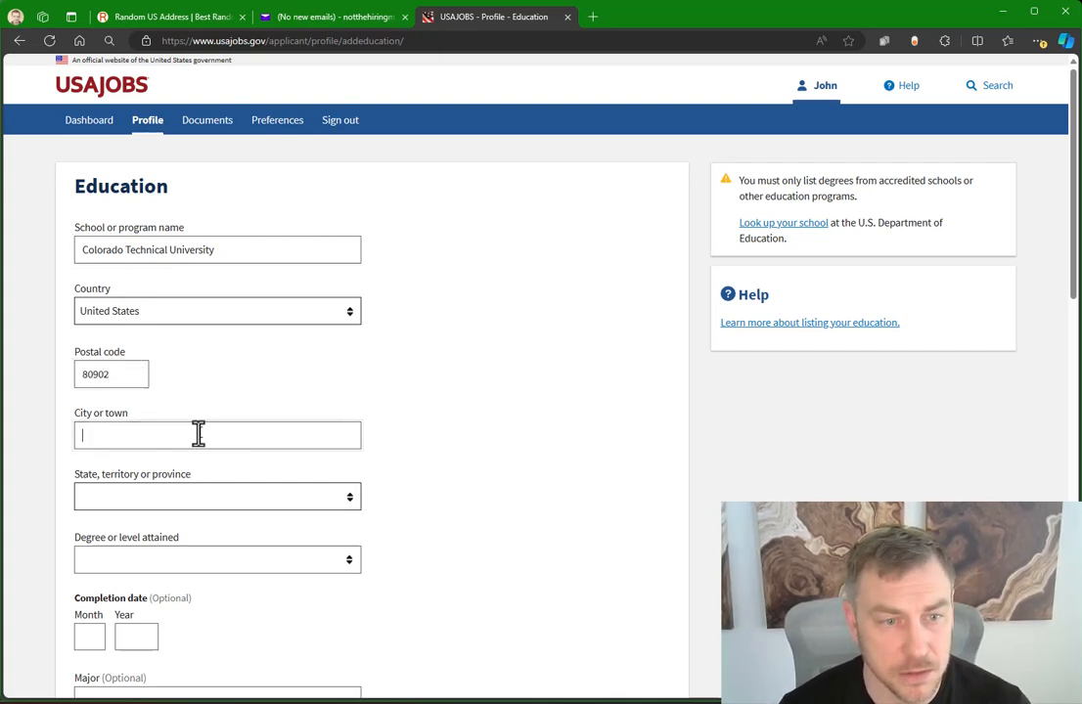
scroll(493, 469, down, 3)
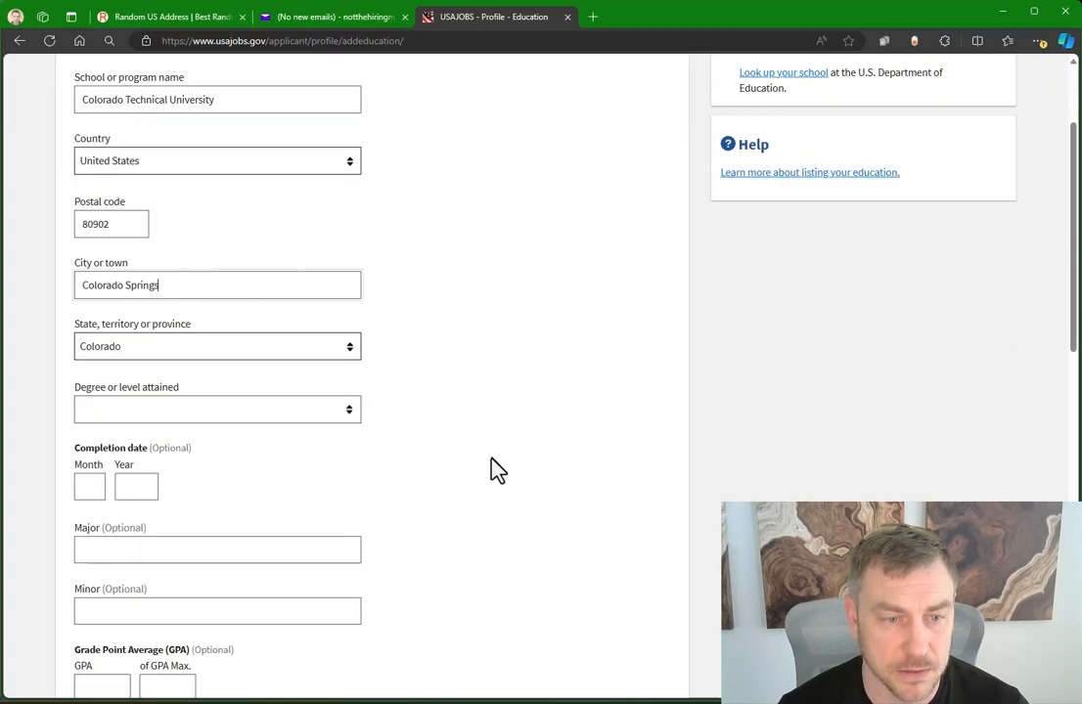
Step: Set the level attained to Master's degree and the completion date to month 12, year 2021
click(166, 270)
click(166, 270)
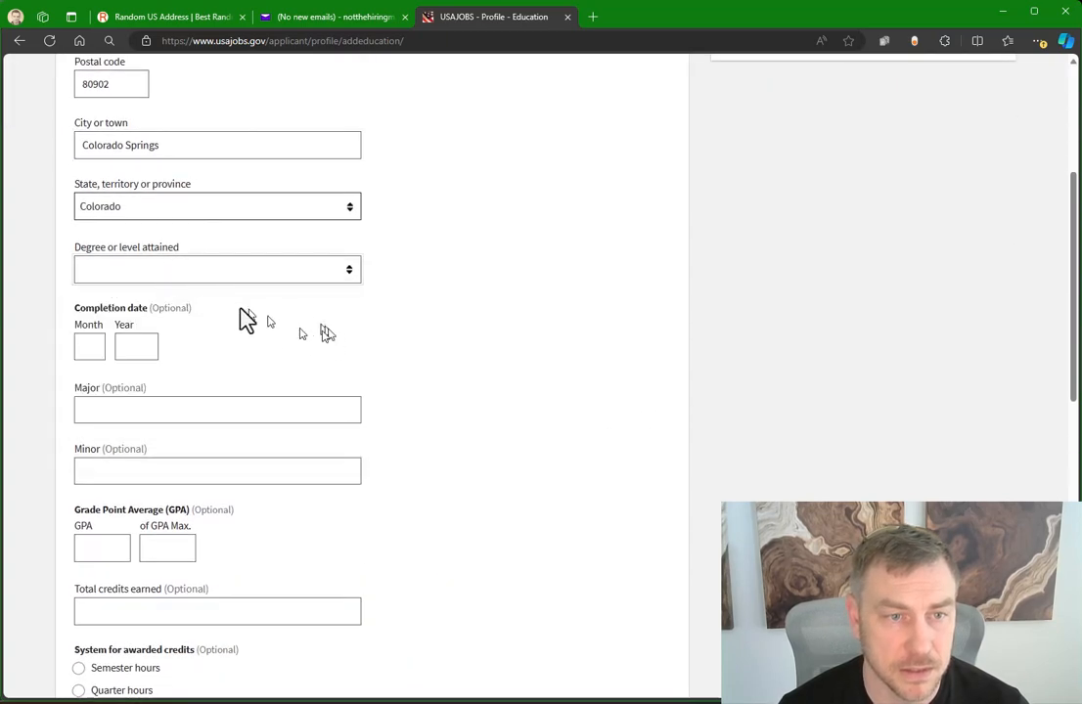
click(171, 275)
click(161, 394)
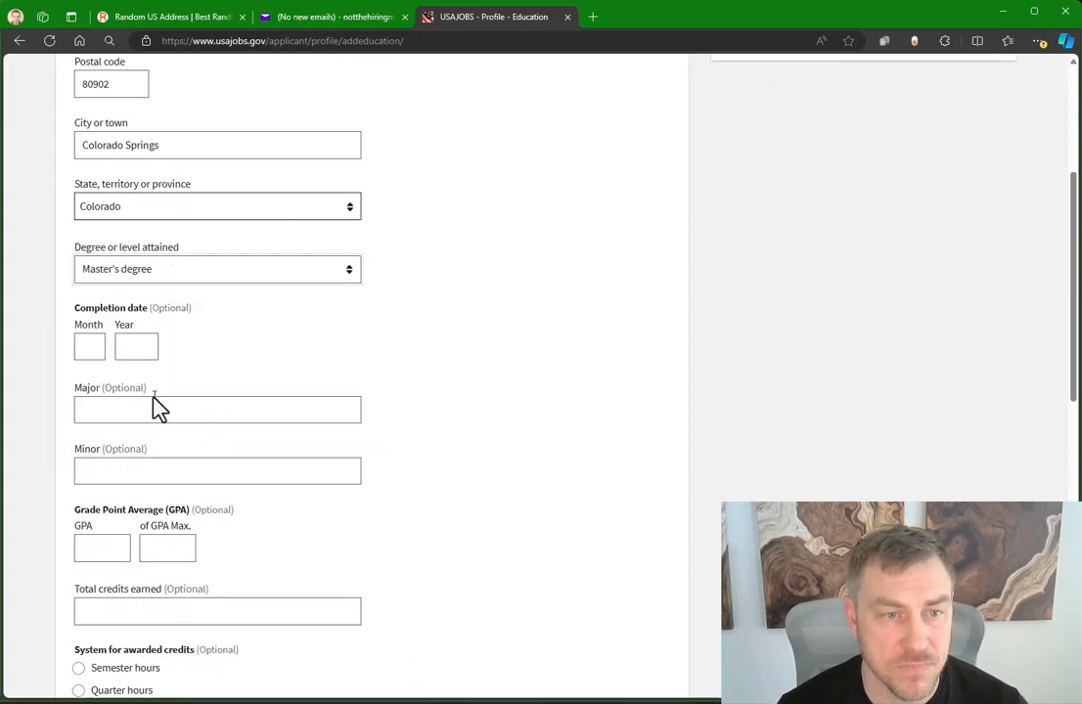
click(83, 347)
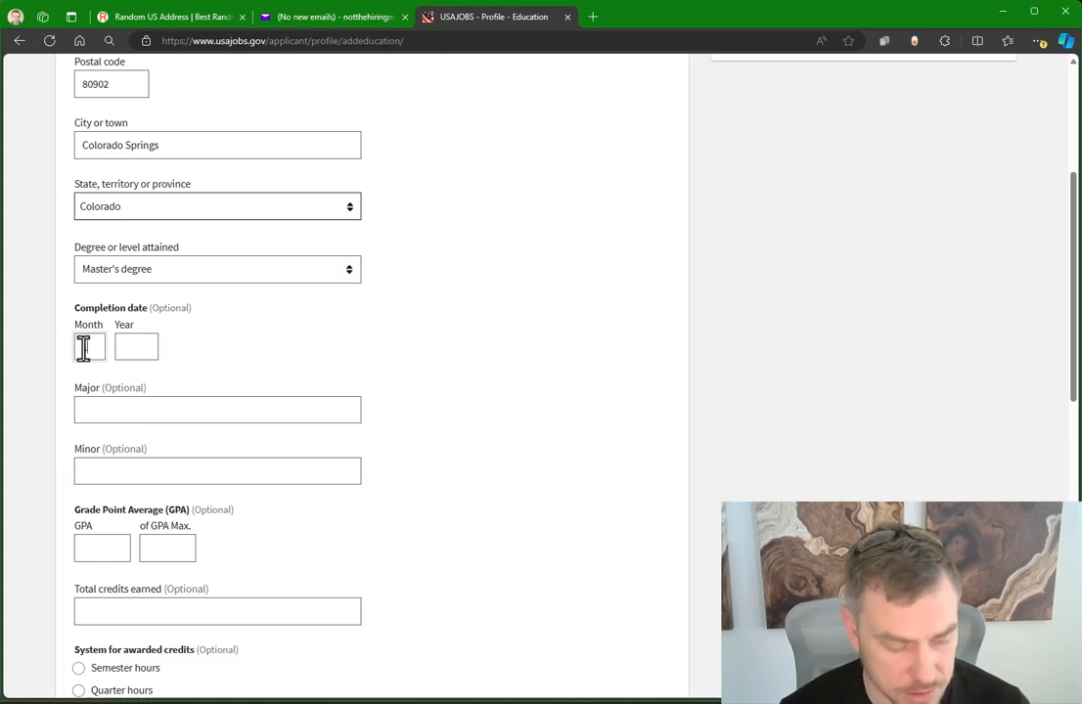
text(12)
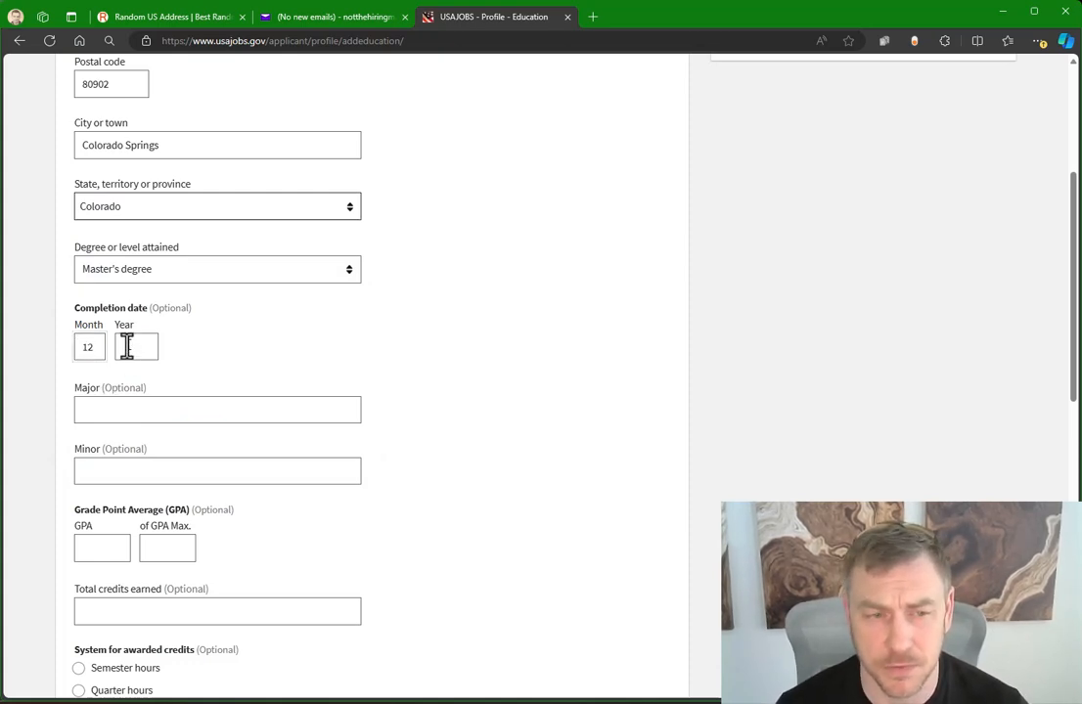
click(127, 346)
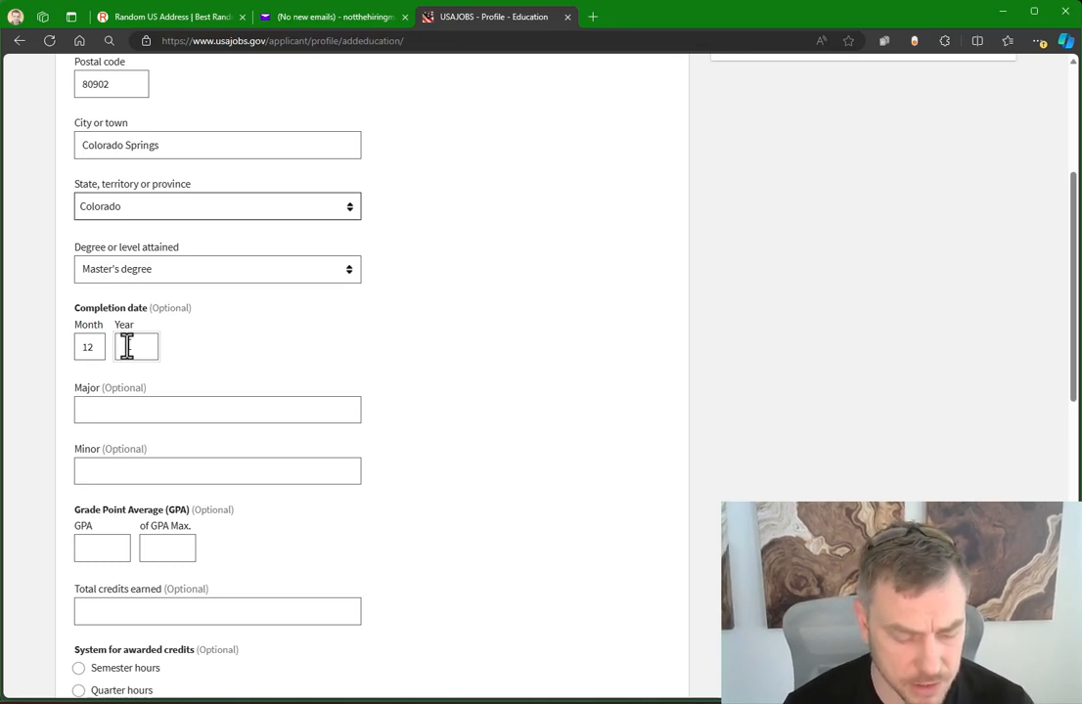
text(2021)
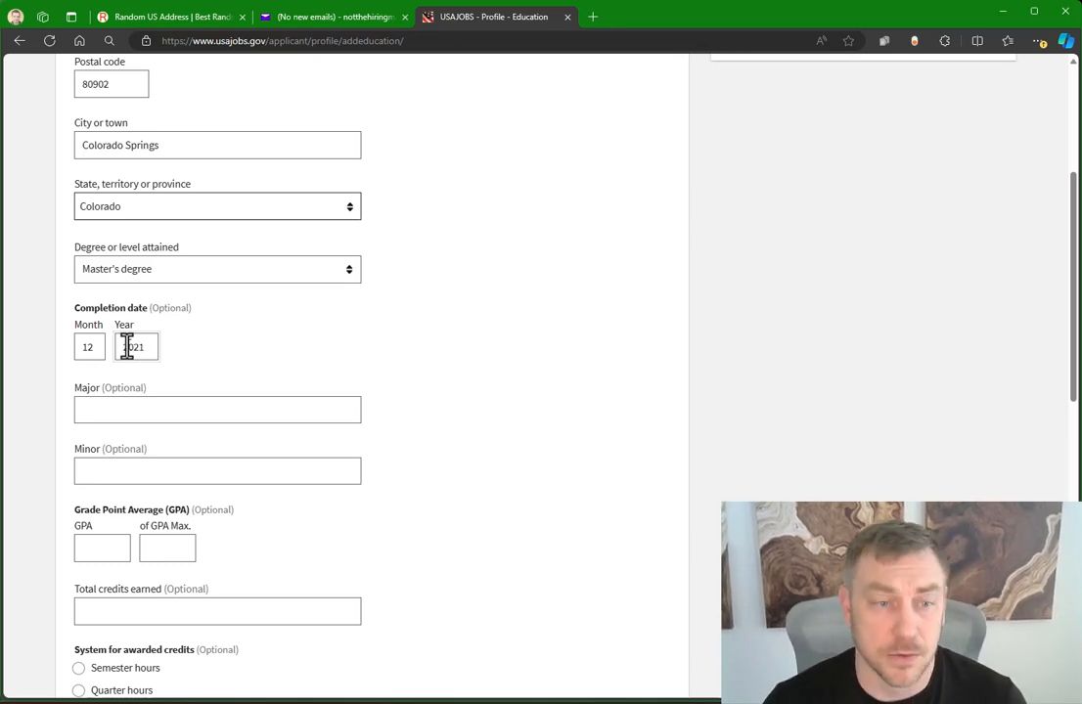
Step: Enter Computer Science as the major of the education entry
click(210, 419)
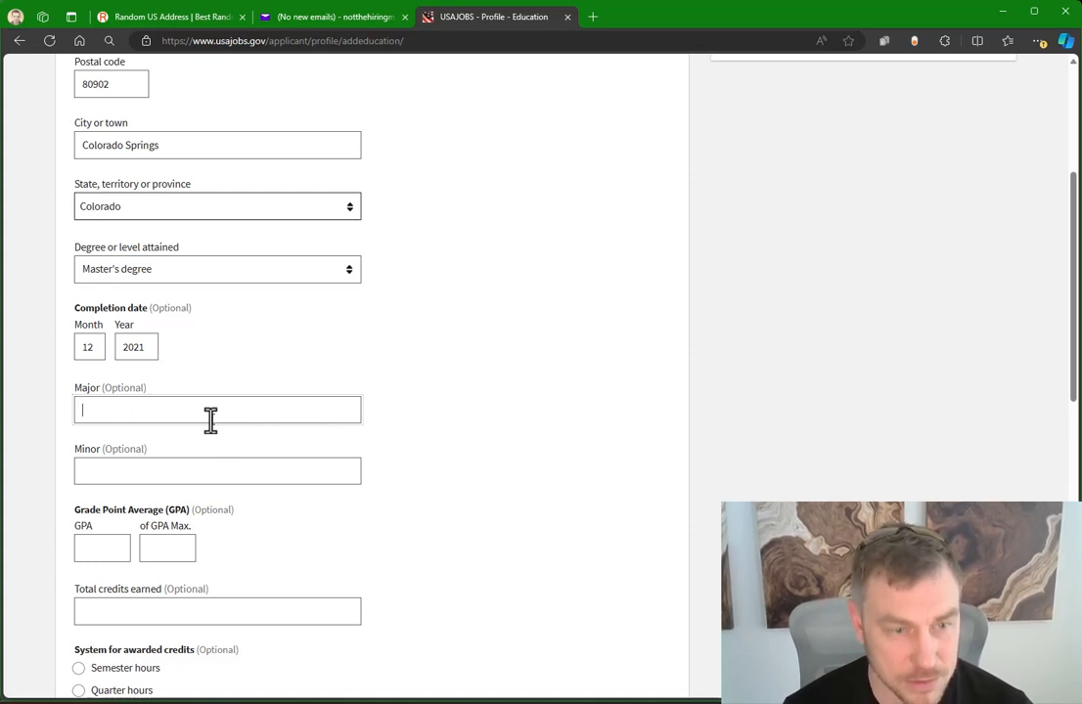
text(Comp)
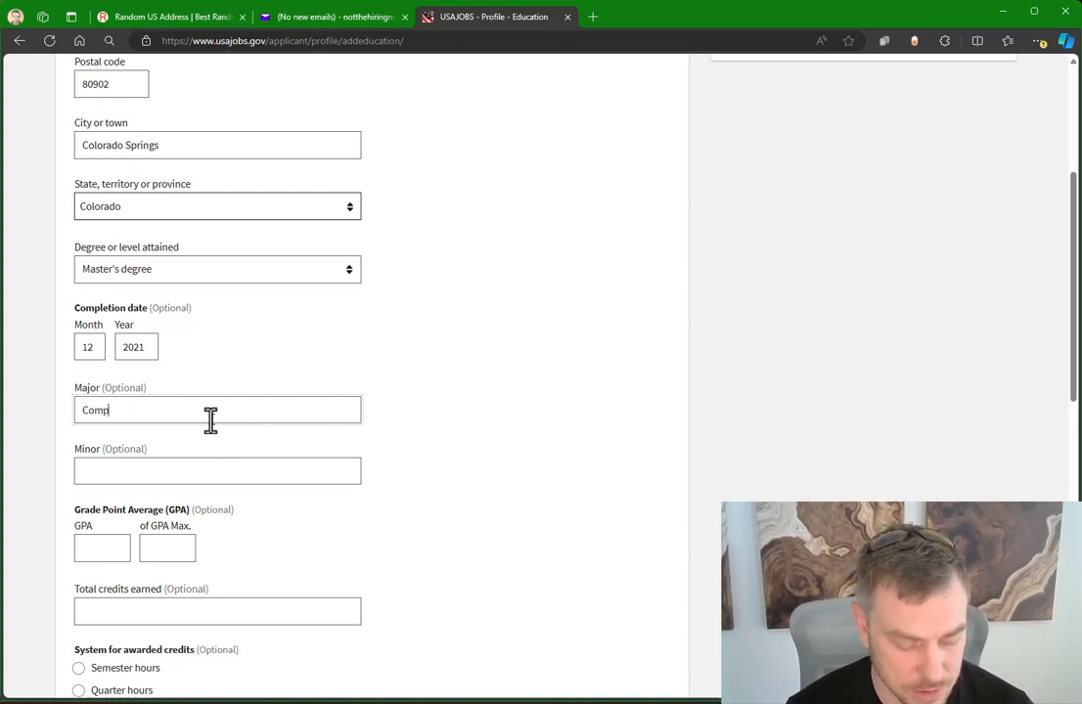
text(uter Science)
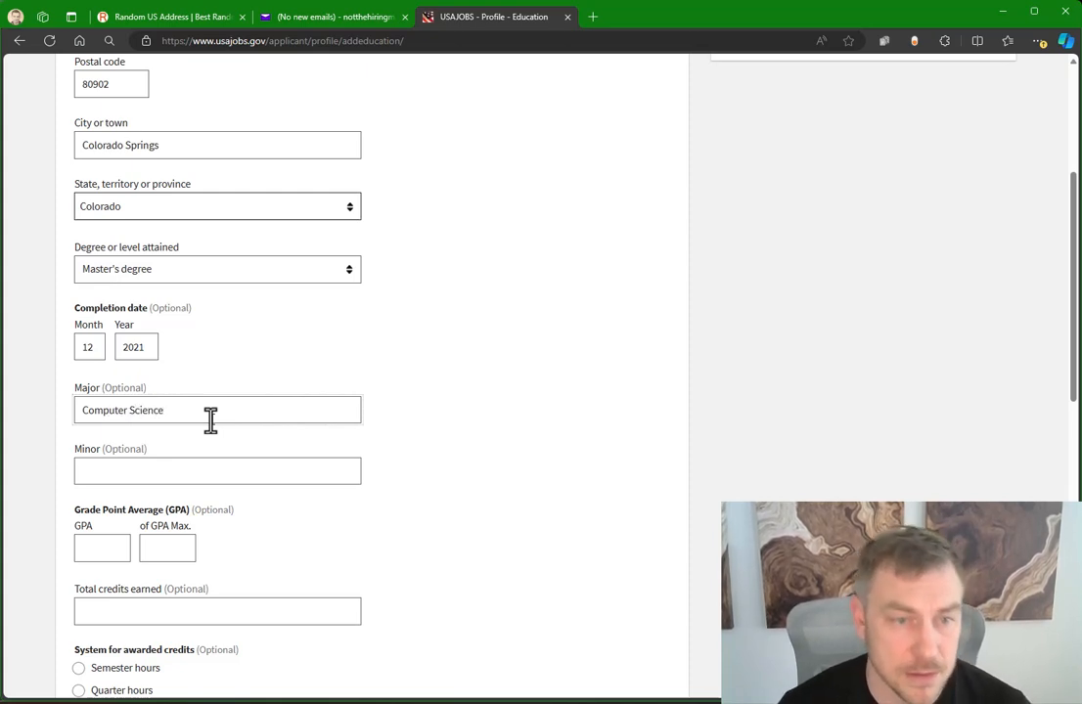
Step: Enter a grade point average of 3.56 out of a maximum of 4.0
click(94, 555)
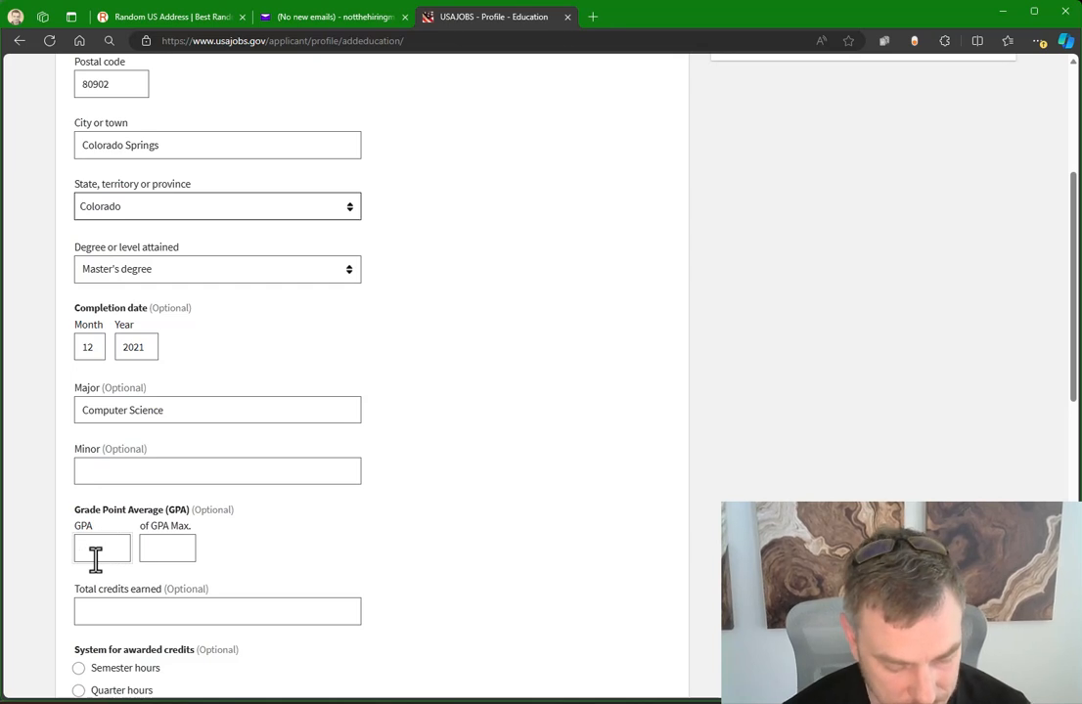
text(3.60)
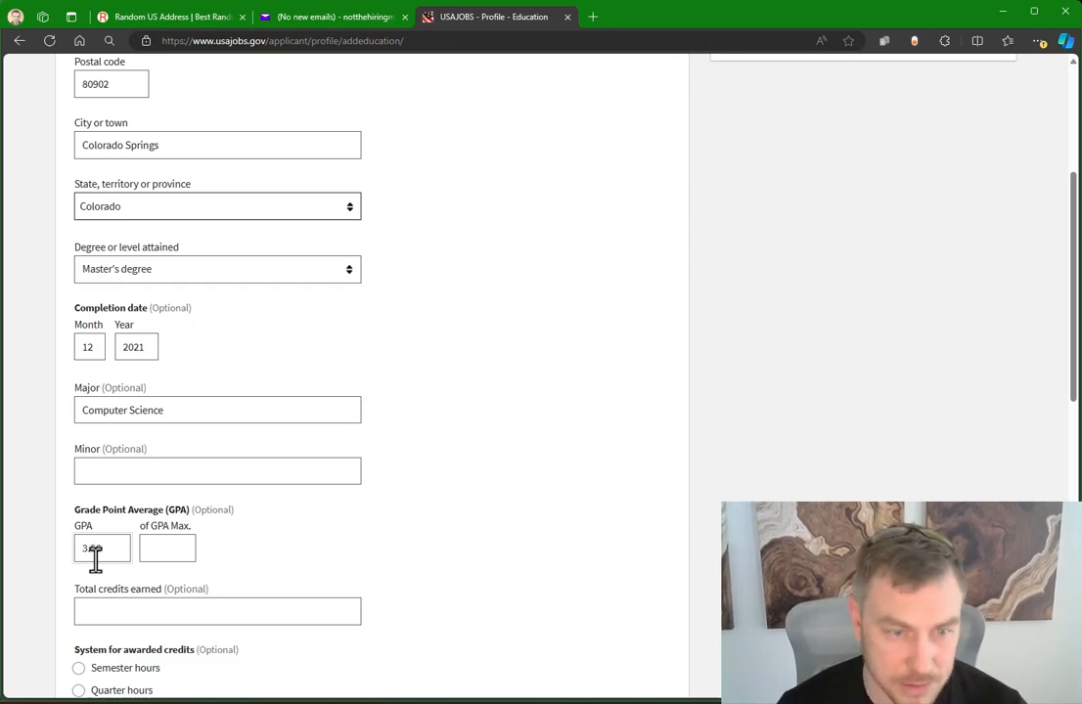
click(169, 553)
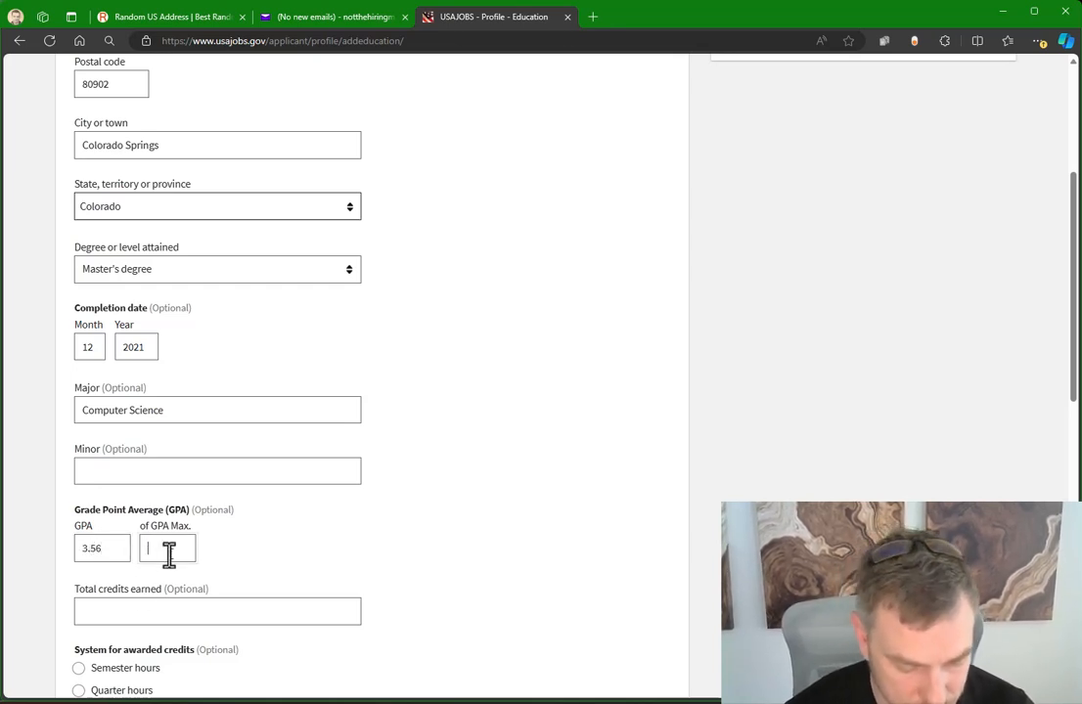
text(4.0)
key(BackSpace)
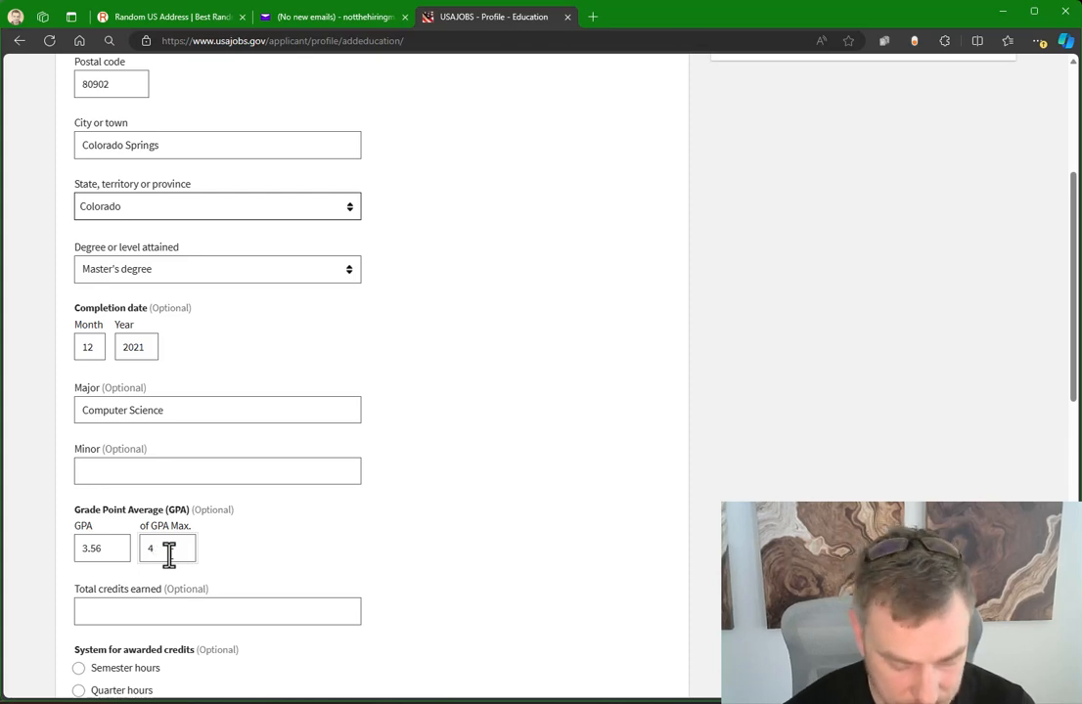
text(.0)
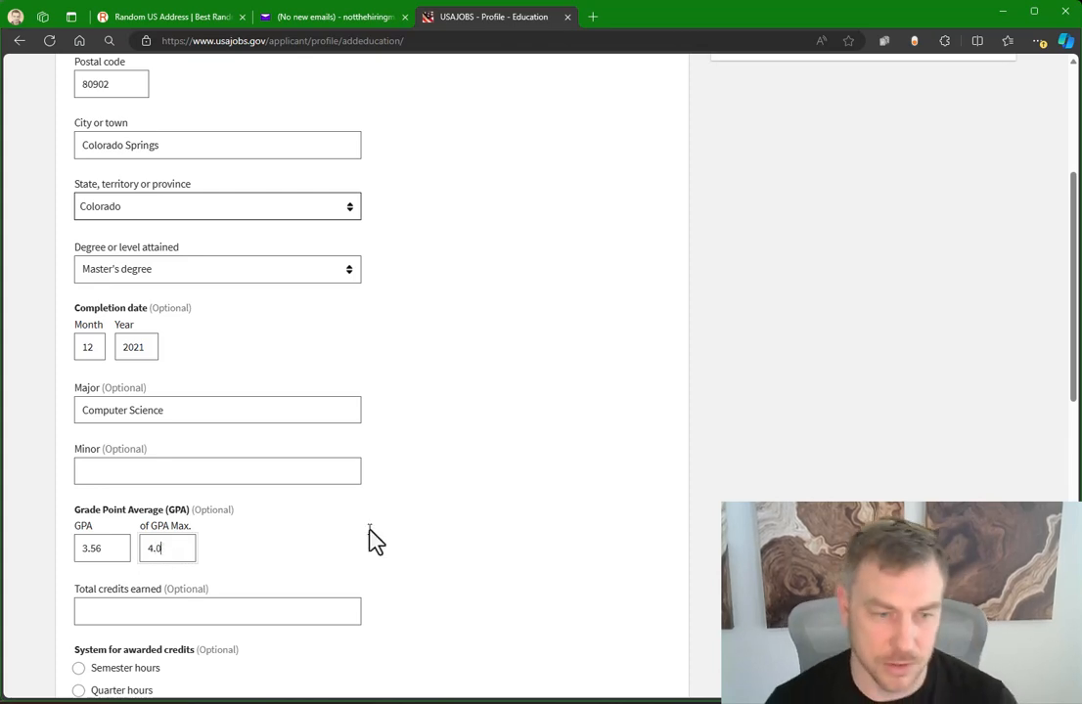
Step: Enter 48 total credits earned for the education entry and choose semester hours as the credit system
scroll(423, 527, down, 2)
click(199, 506)
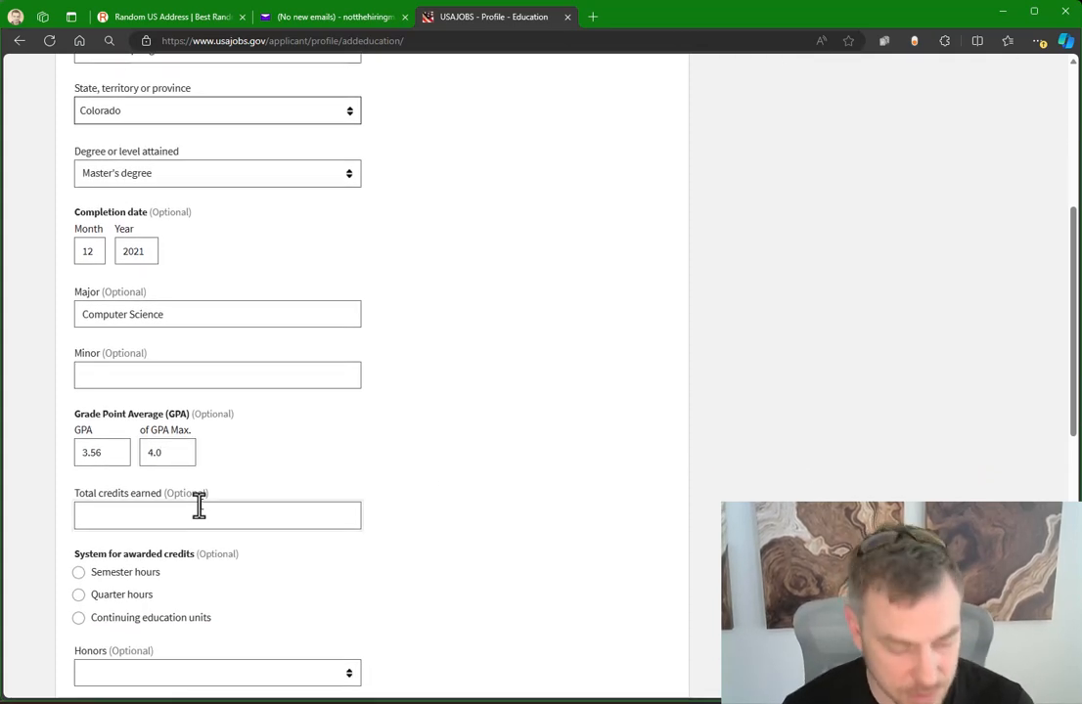
text(48)
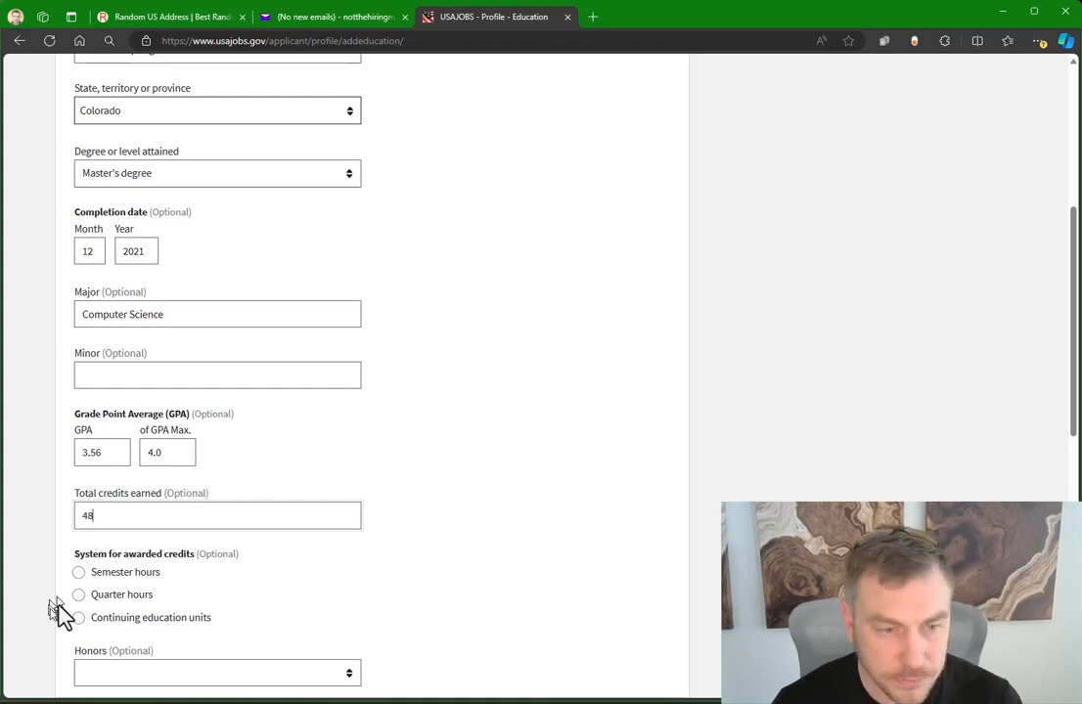
click(78, 573)
Step: Check the honors options, leave honors and relevant coursework blank, and save the education entry
scroll(376, 565, down, 4)
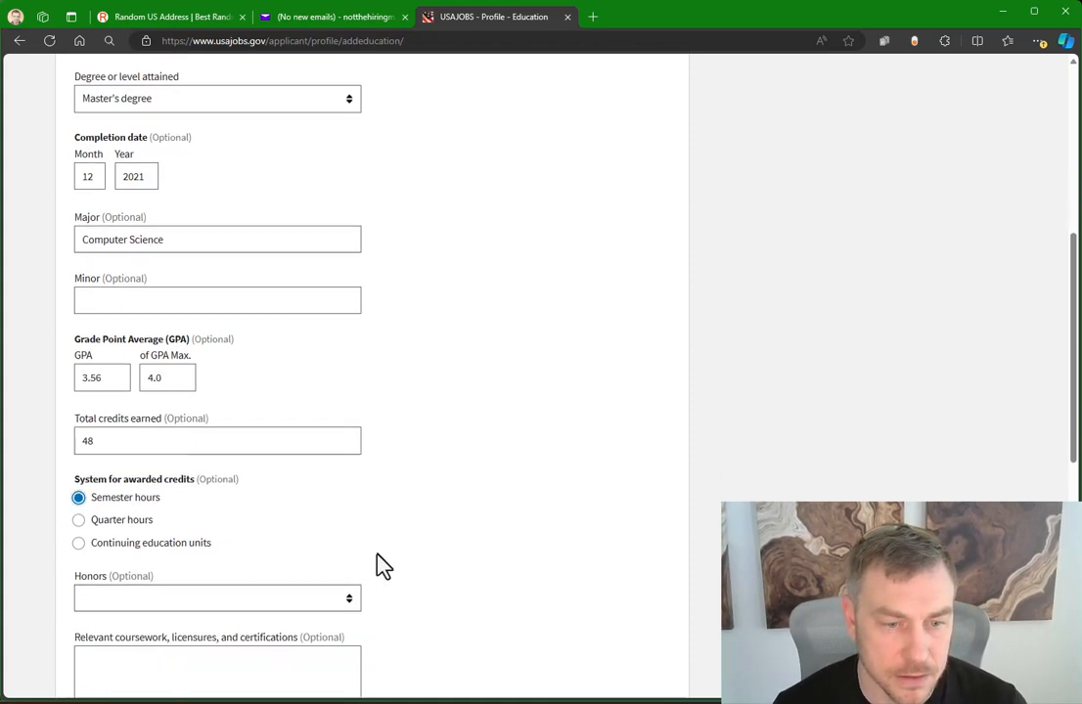
click(208, 288)
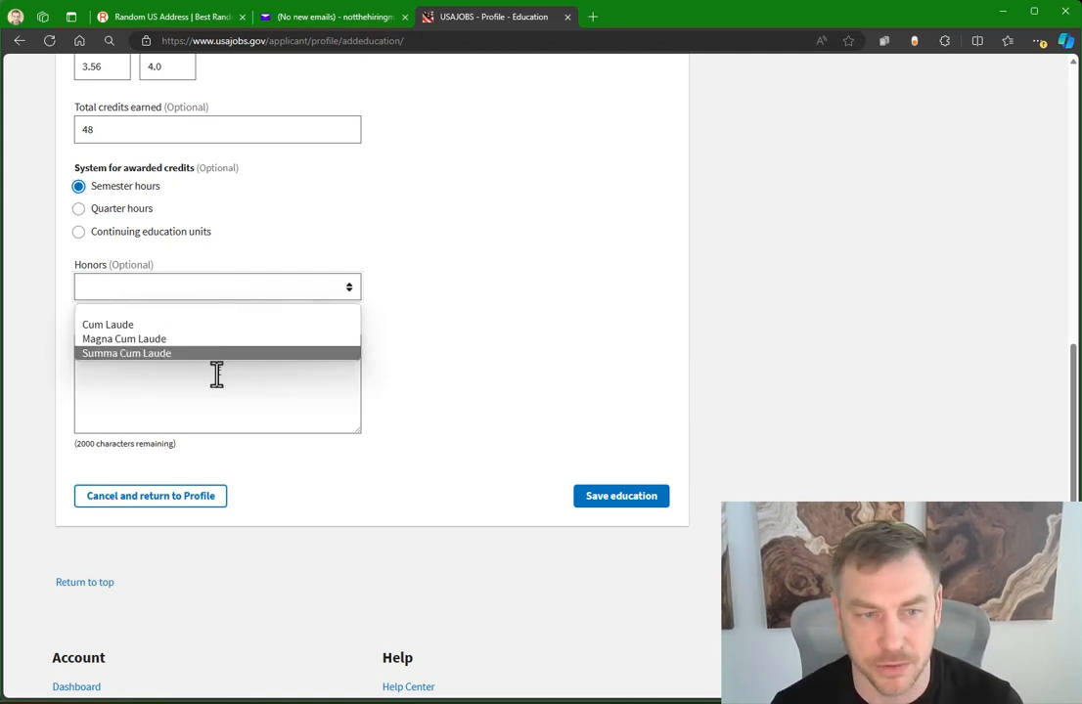
click(193, 404)
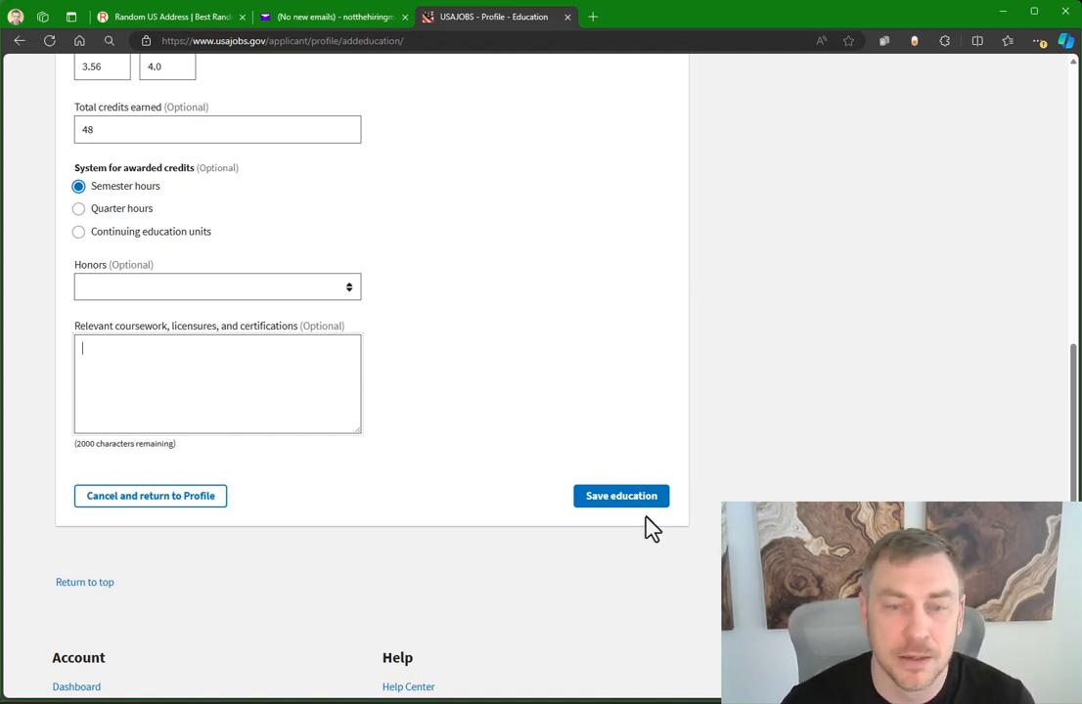
click(594, 501)
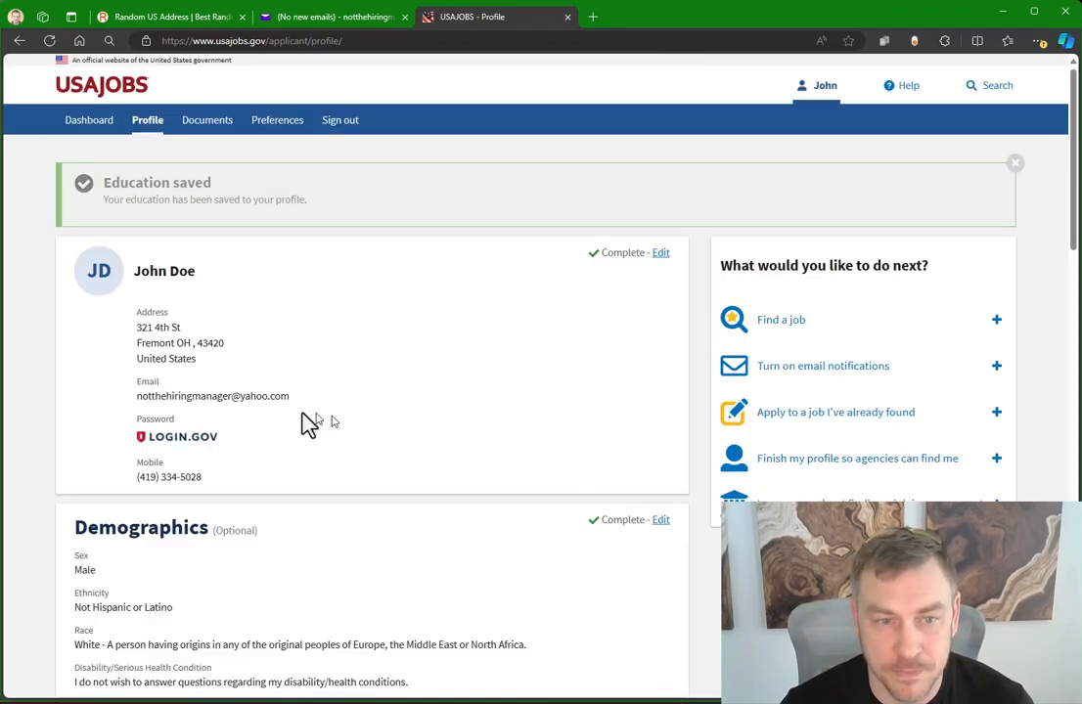
Step: View the form for adding languages and return to the profile without adding one
scroll(355, 349, down, 10)
scroll(358, 348, down, 5)
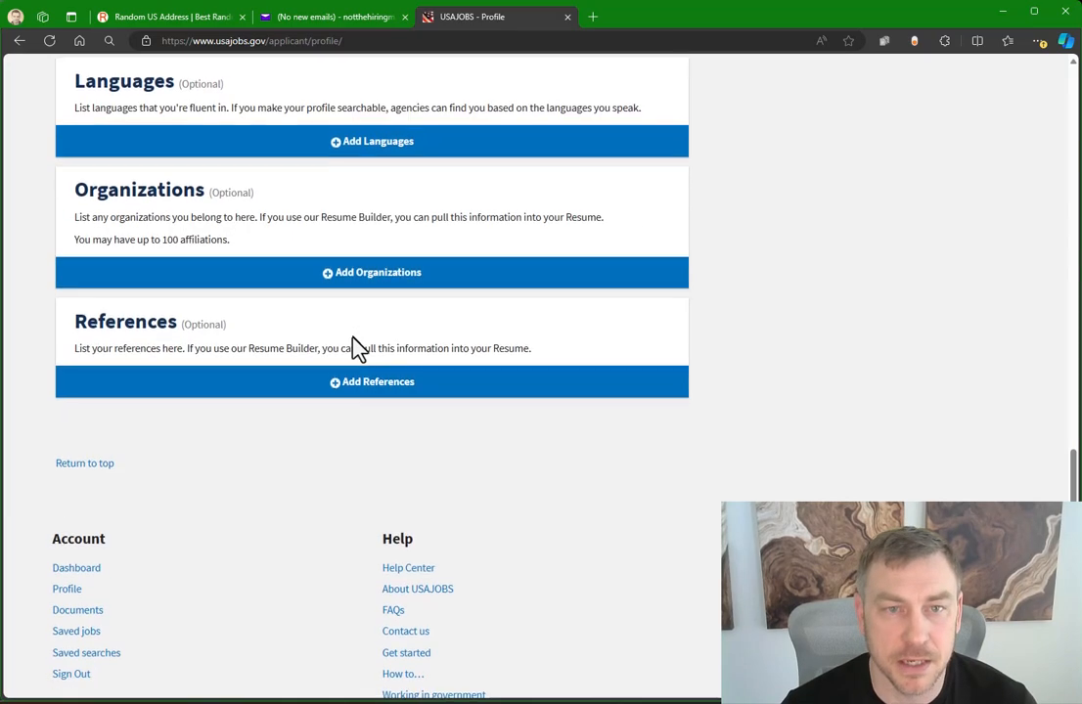
scroll(459, 293, up, 2)
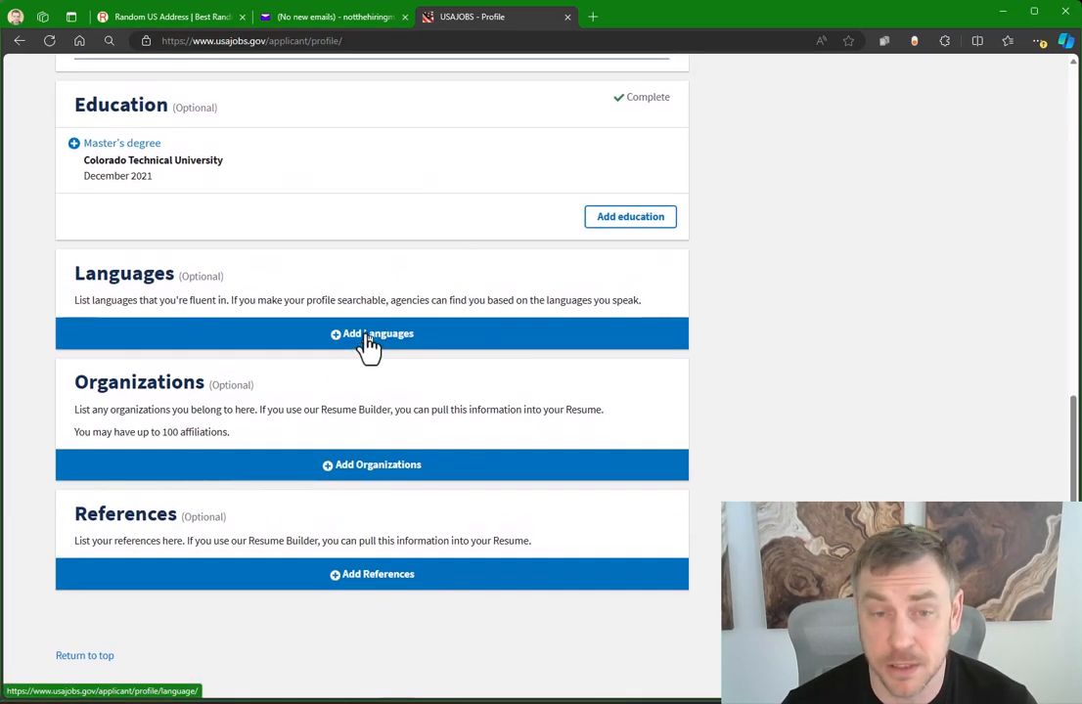
click(360, 338)
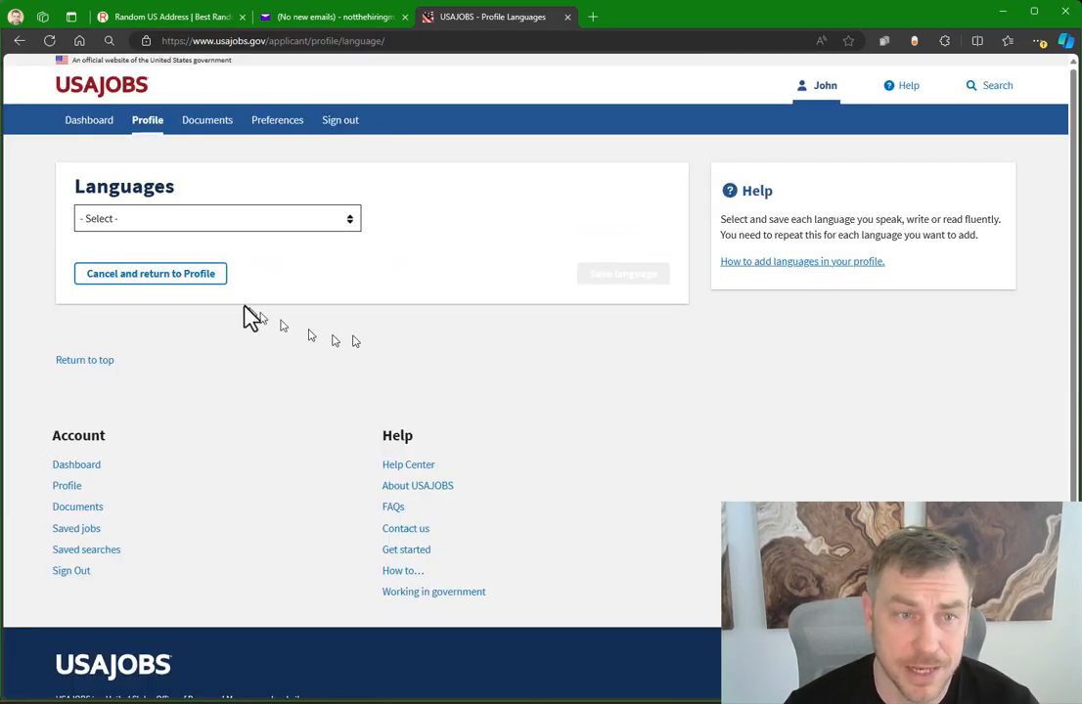
click(140, 284)
Step: Add the organization ISSA with the role "member" to the profile and save it
scroll(423, 489, down, 9)
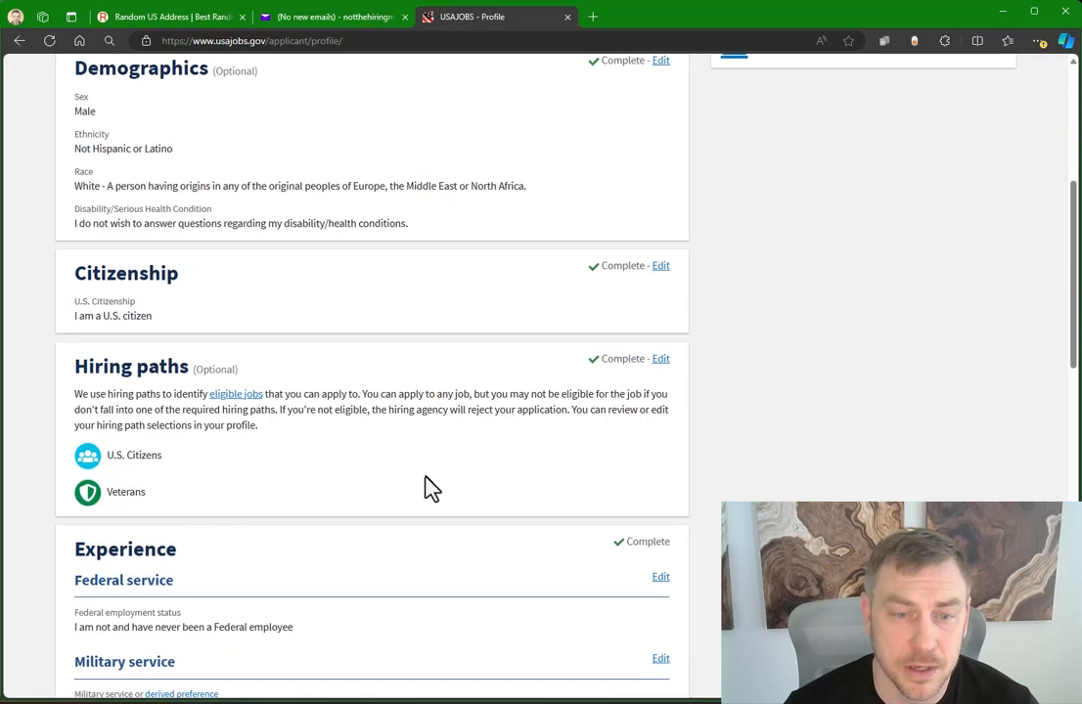
scroll(425, 486, down, 2)
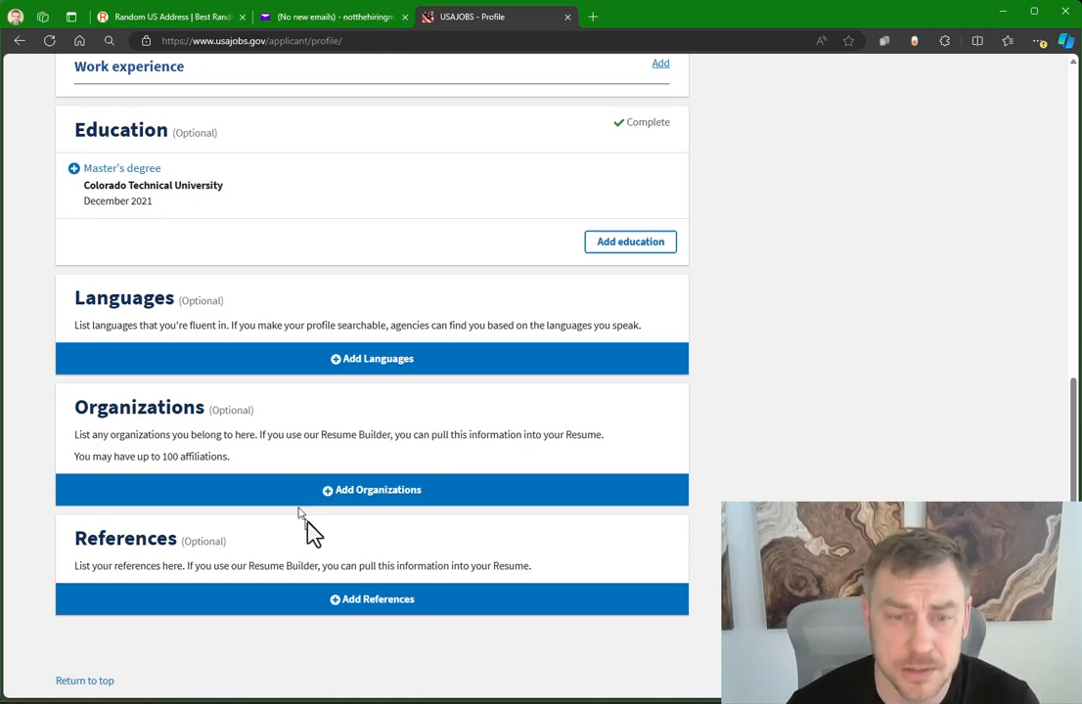
click(407, 497)
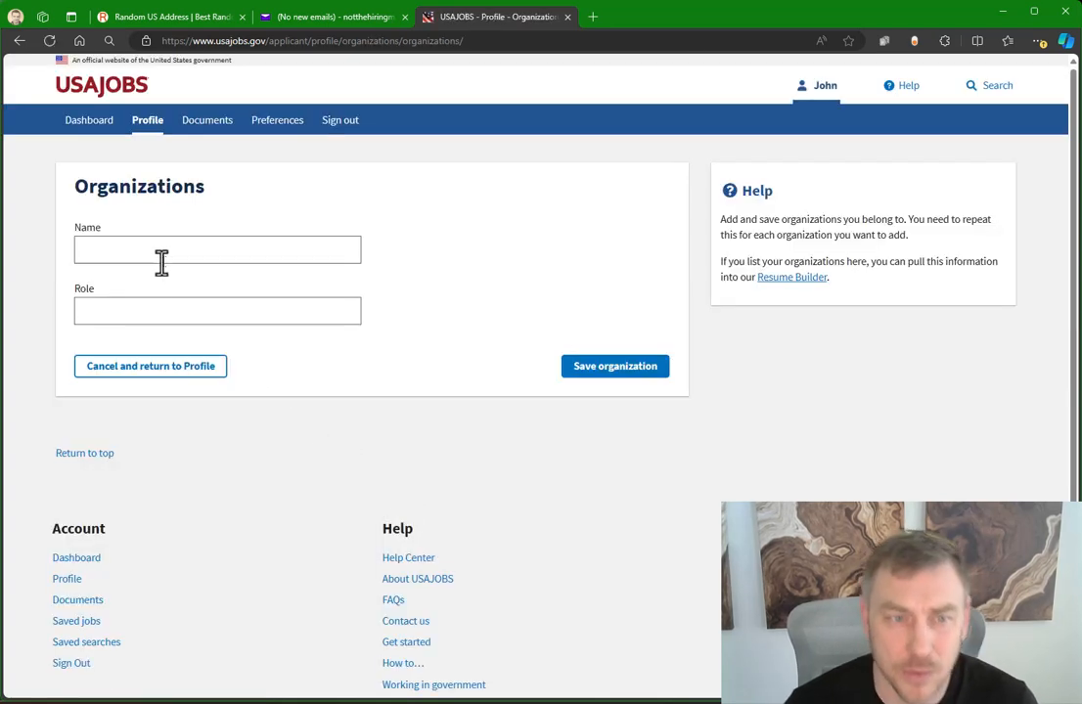
click(161, 260)
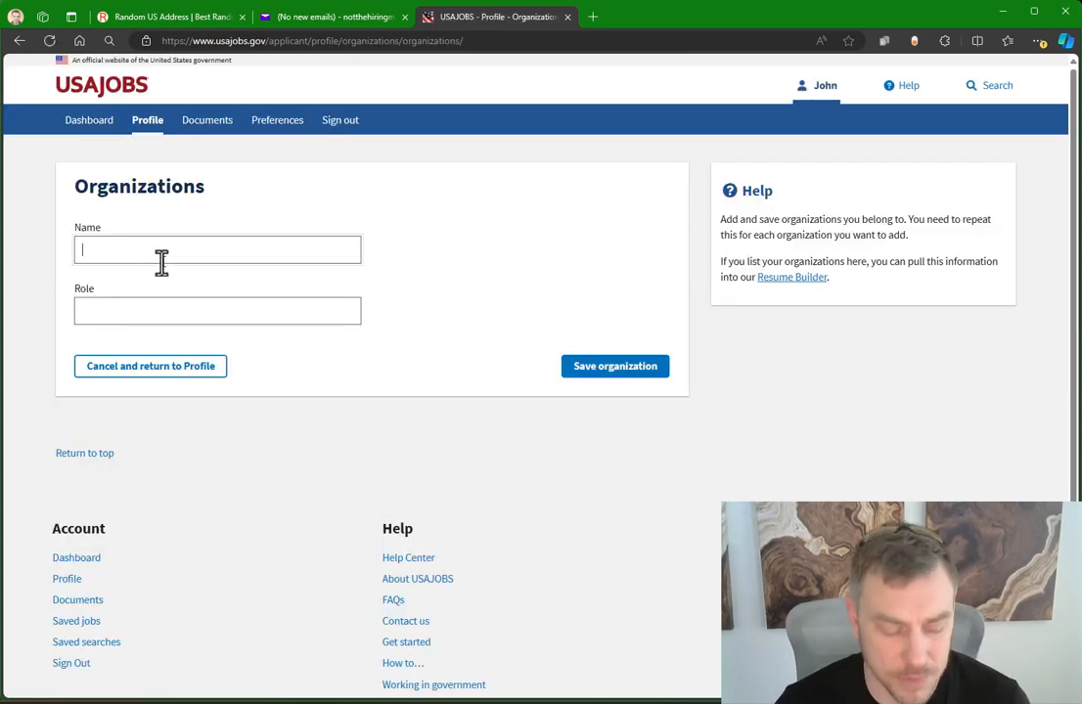
text(ISSA)
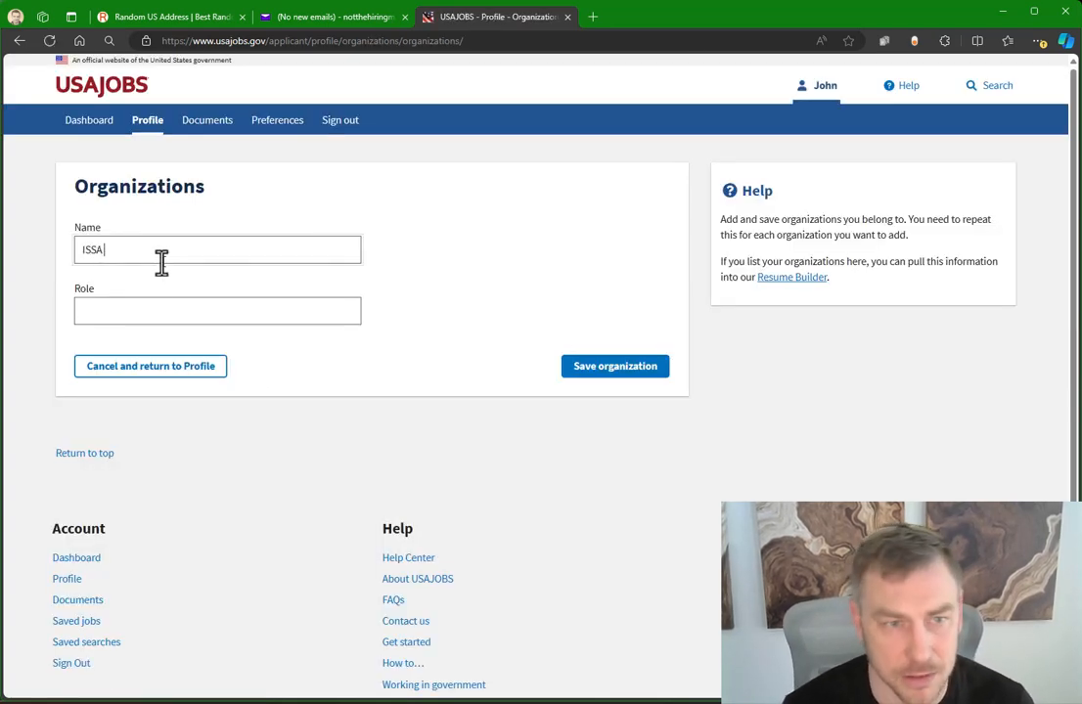
click(155, 312)
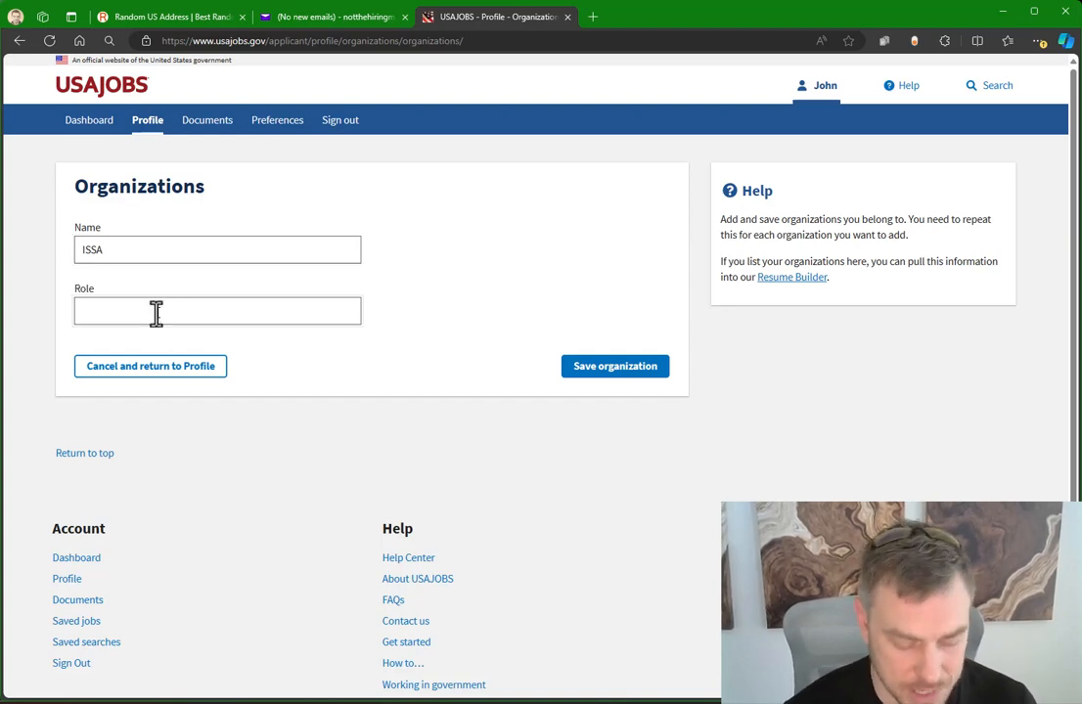
text(member)
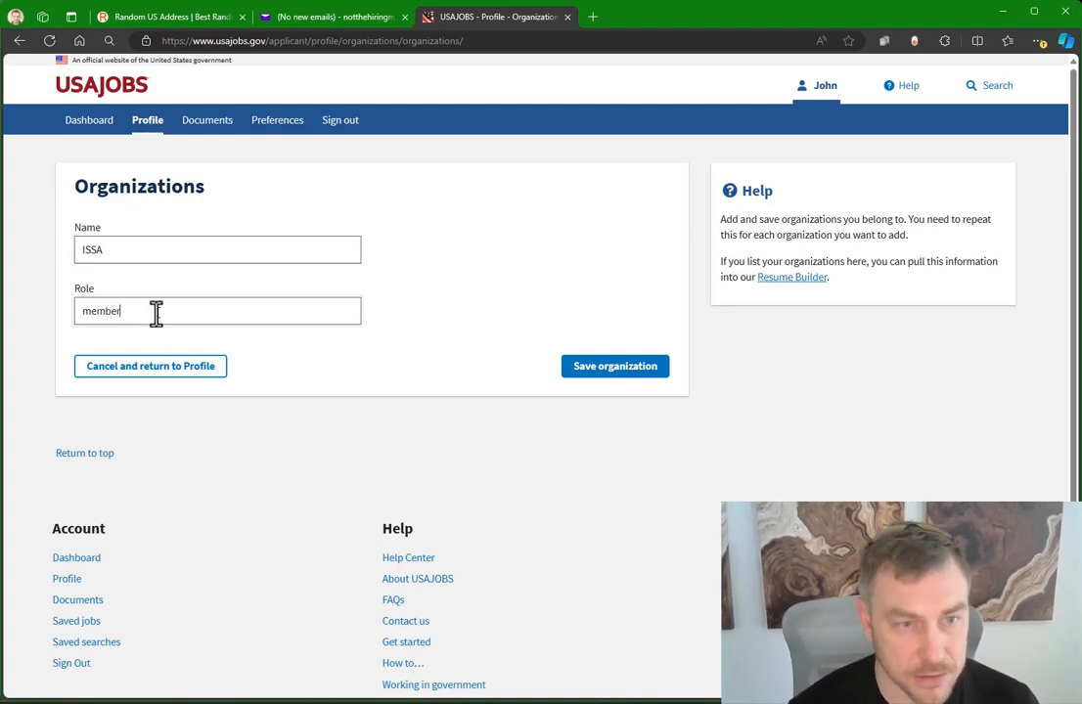
click(614, 372)
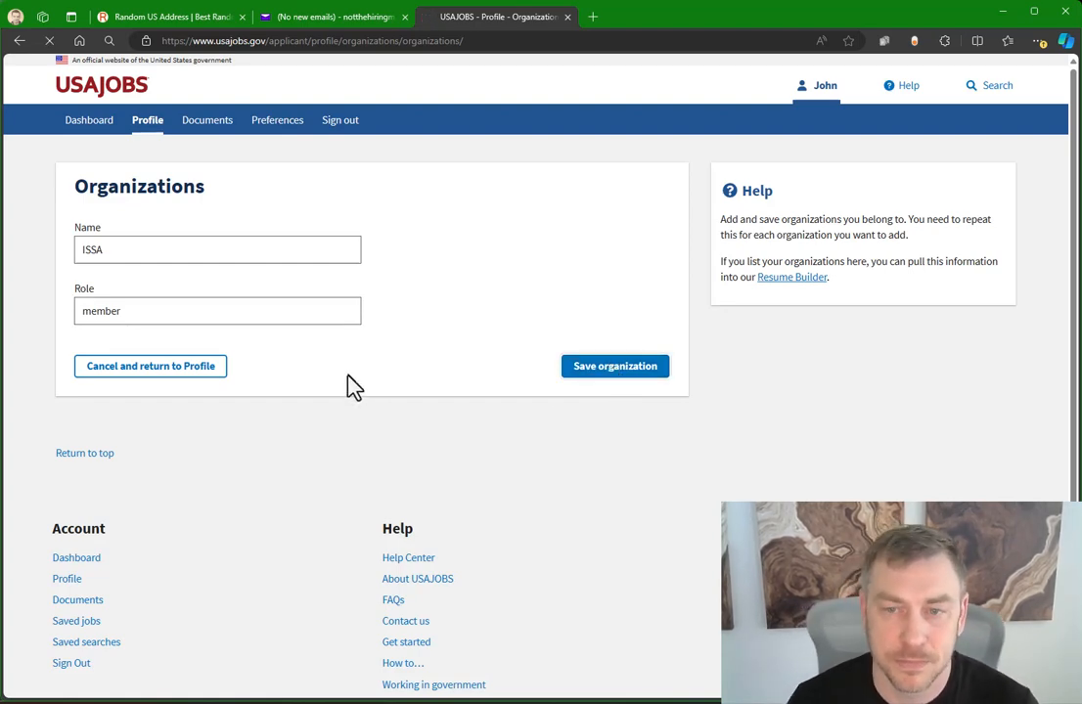
click(614, 377)
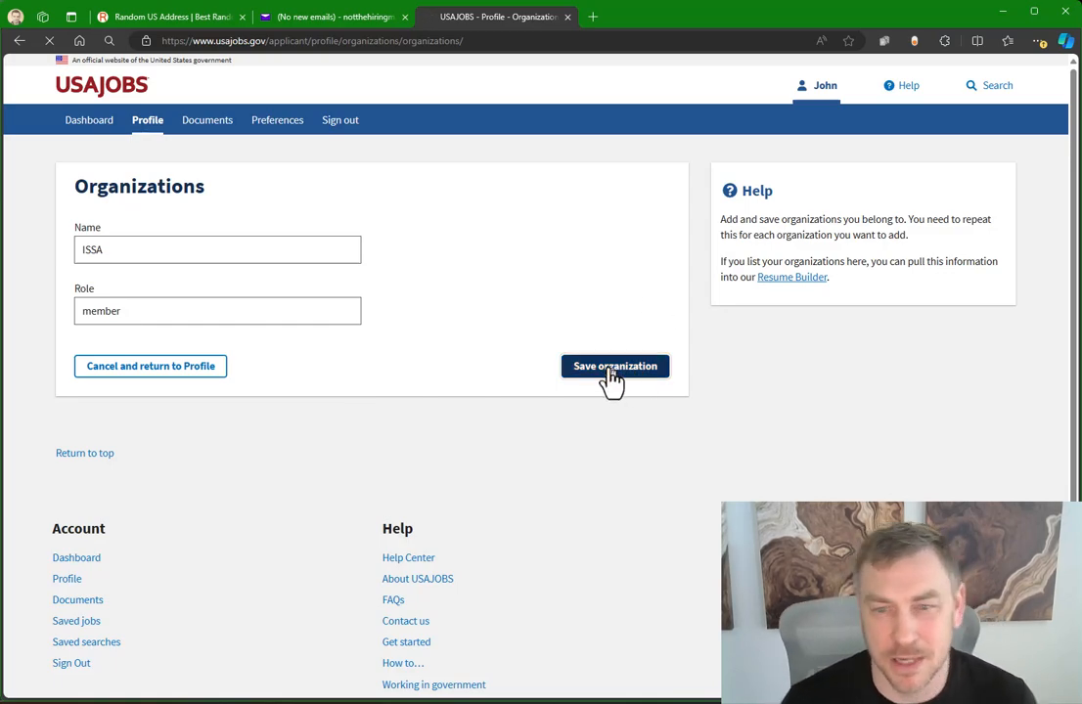
Step: View the form for adding references and return to the profile without adding one
scroll(326, 345, down, 10)
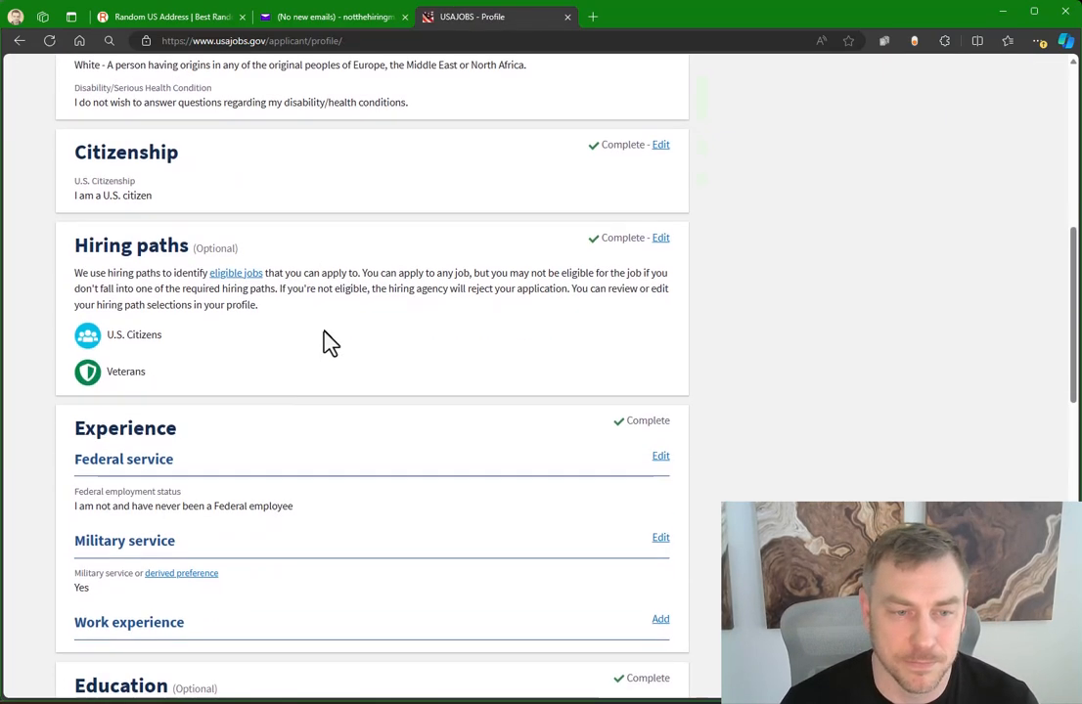
scroll(334, 348, down, 3)
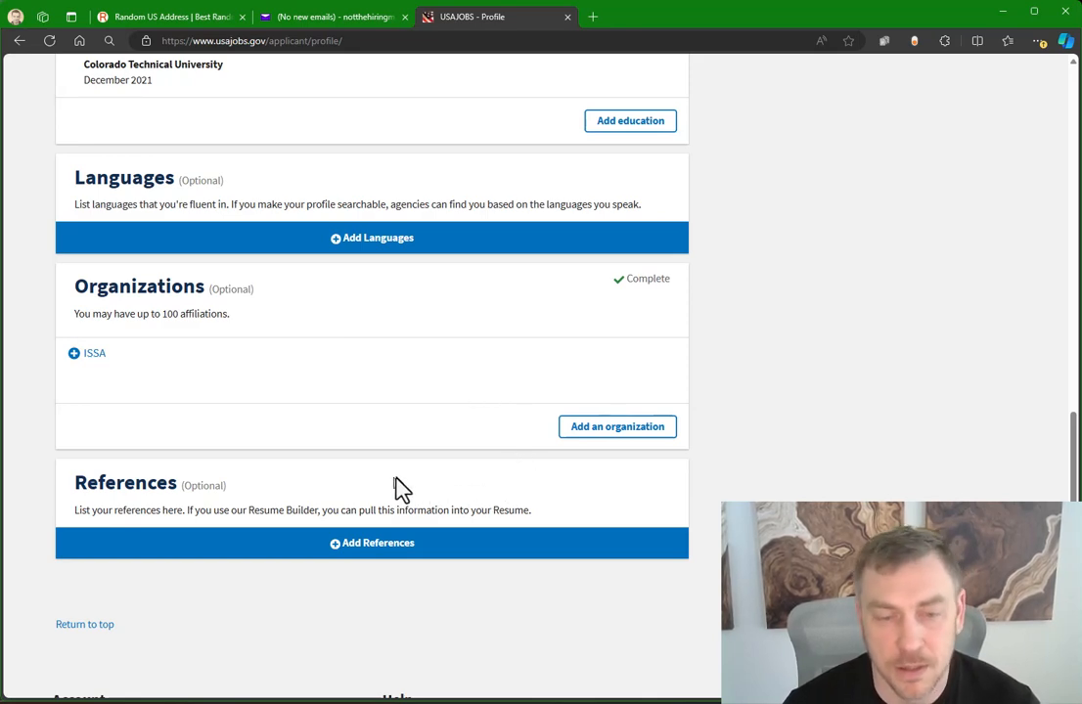
click(390, 548)
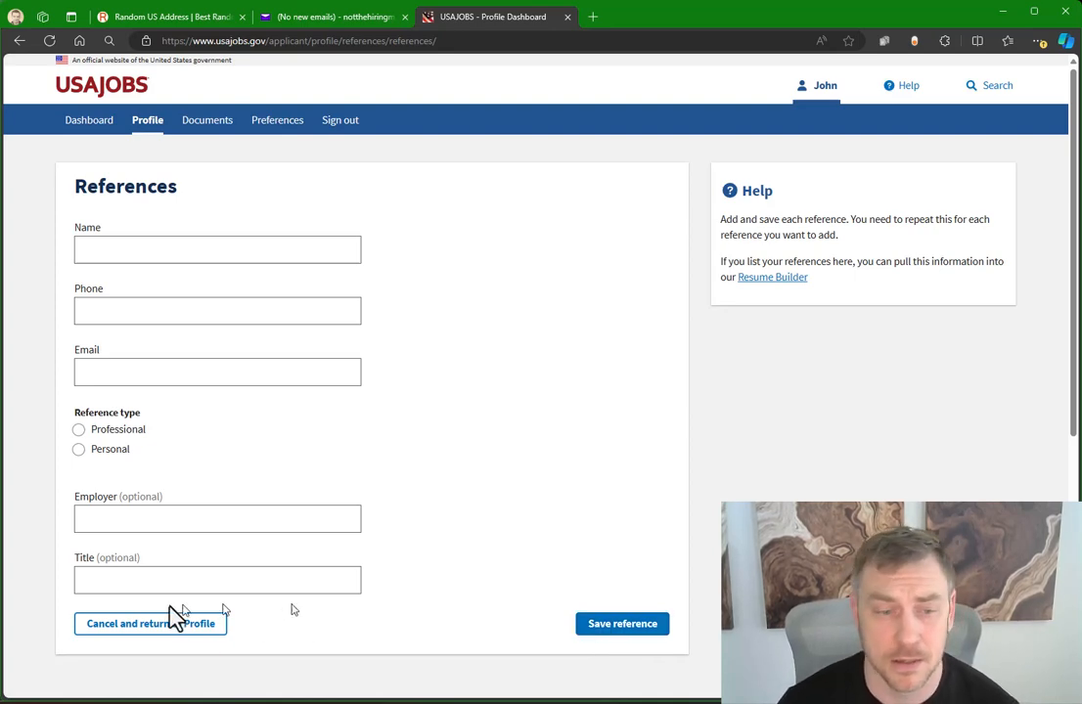
click(138, 624)
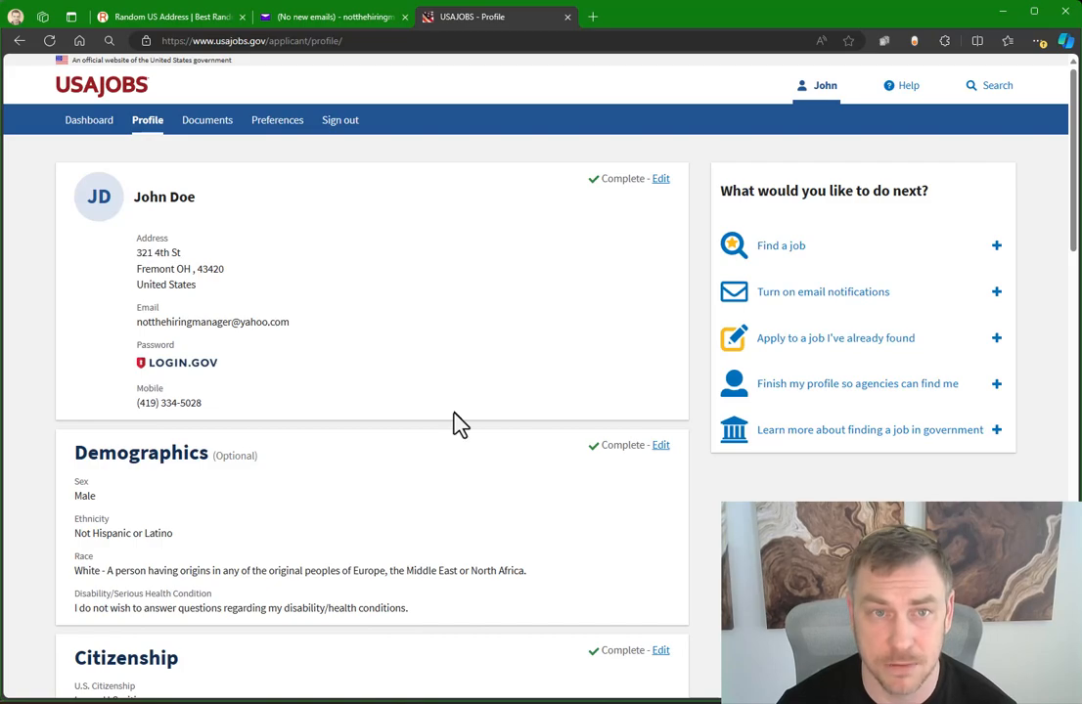
Step: Review the completed profile sections, open the citizenship section for editing and save it
scroll(485, 379, down, 8)
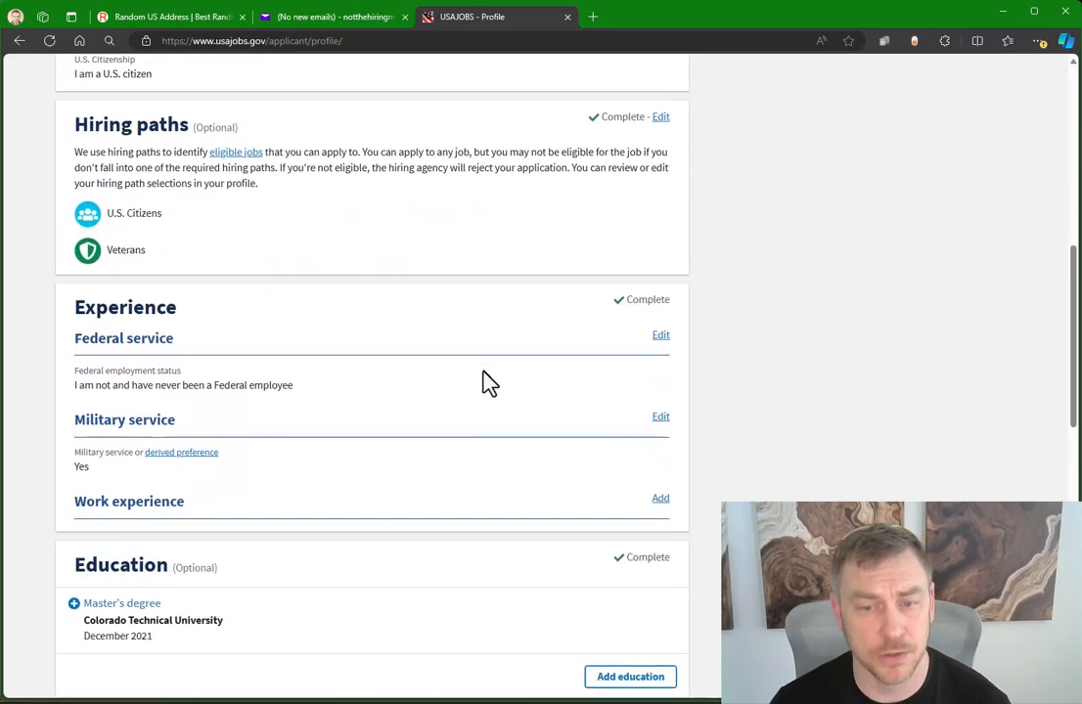
scroll(485, 380, down, 5)
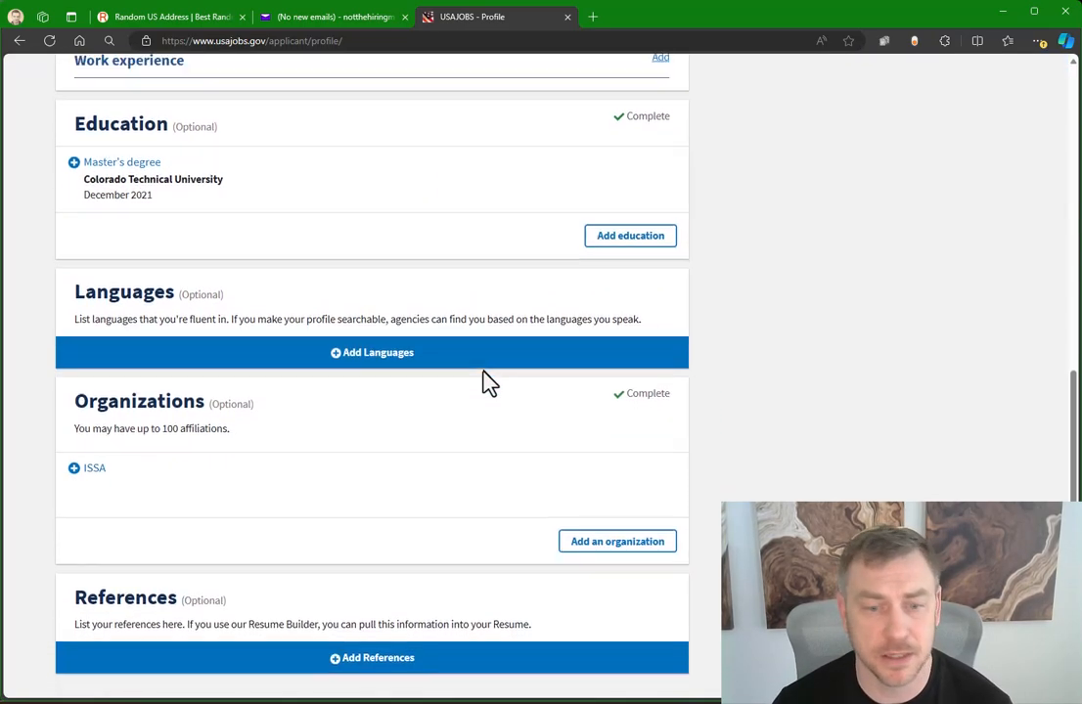
scroll(176, 314, up, 5)
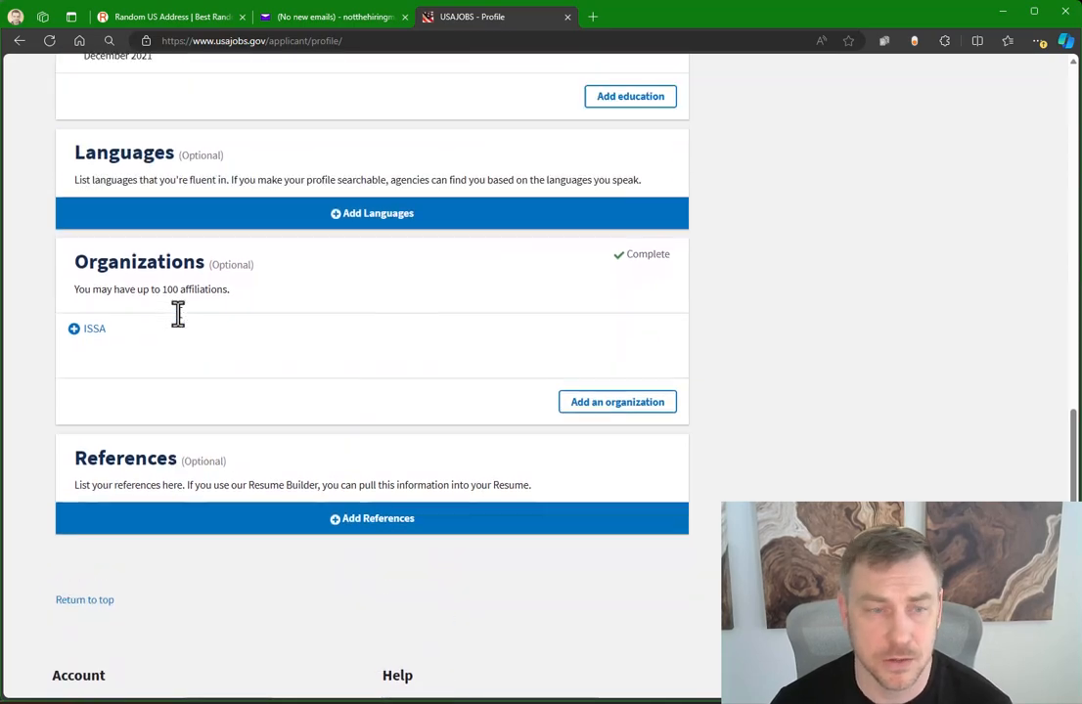
scroll(348, 350, up, 4)
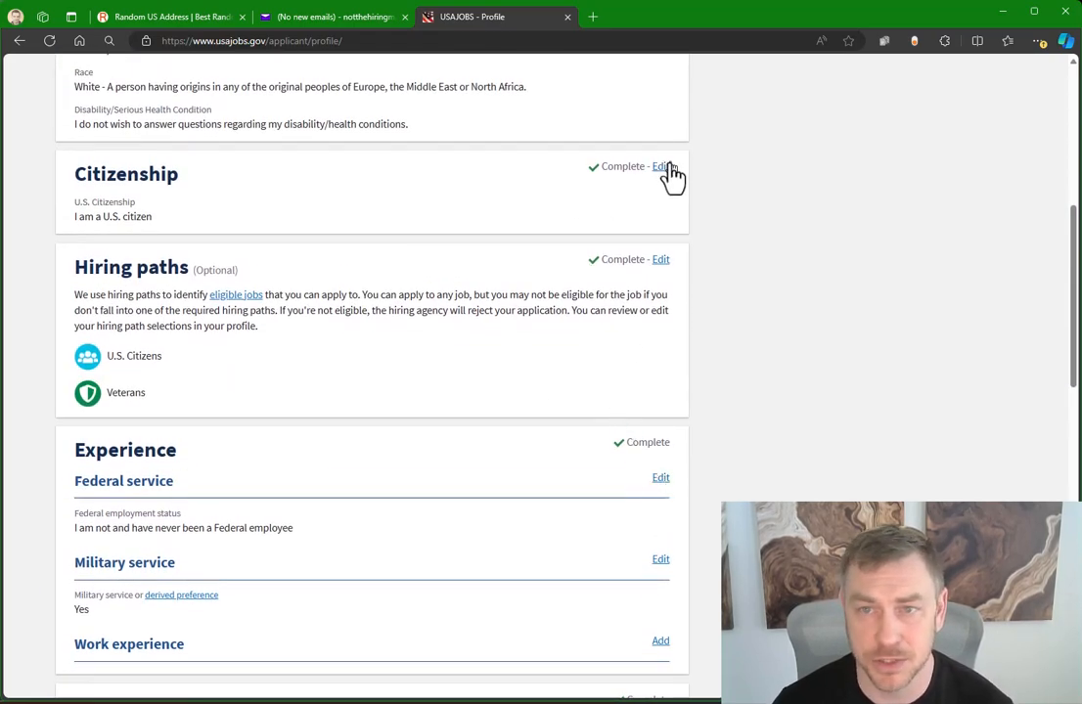
click(661, 169)
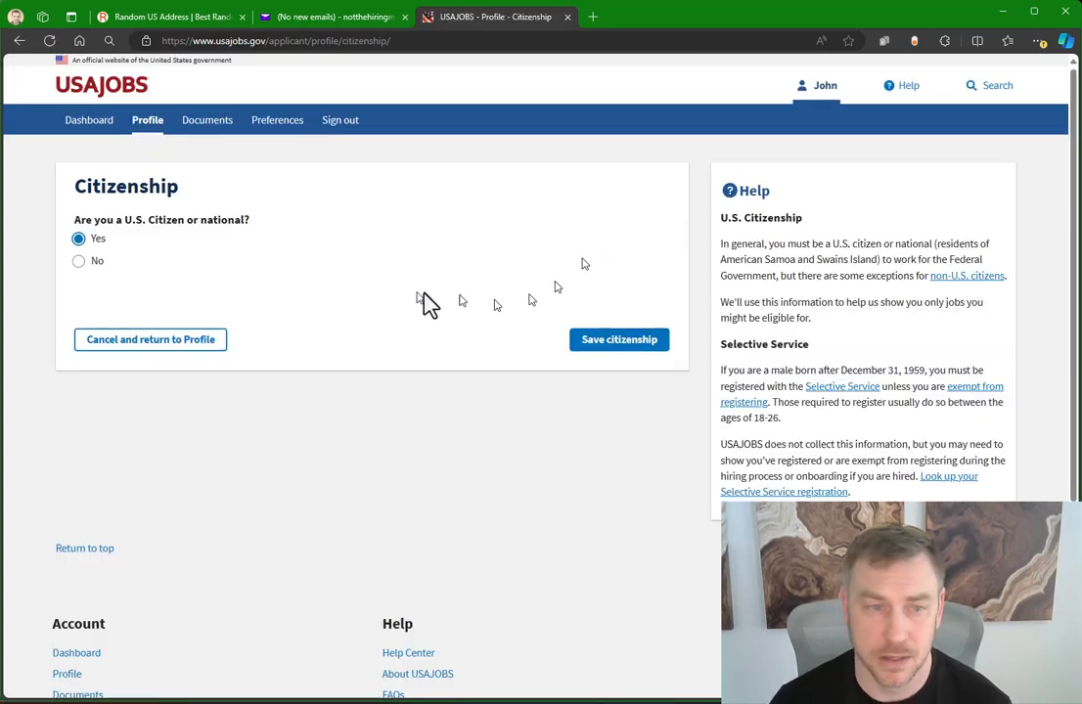
click(607, 344)
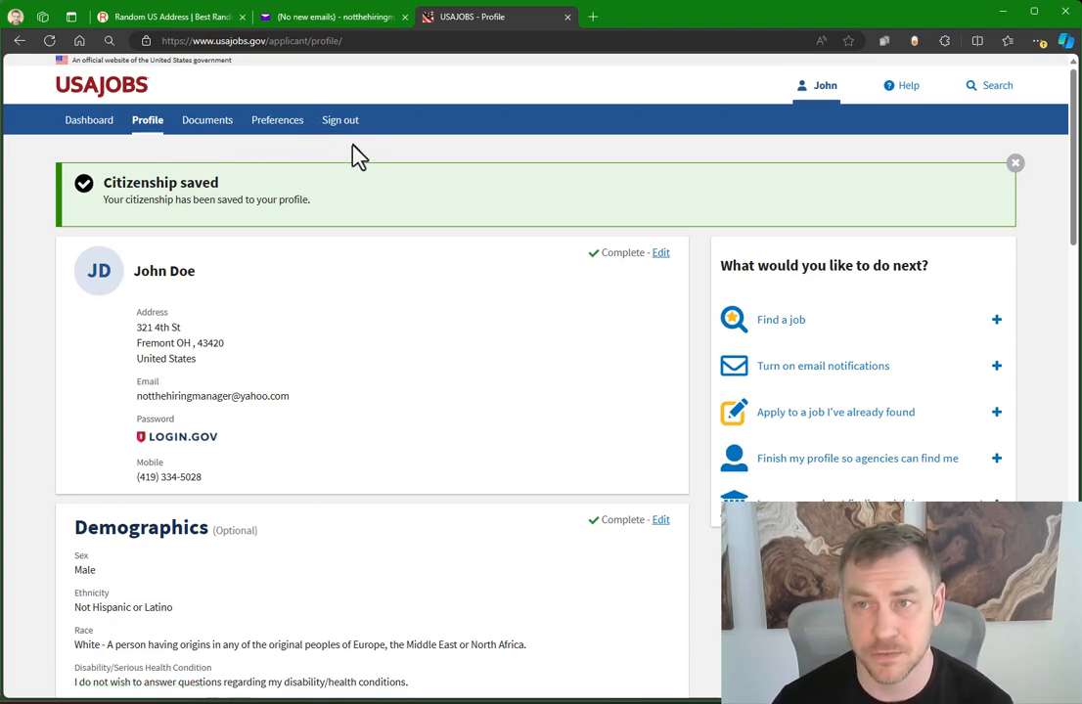
Step: Look over the dashboard's applications and job search areas, and return to the profile page
click(103, 133)
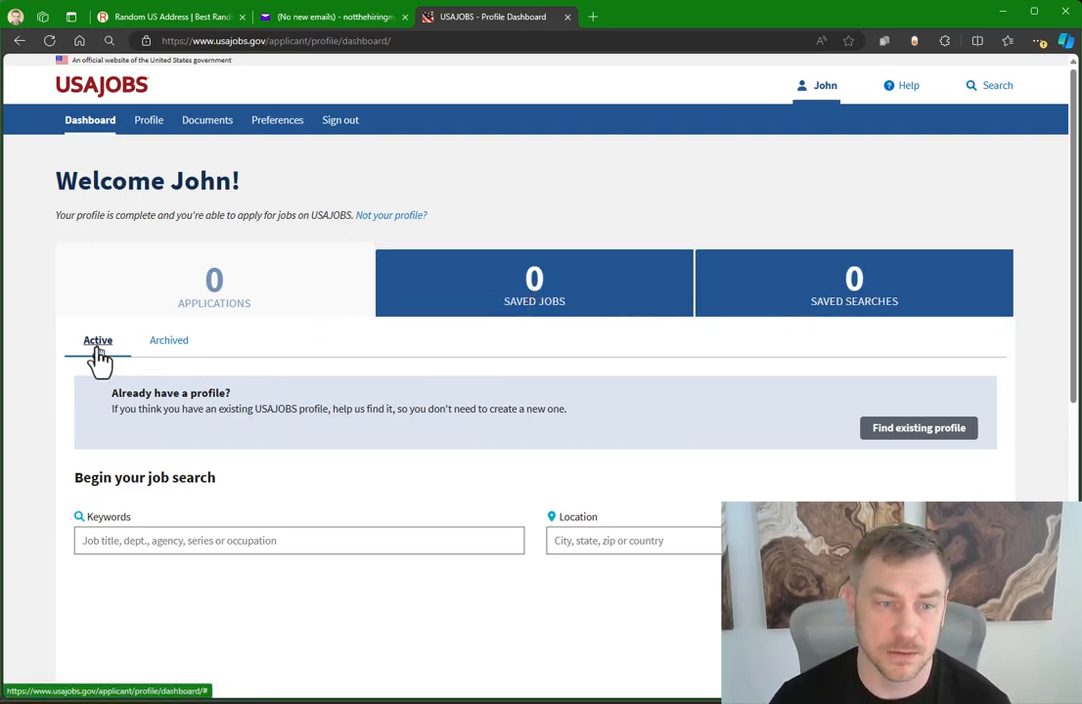
scroll(274, 445, down, 1)
scroll(270, 440, down, 2)
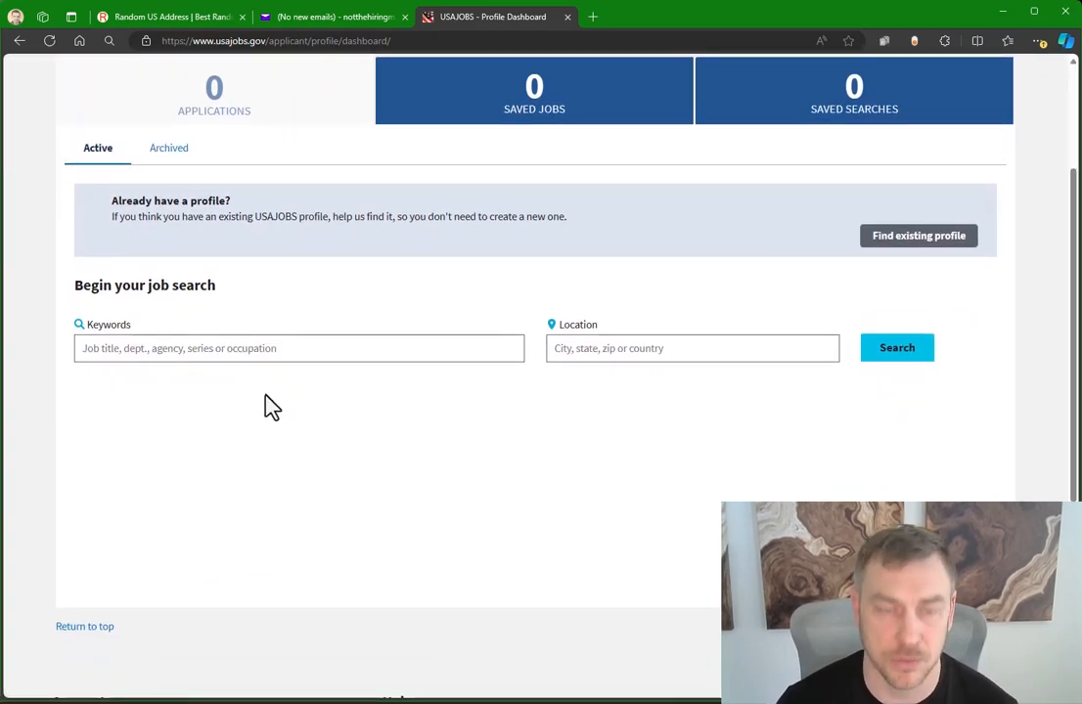
scroll(287, 308, up, 1)
scroll(290, 308, up, 3)
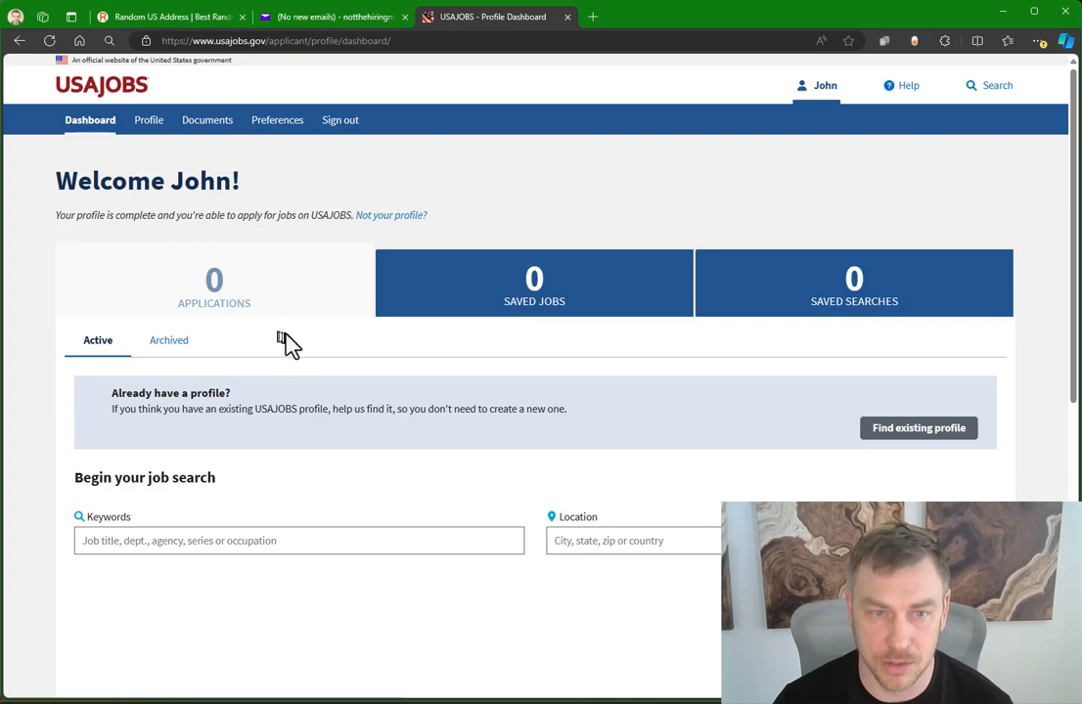
click(149, 123)
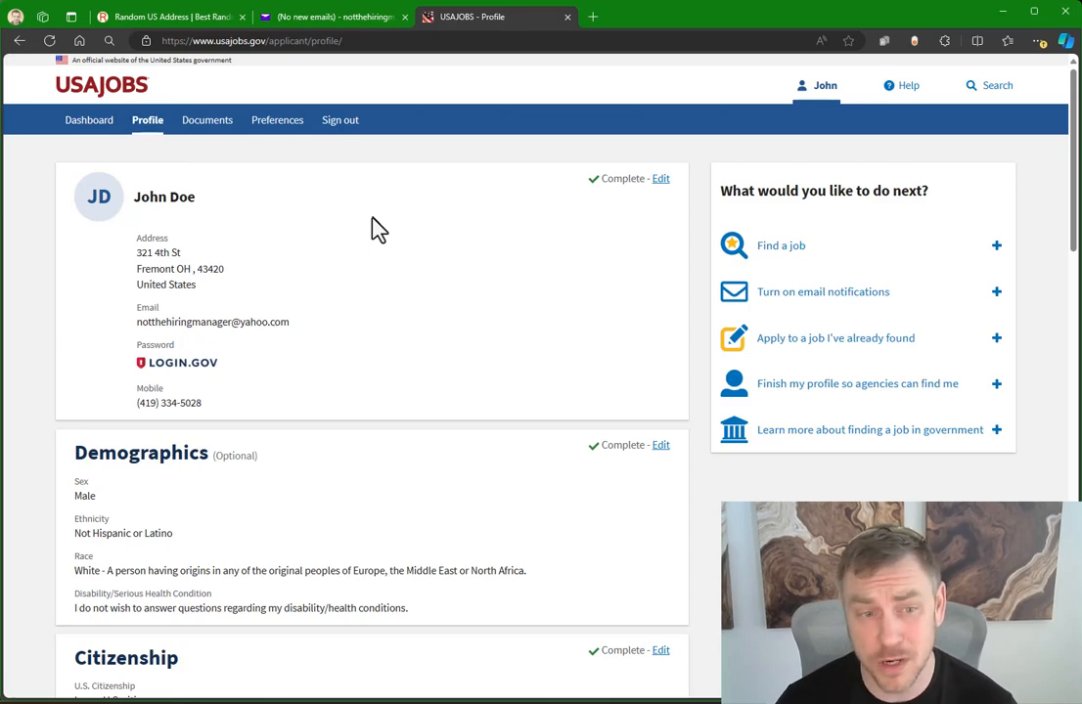
Step: Go to the Documents page and open the options for adding a new resume
click(206, 135)
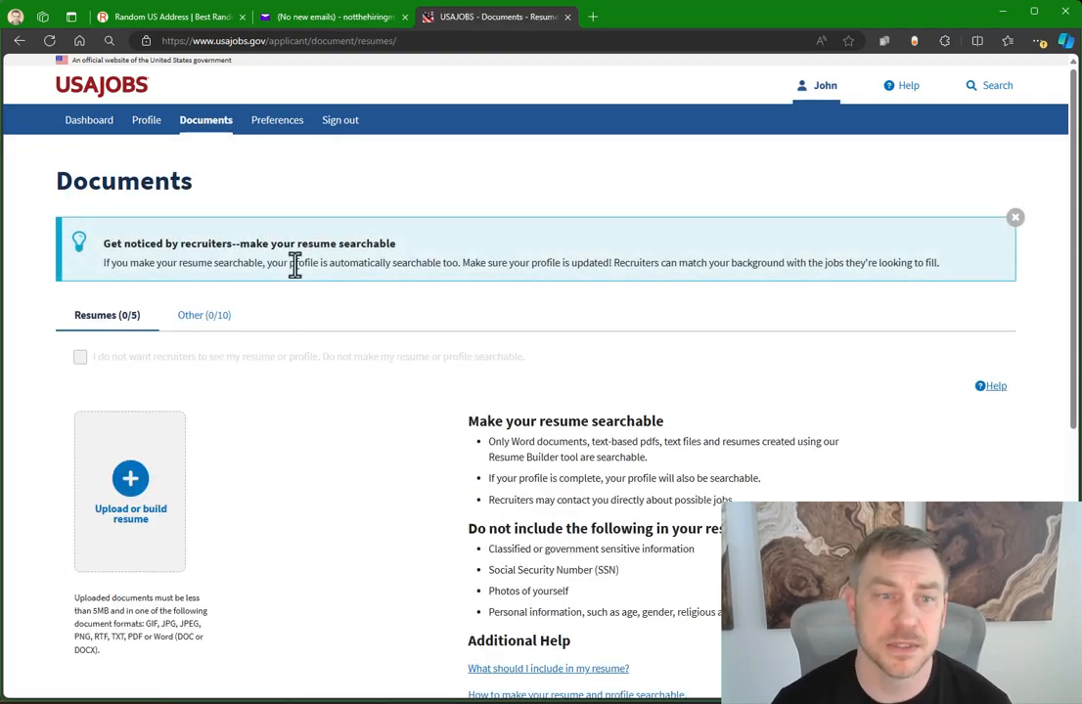
scroll(298, 362, down, 2)
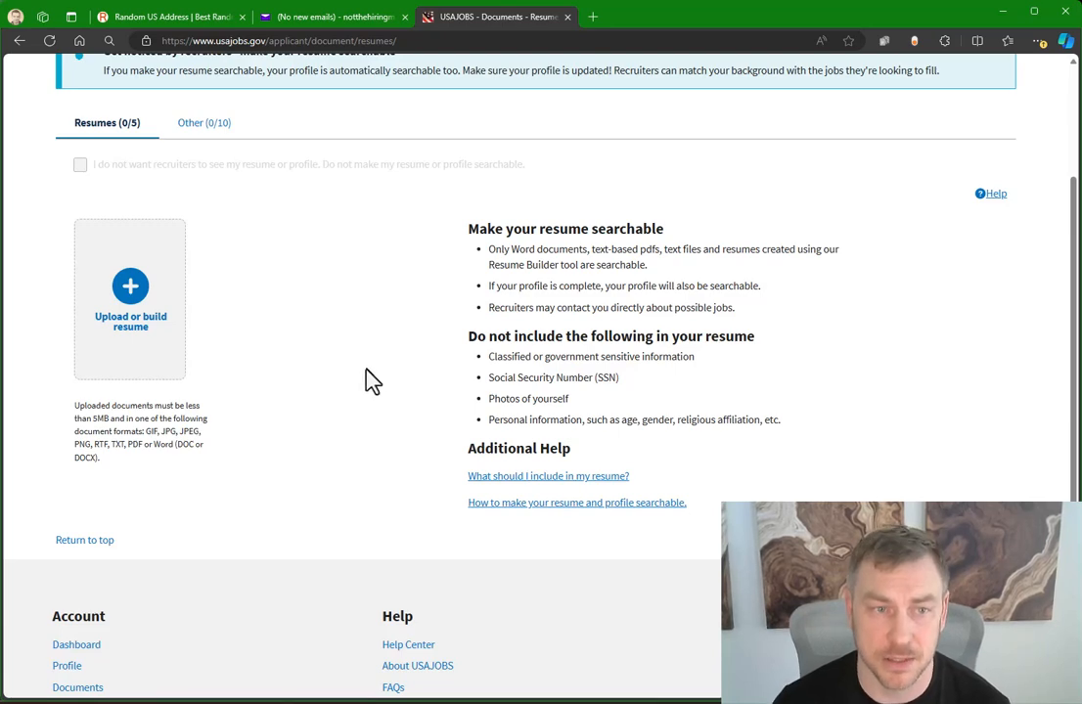
click(125, 293)
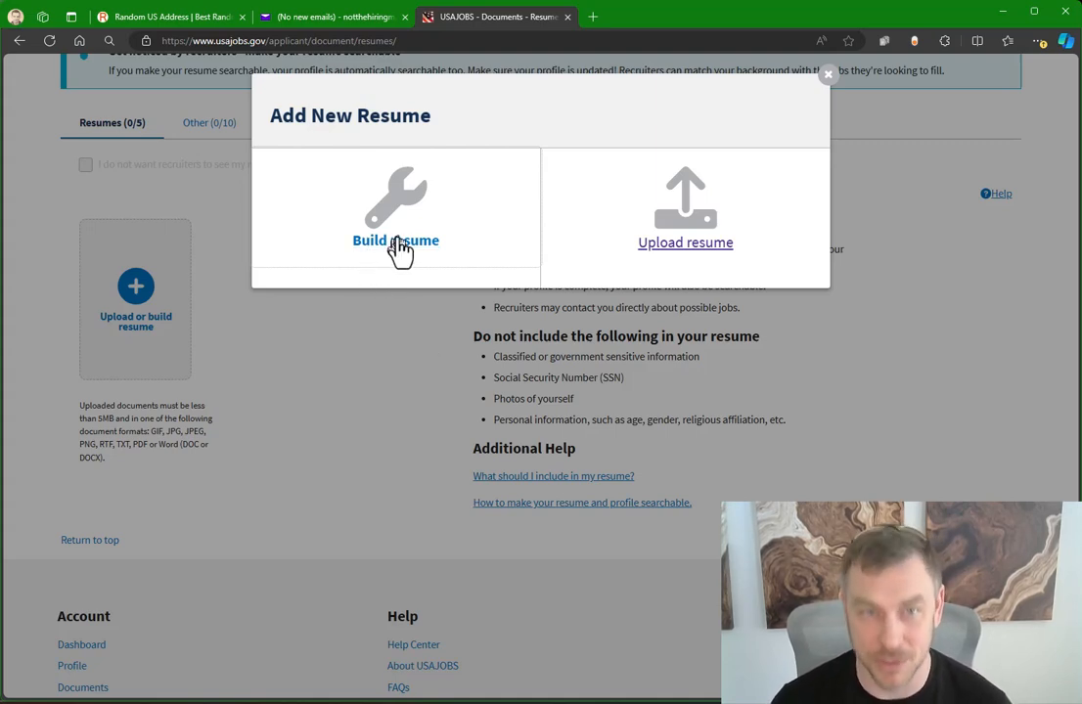
Step: Dismiss the new resume options and review the Other documents section's example documents and the list of what not to include
click(828, 76)
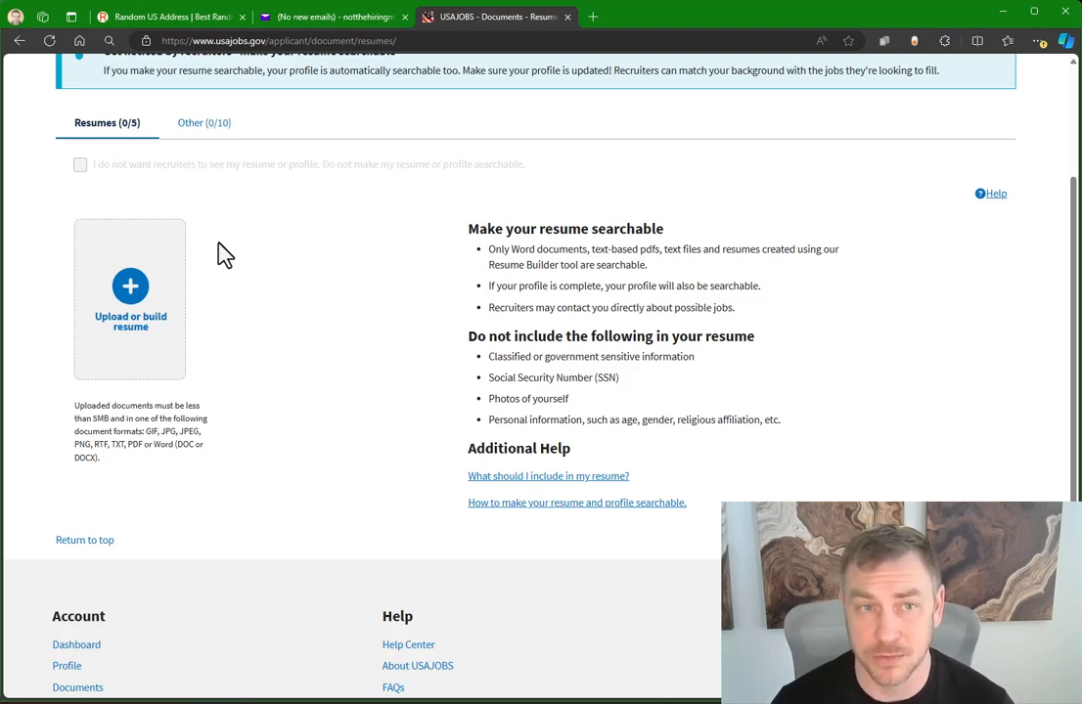
click(205, 125)
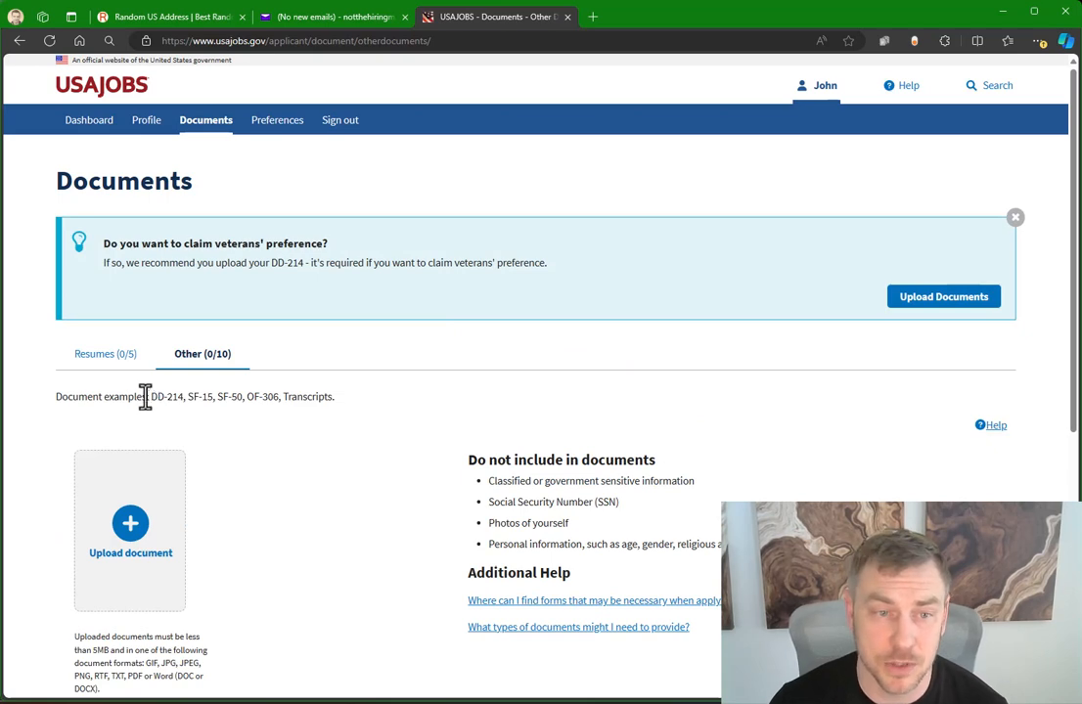
drag(150, 398, 181, 395)
click(276, 486)
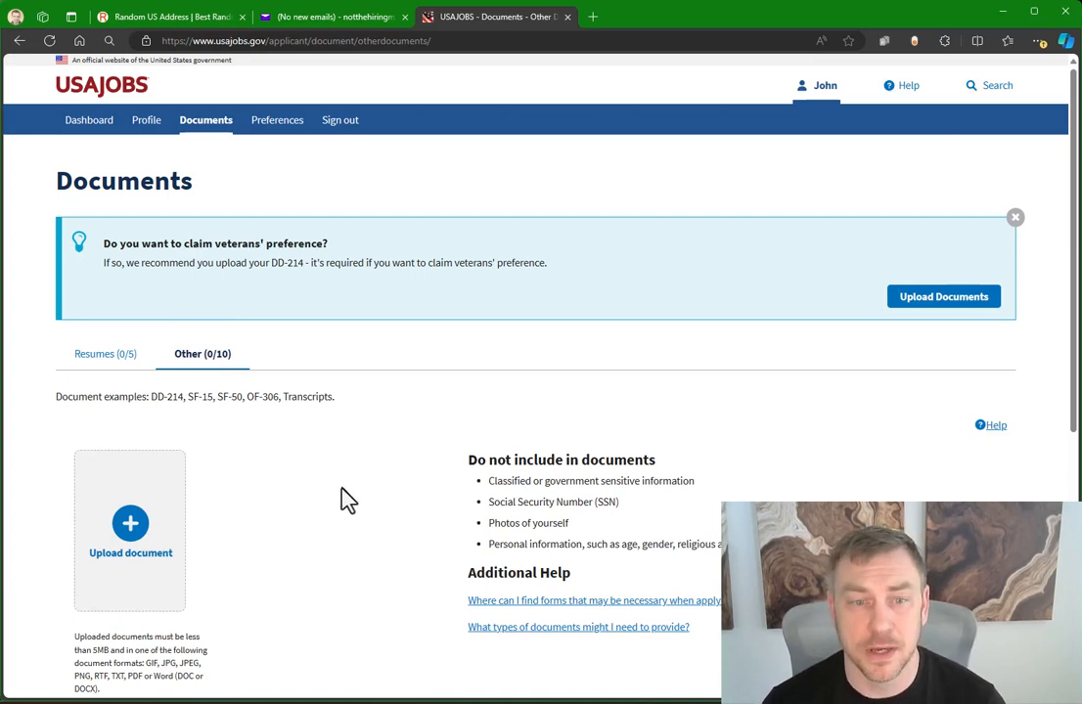
drag(486, 459, 685, 468)
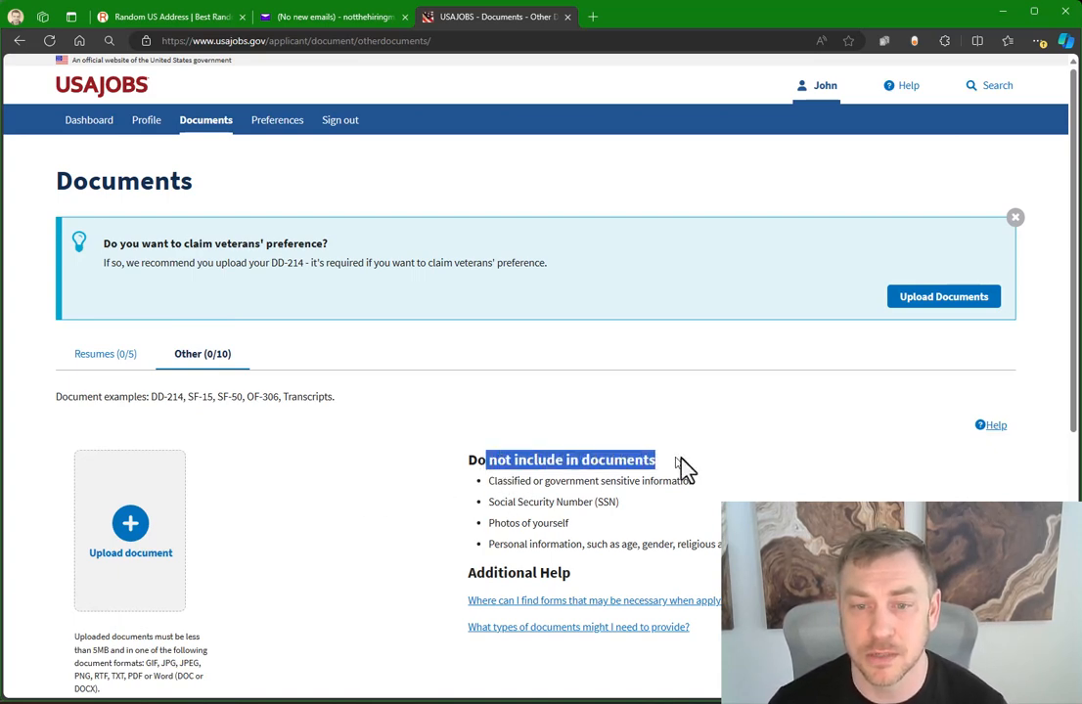
click(626, 498)
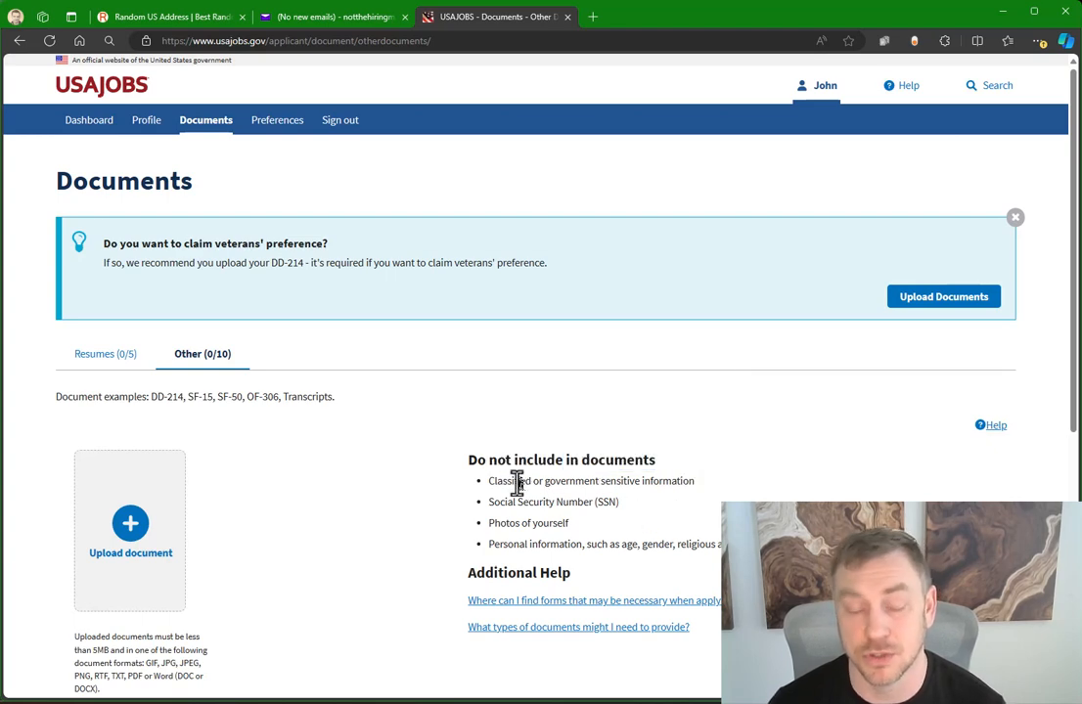
drag(517, 482, 487, 504)
click(641, 518)
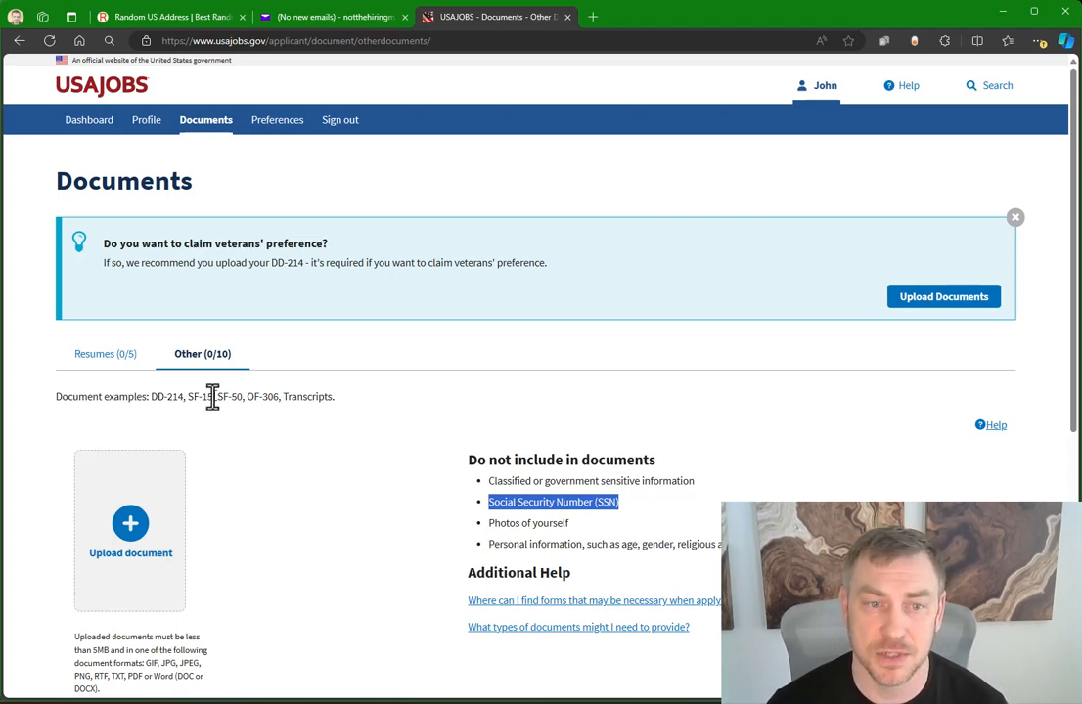
drag(213, 396, 239, 398)
click(264, 448)
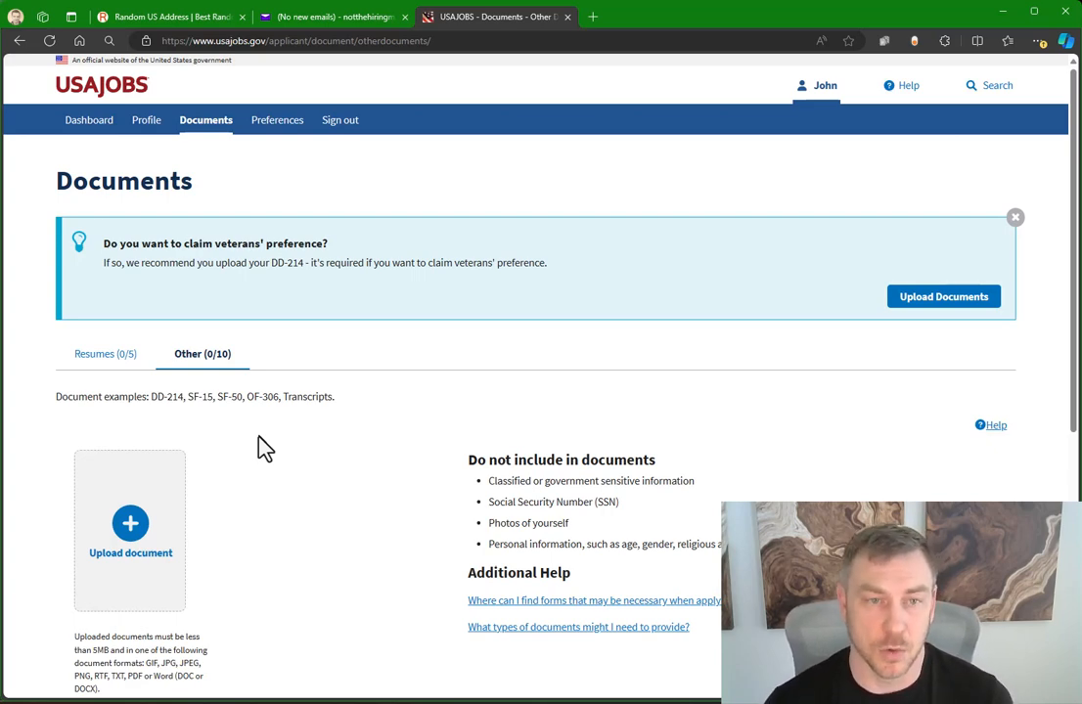
Step: In the Preferences, set willingness to travel to Yes with 25% or less duty time, and willingness to relocate to No
click(277, 123)
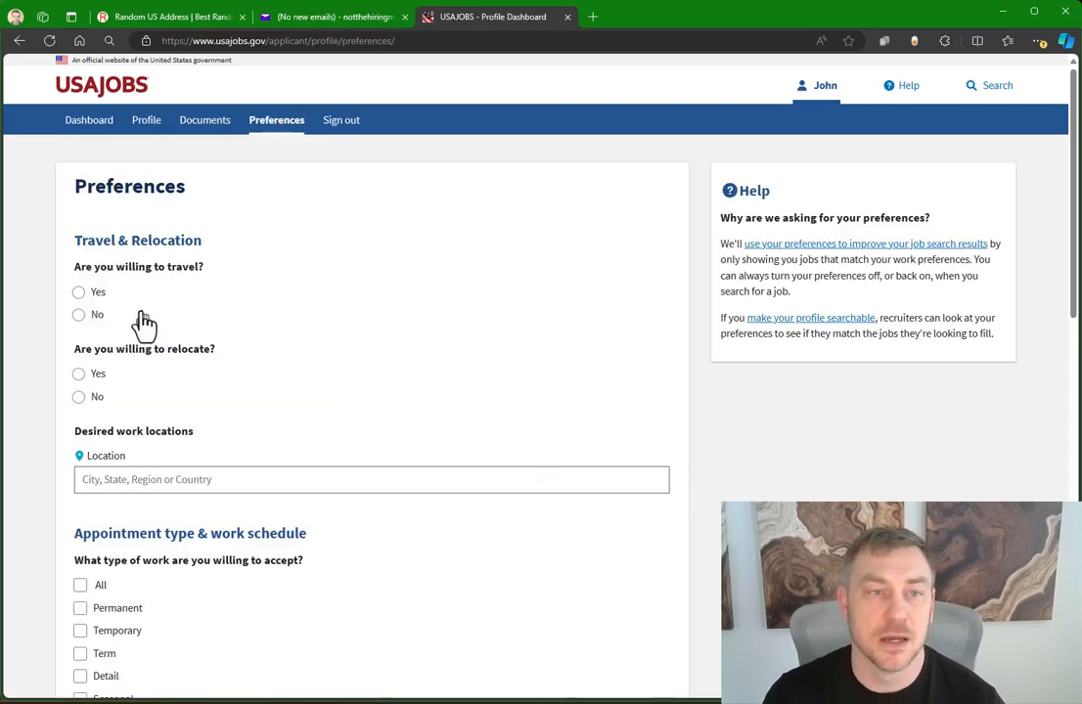
click(79, 292)
click(237, 390)
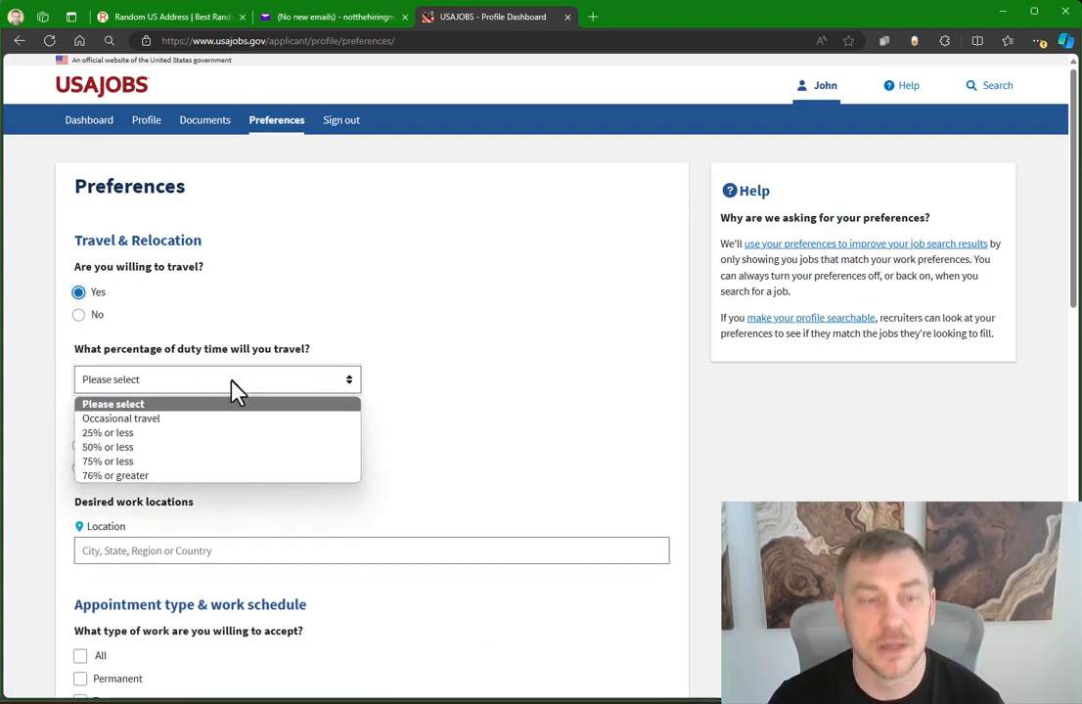
click(210, 433)
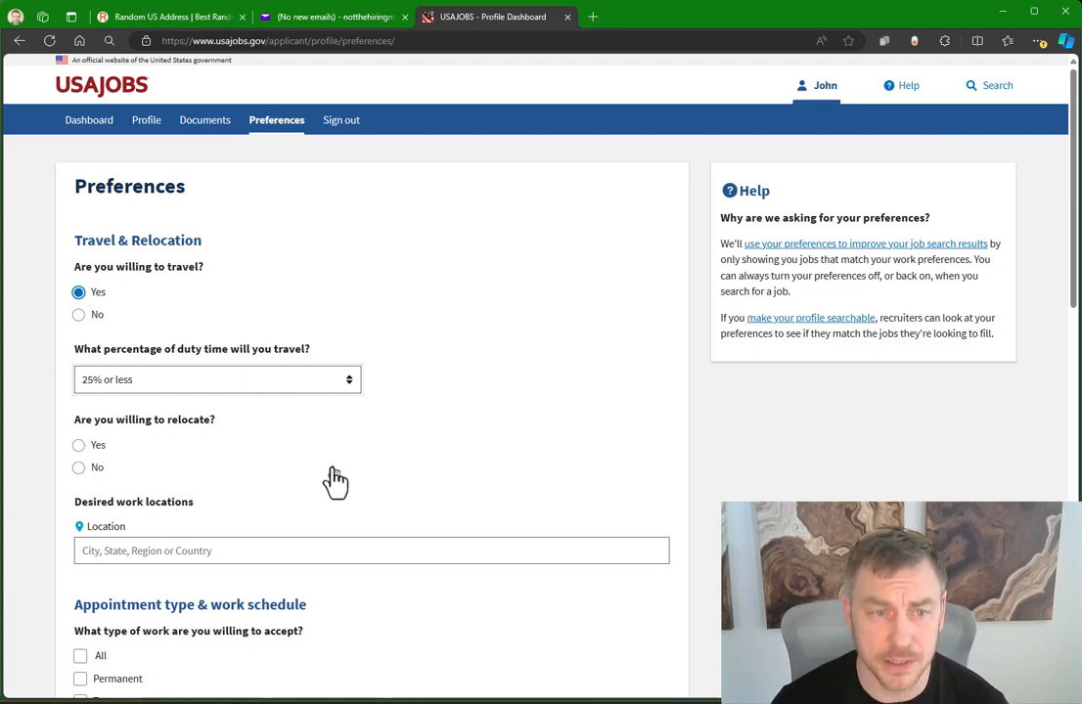
click(79, 447)
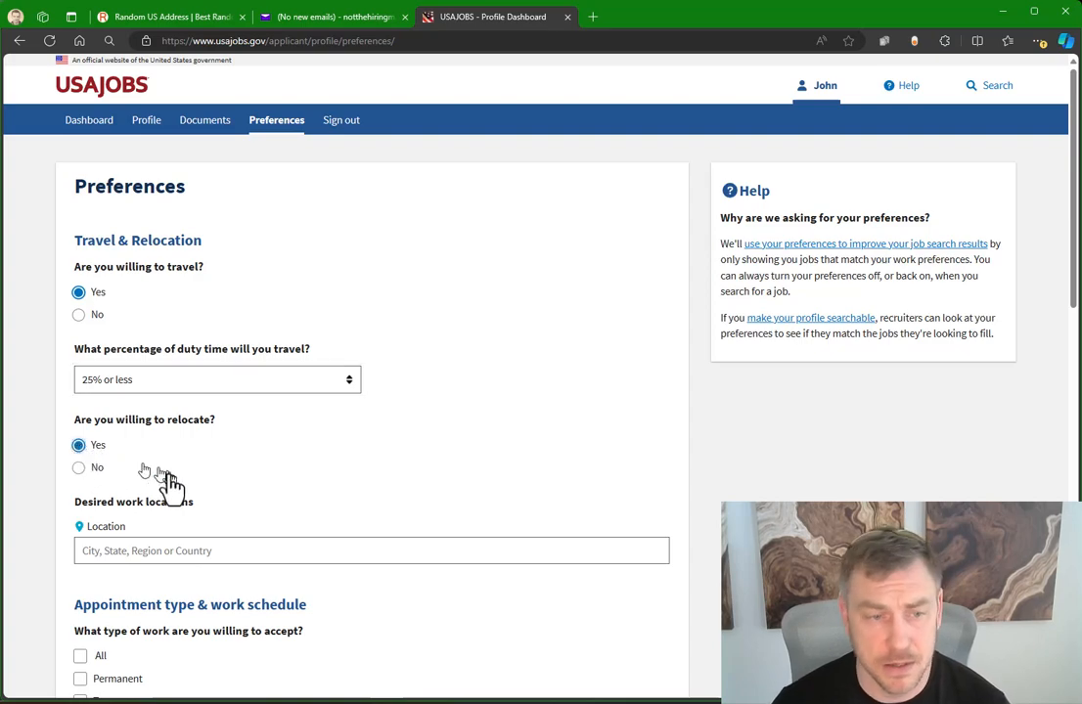
click(82, 469)
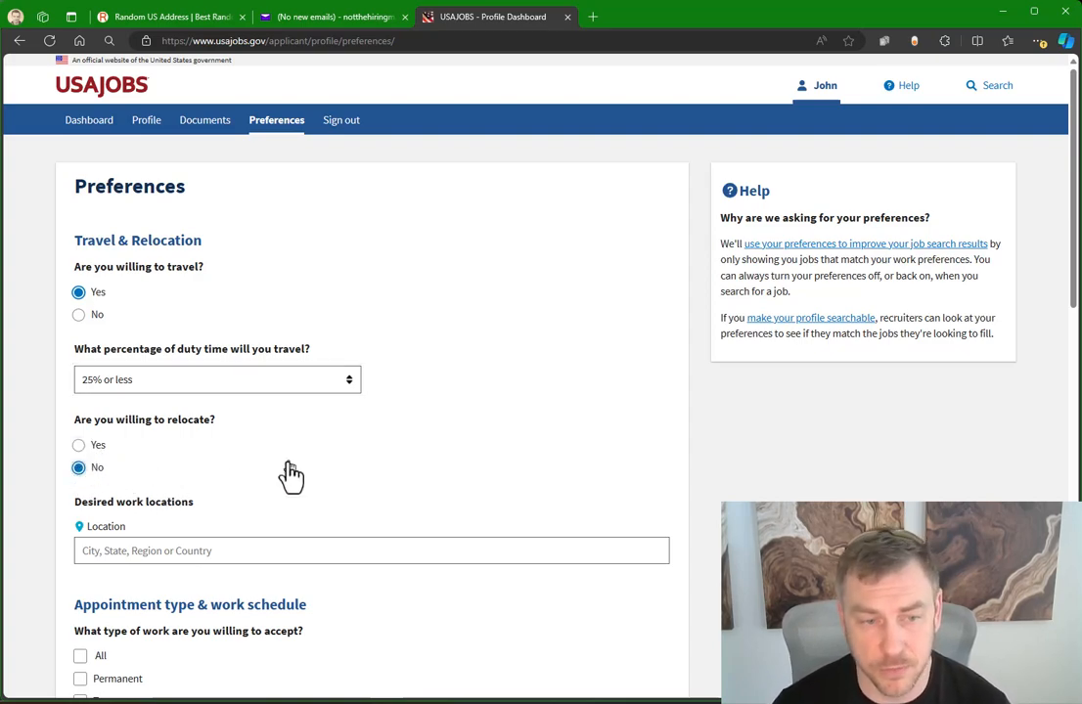
Step: Add Fremont, Ohio as a desired work location
scroll(291, 477, down, 3)
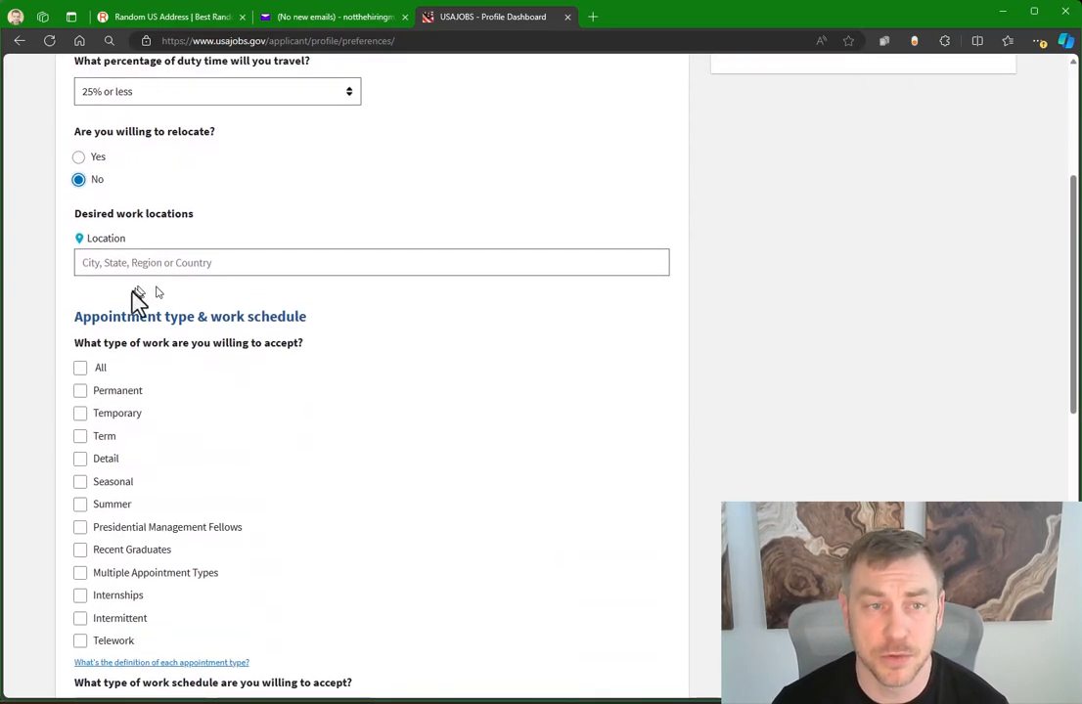
click(135, 262)
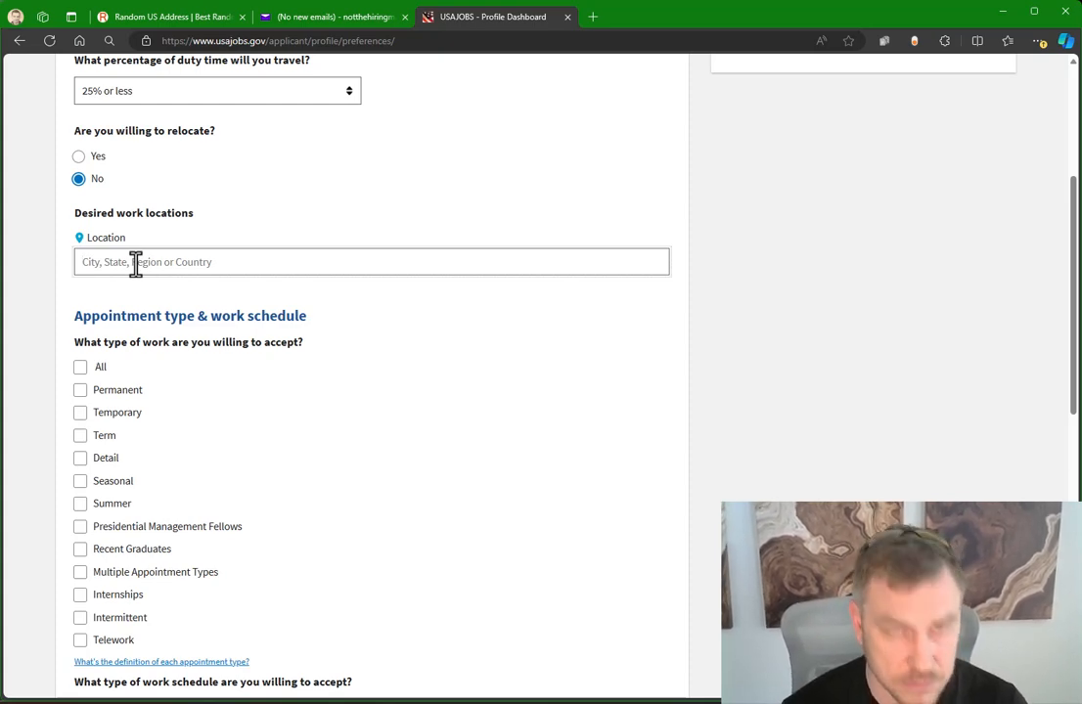
click(179, 17)
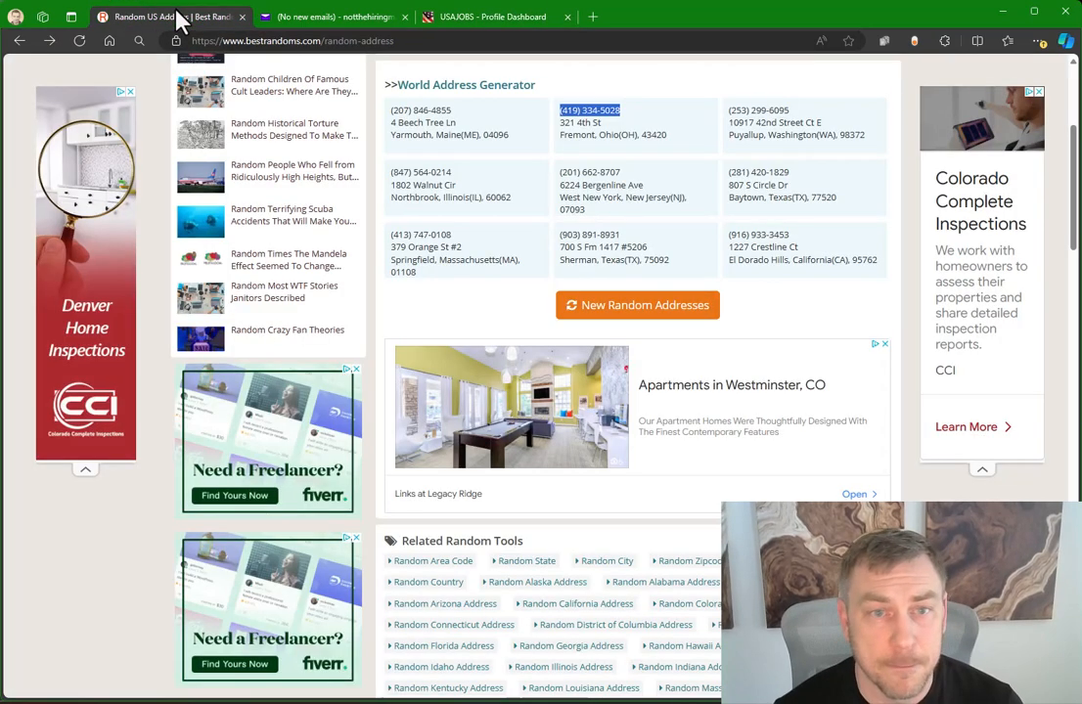
click(474, 20)
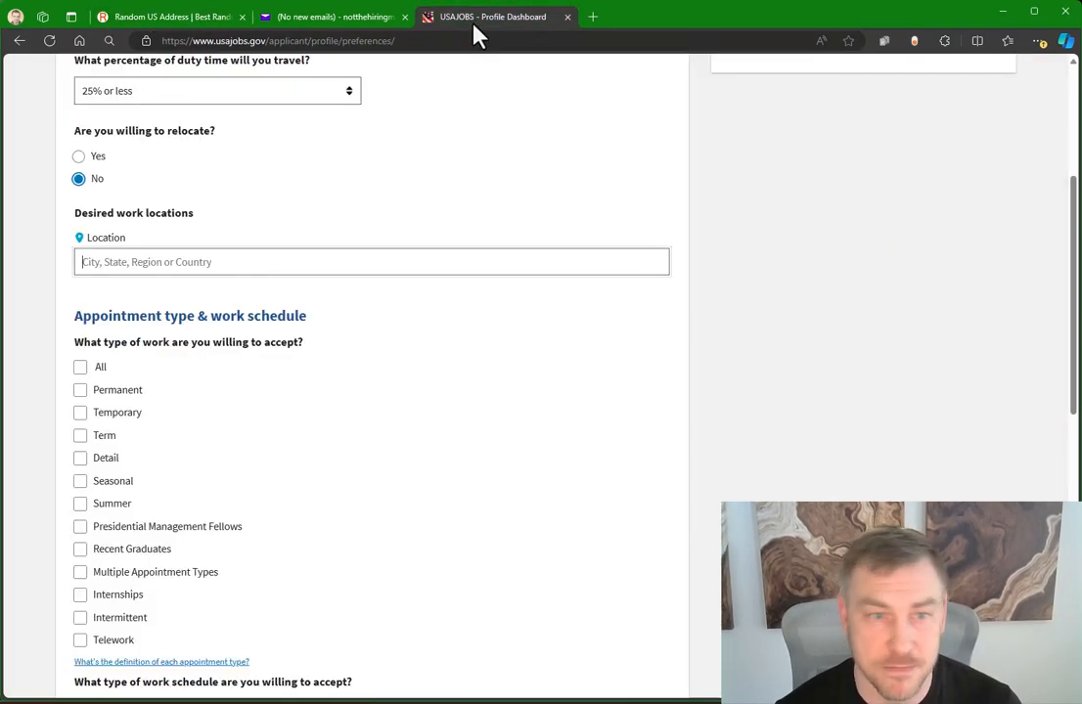
text(freemo)
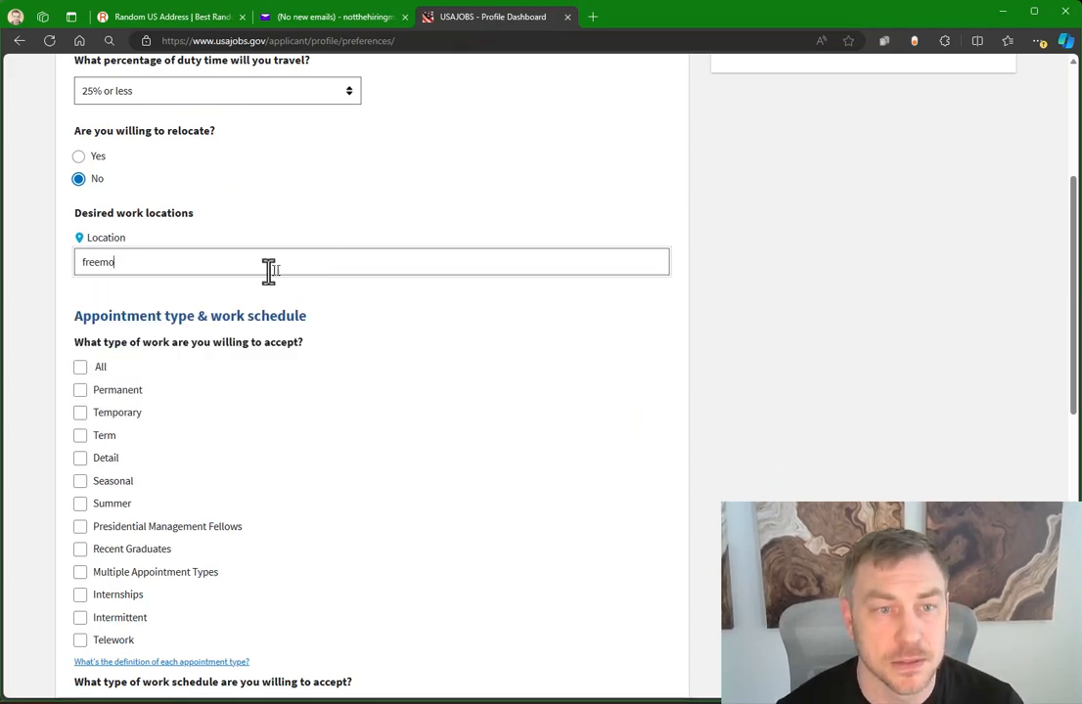
text(nt)
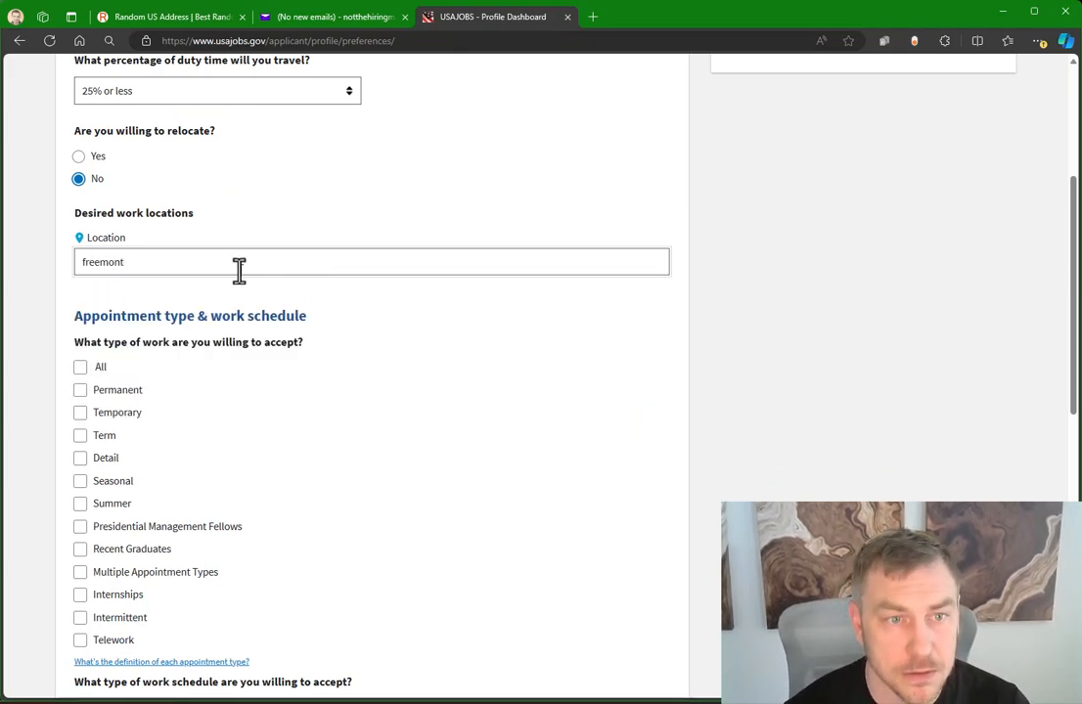
key(Left)
key(Left)
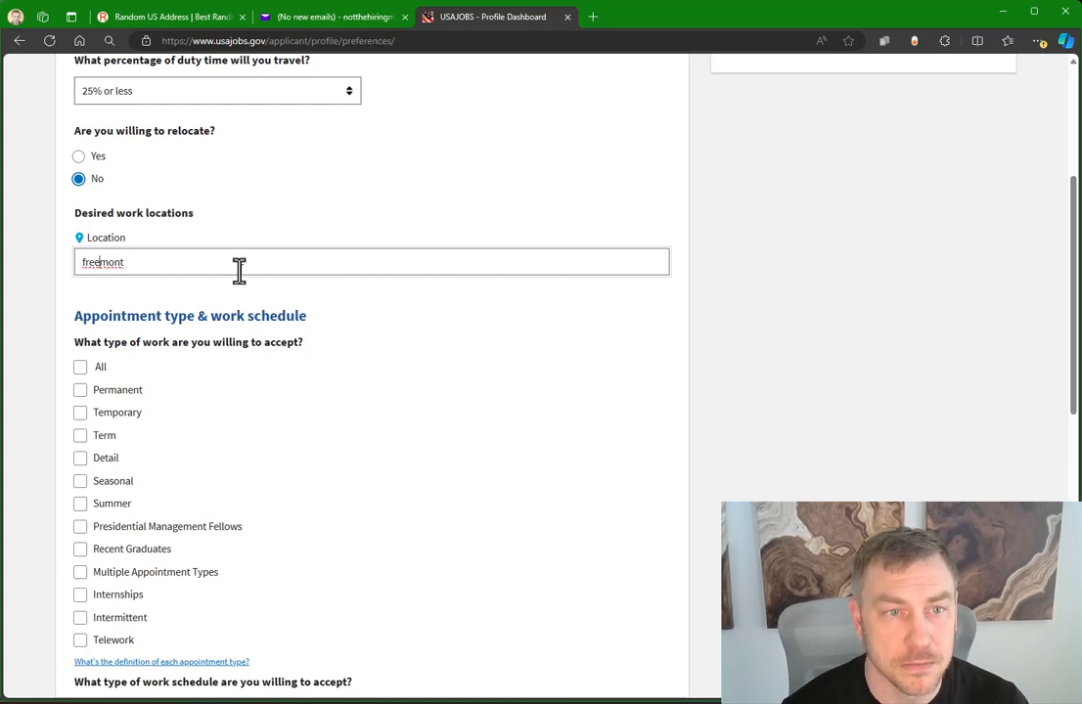
key(BackSpace)
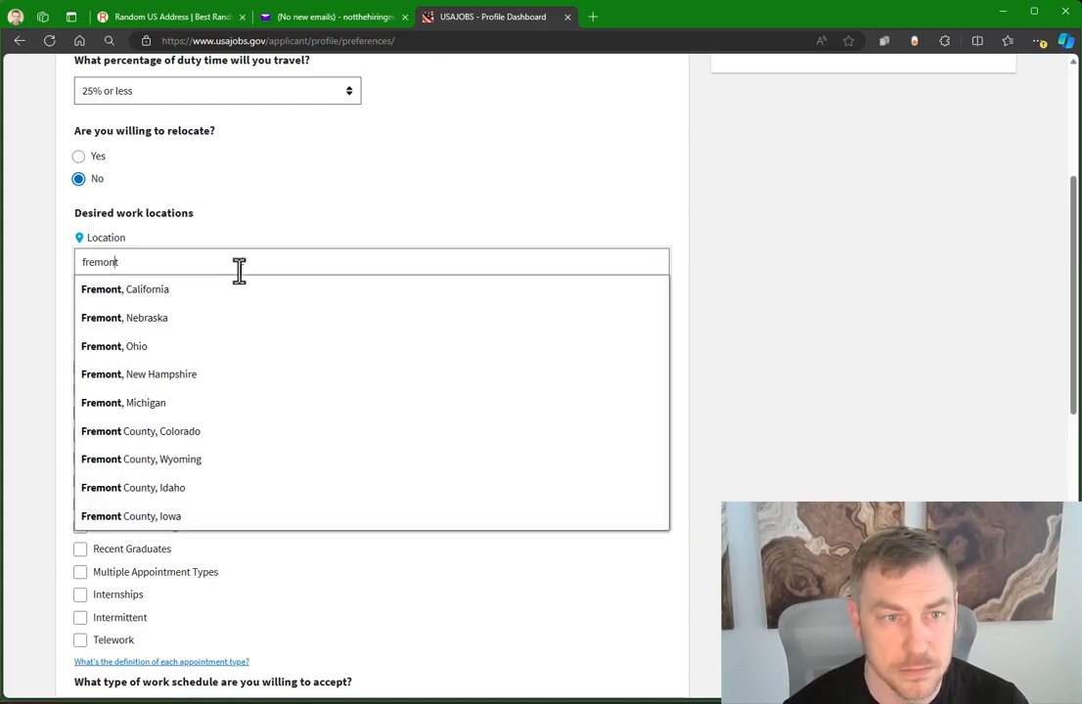
click(174, 346)
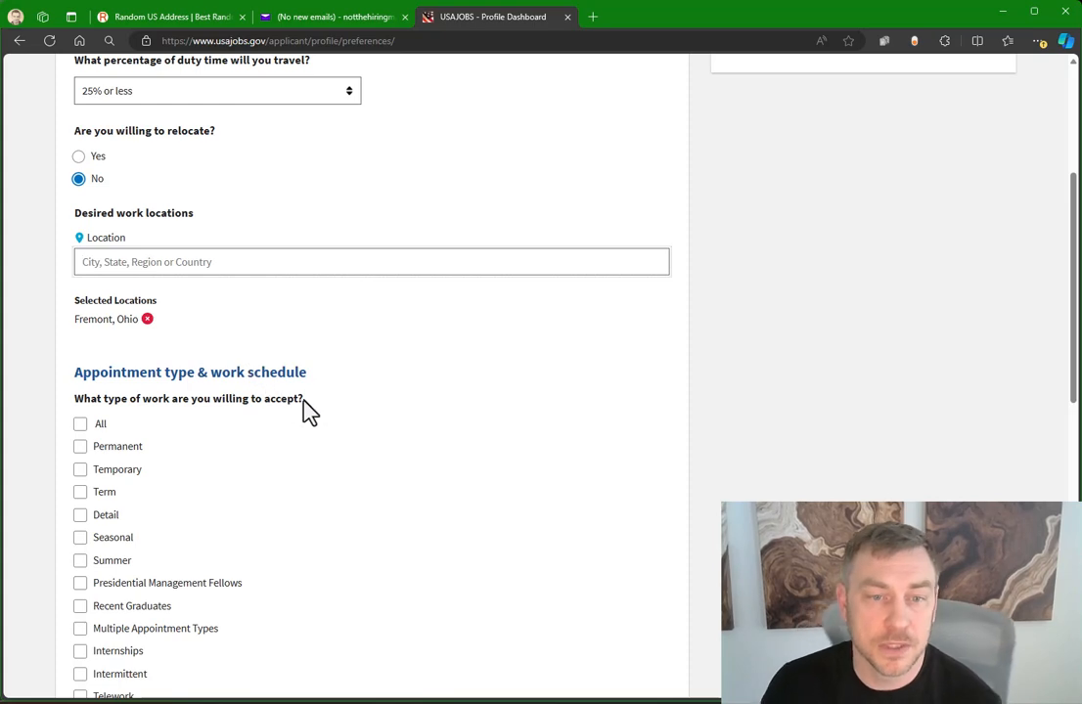
Step: Accept Permanent and Telewok work types with a Full-time schedule, and save the preferences
scroll(299, 442, down, 2)
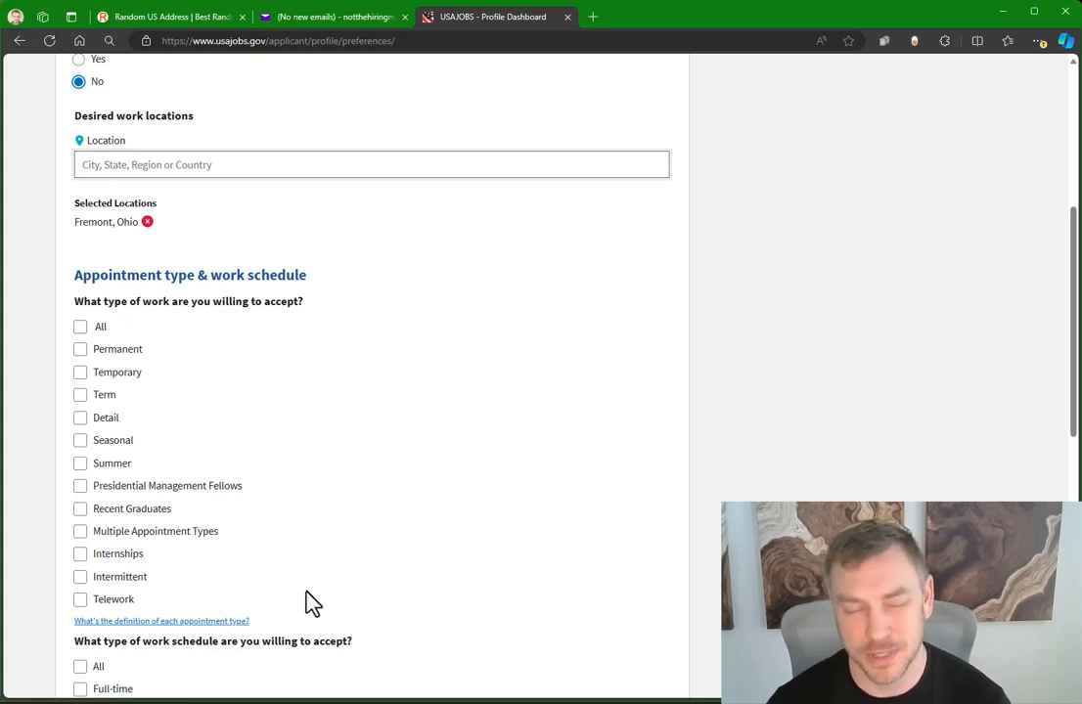
click(82, 352)
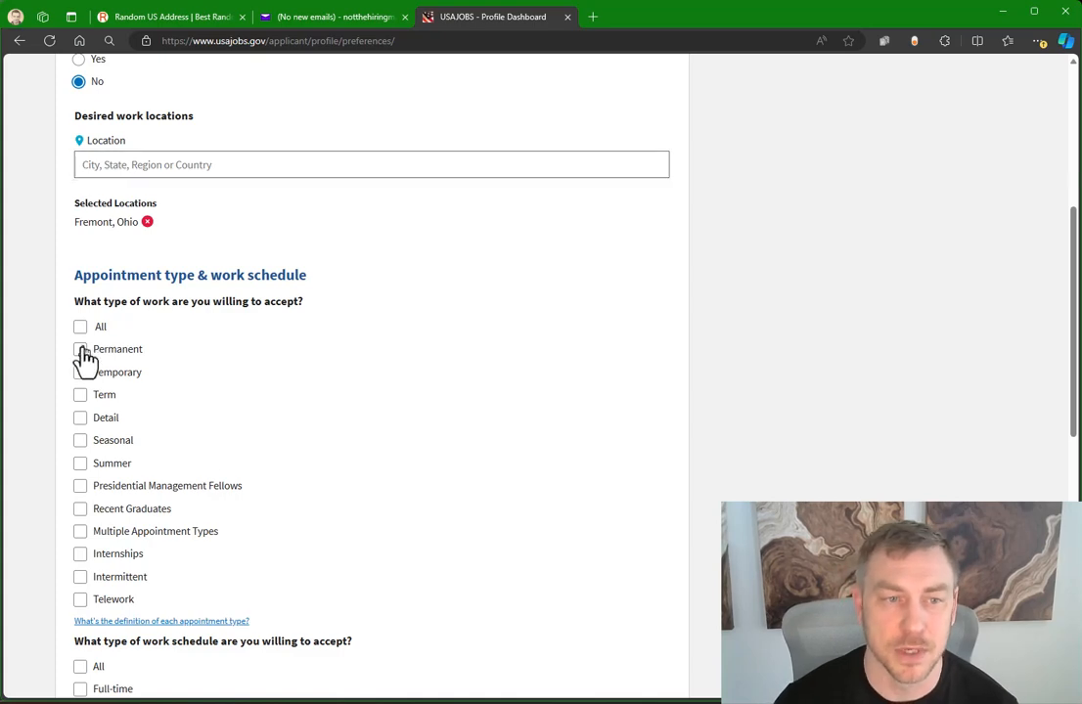
click(81, 600)
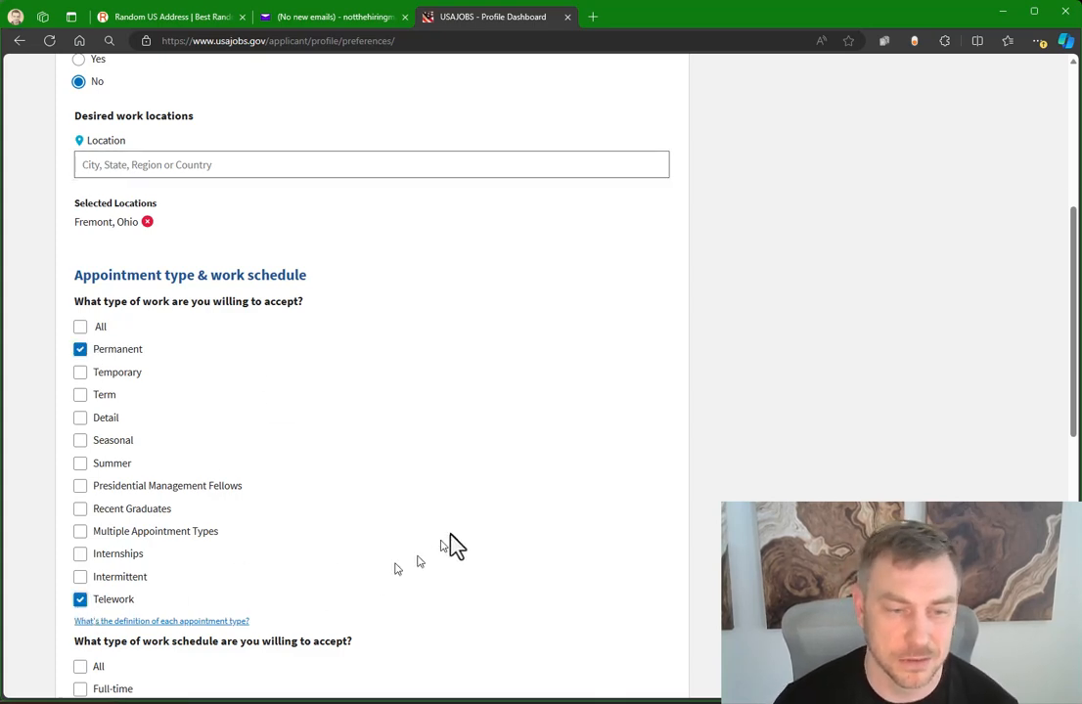
scroll(450, 546, down, 3)
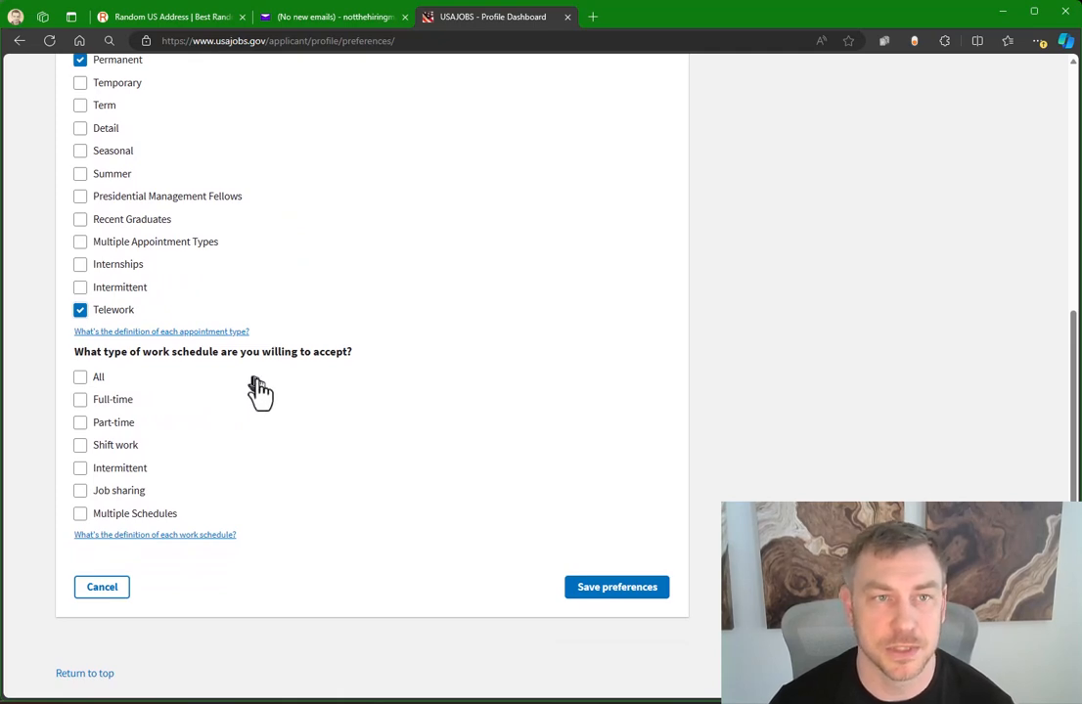
click(80, 400)
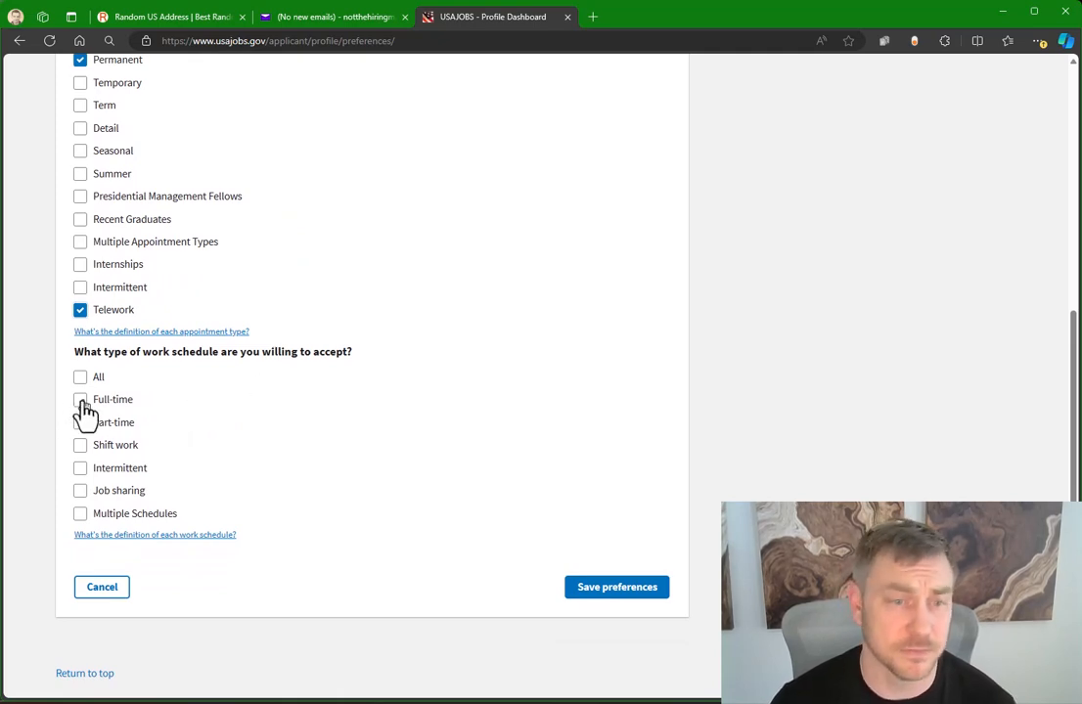
scroll(391, 391, up, 2)
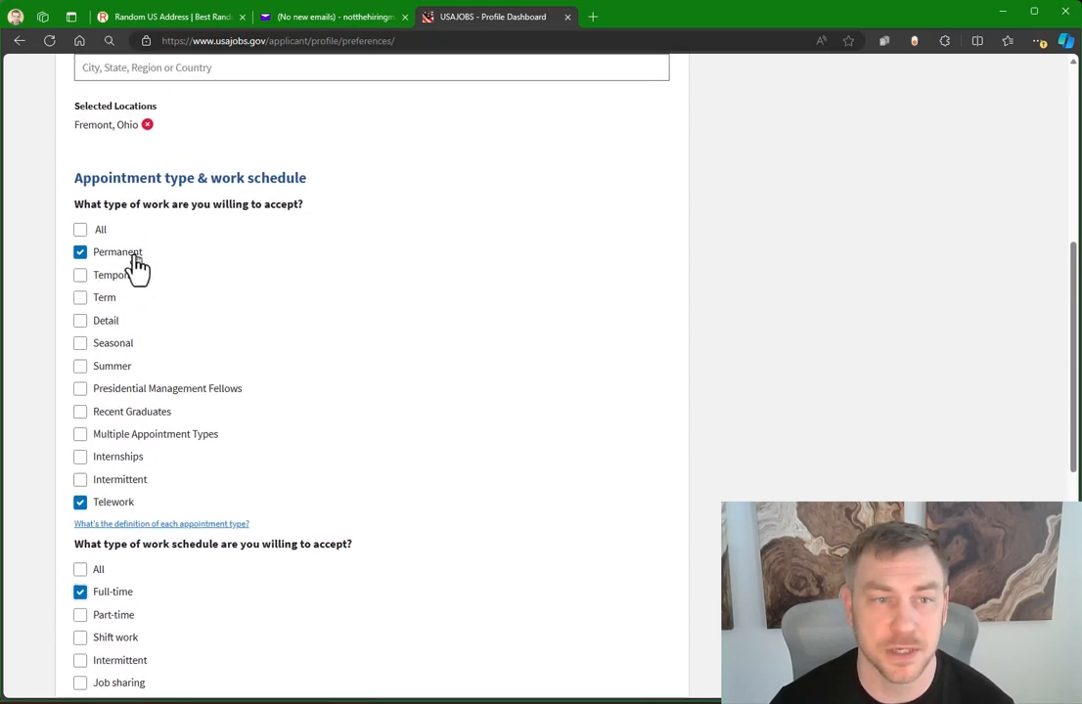
scroll(304, 436, down, 1)
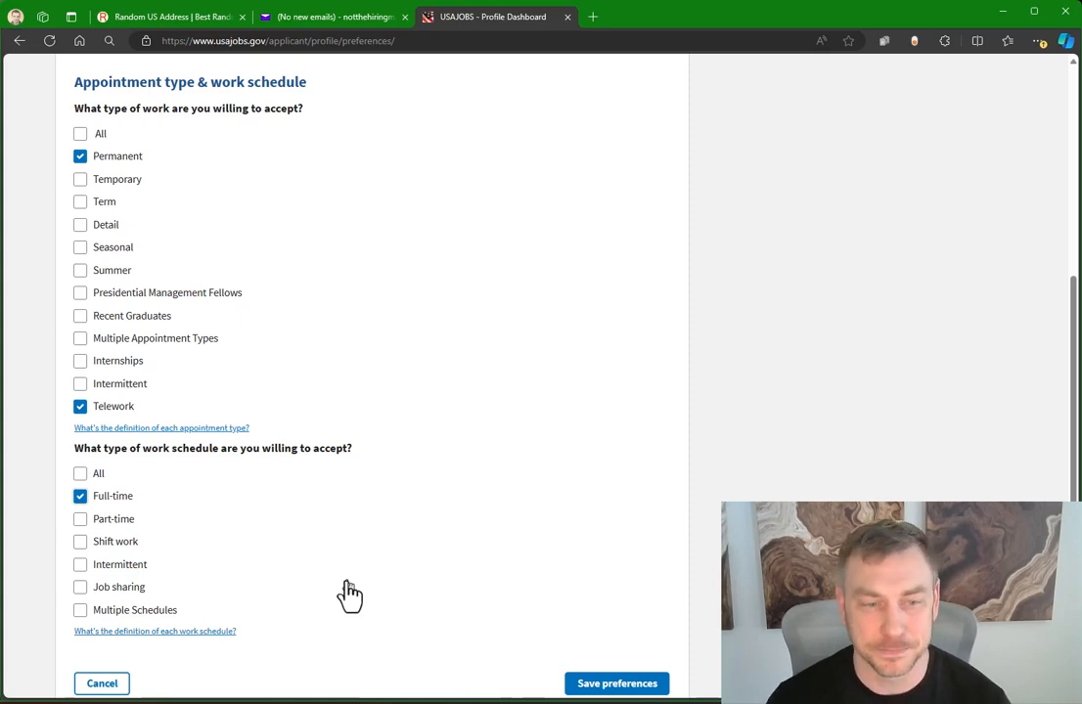
scroll(423, 604, down, 2)
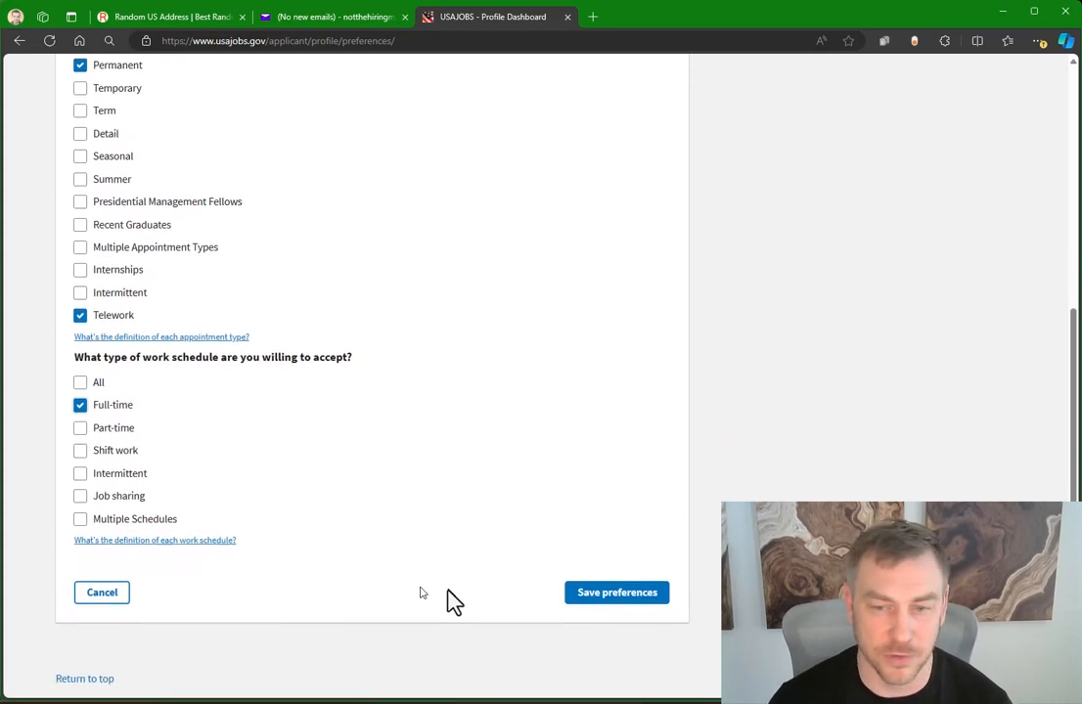
click(608, 592)
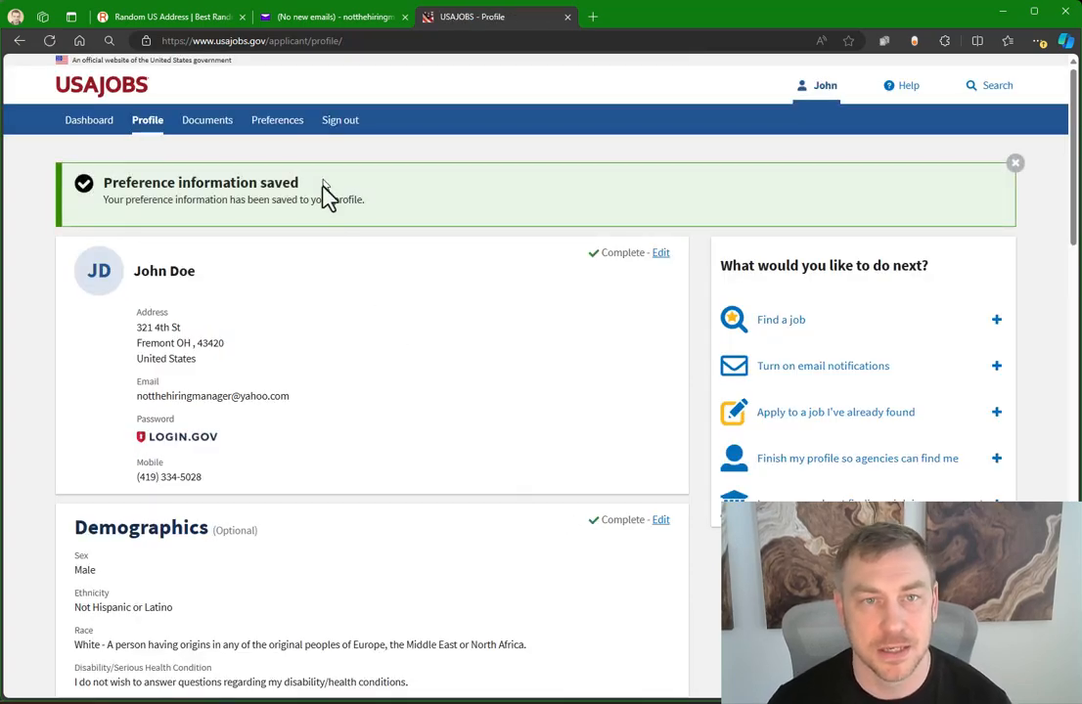
Step: Glance over the saved profile, sign out of the account and head back to the USAJOBS home page
scroll(449, 438, down, 2)
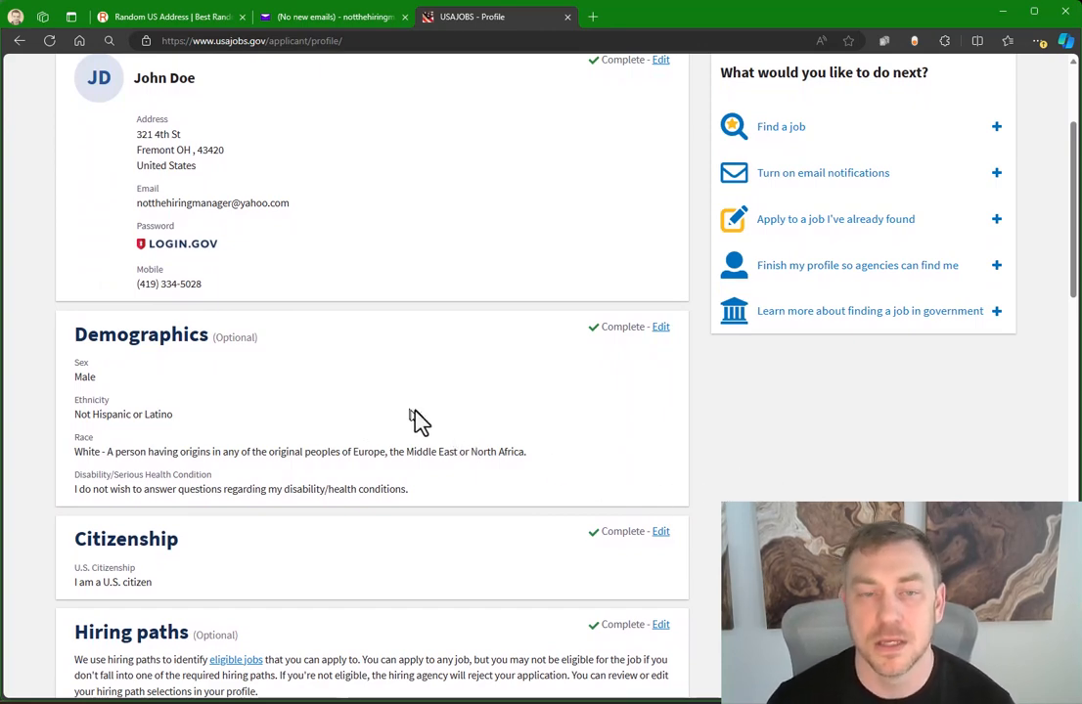
scroll(413, 423, up, 2)
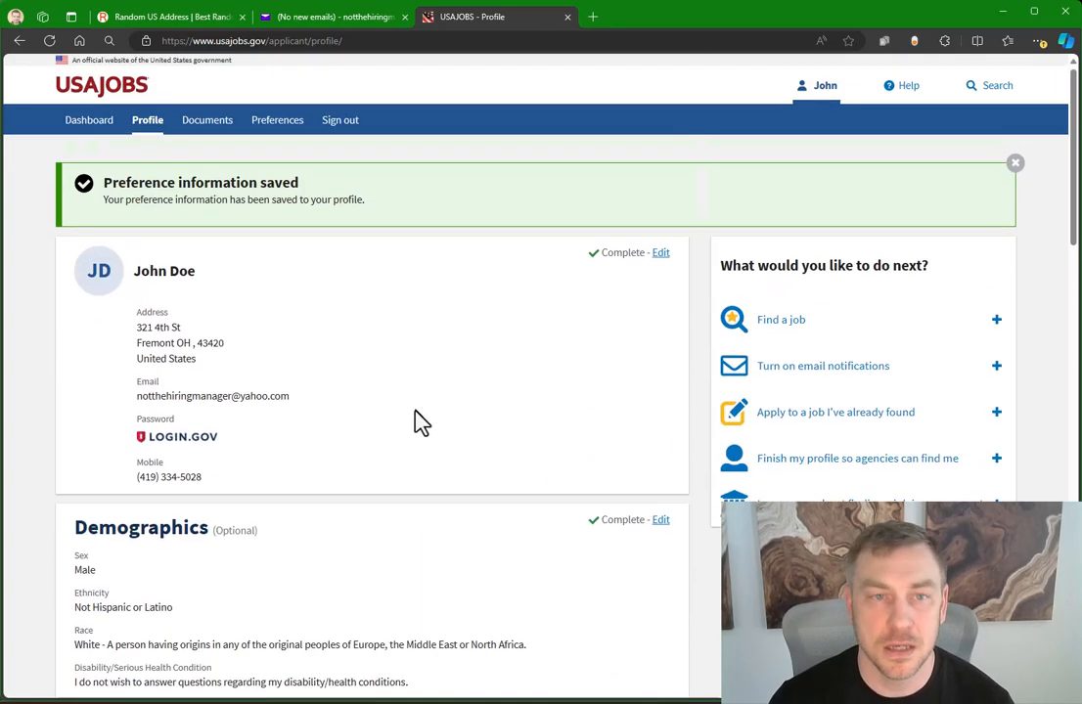
click(344, 123)
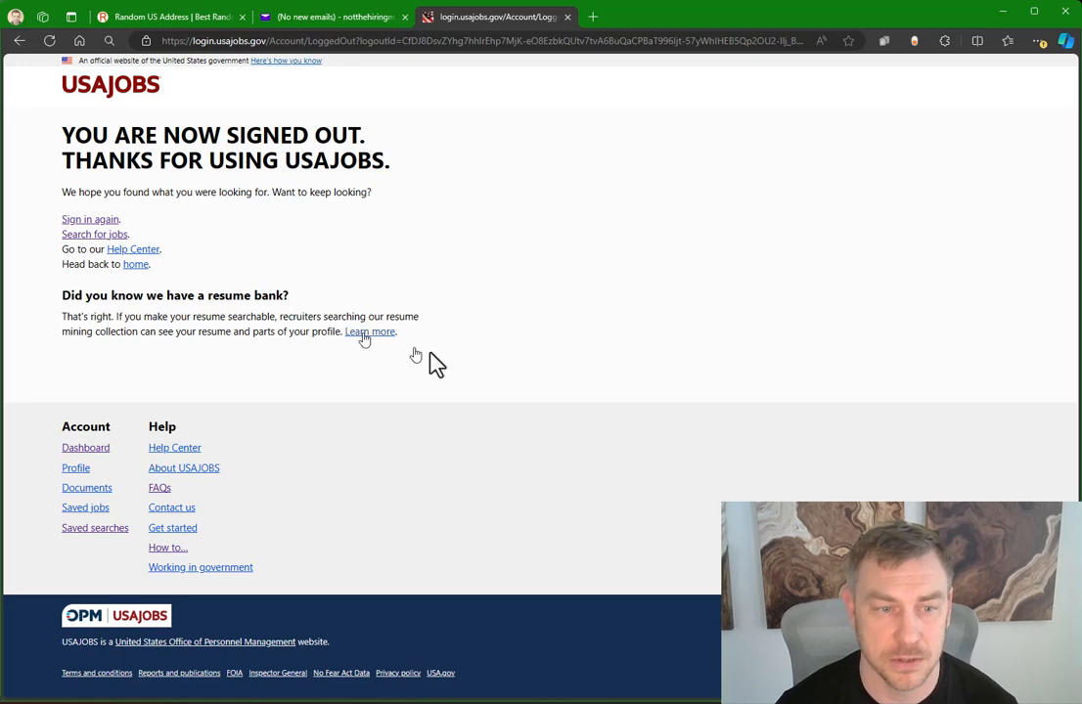
click(137, 271)
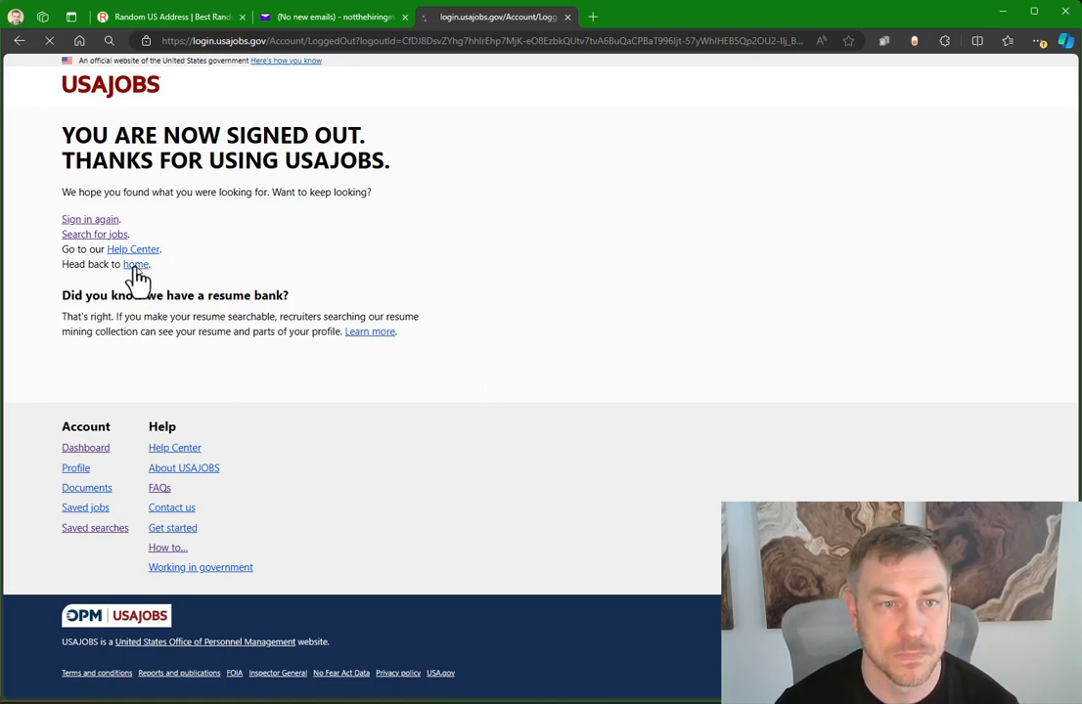